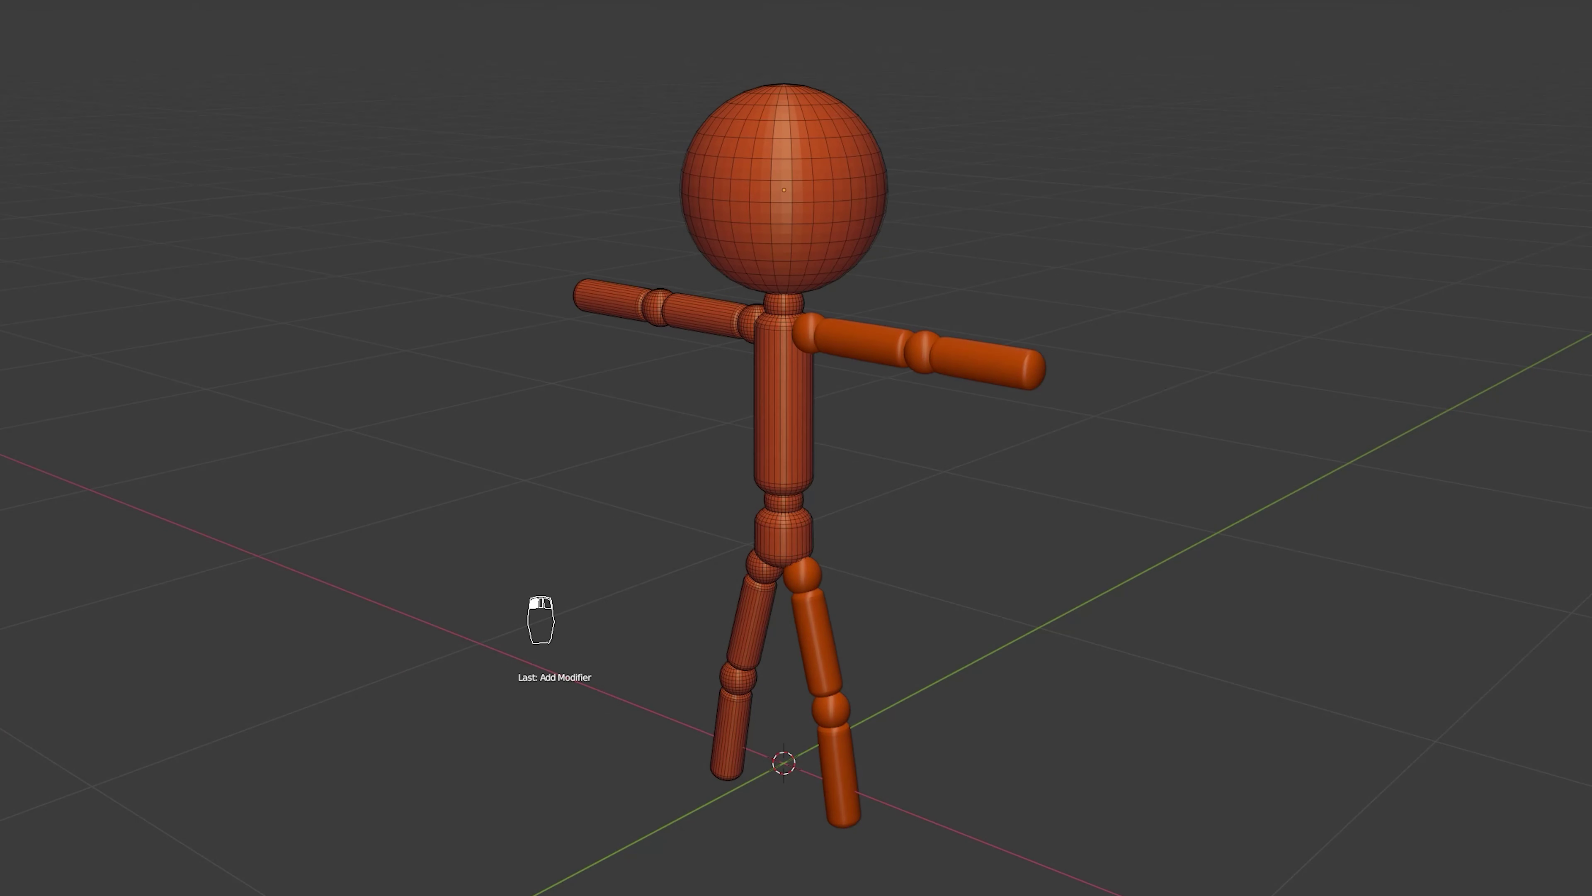
{"action": "middle_click_drag", "start_coordinate": [629, 452], "coordinate": [1550, 384]}
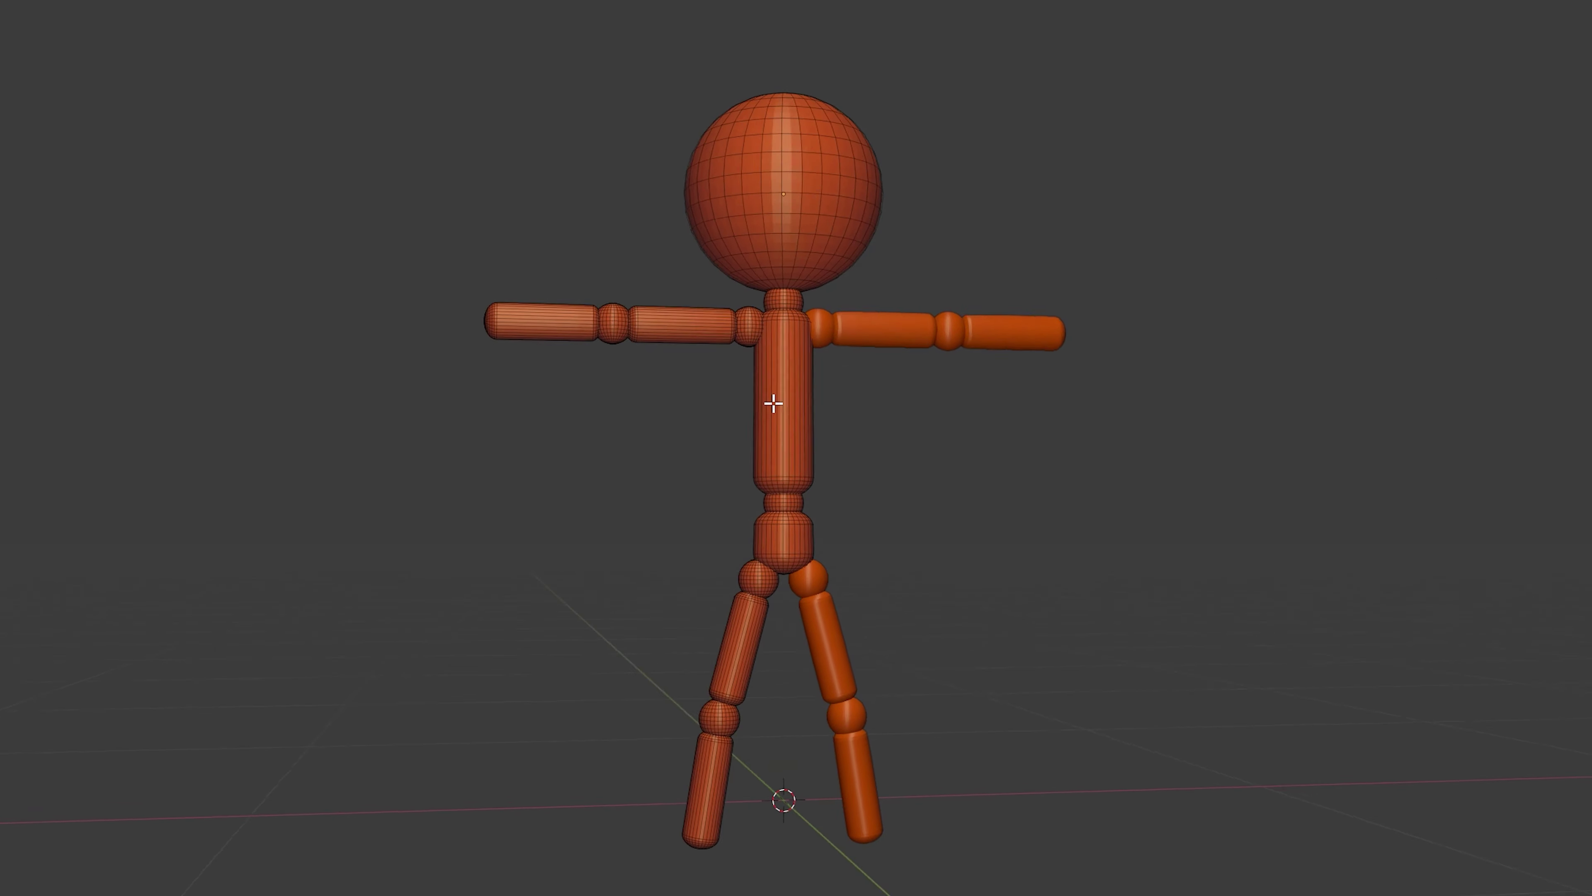
{"action": "middle_click_drag", "start_coordinate": [773, 403], "coordinate": [1591, 515]}
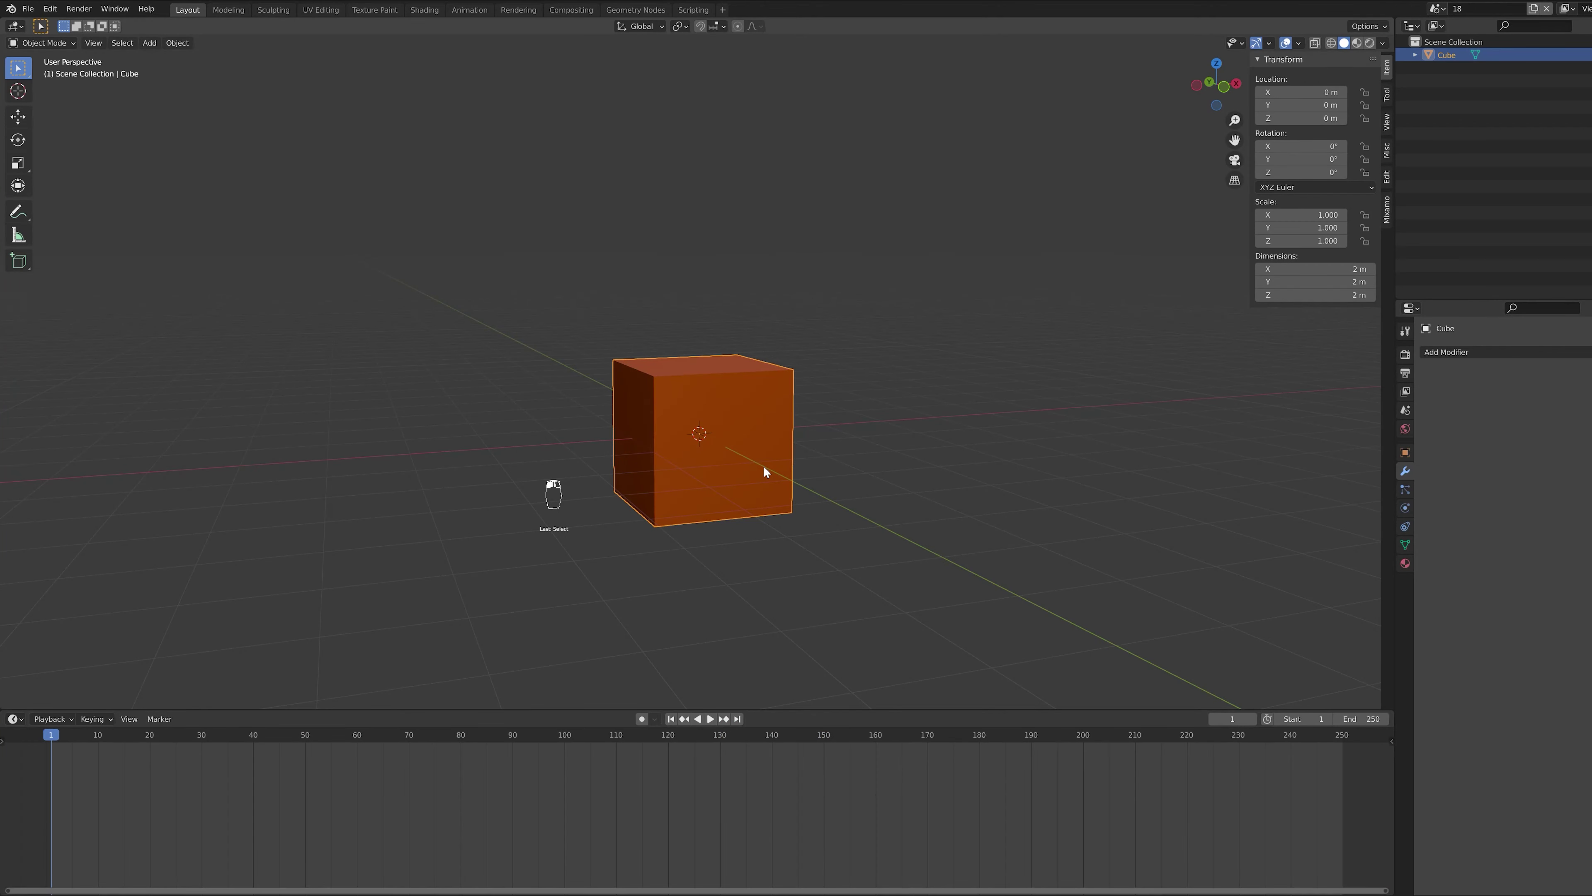
Step: Delete the default cube and add a UV sphere at the origin, working in the front orthographic view
{"action": "key", "text": "KP_1"}
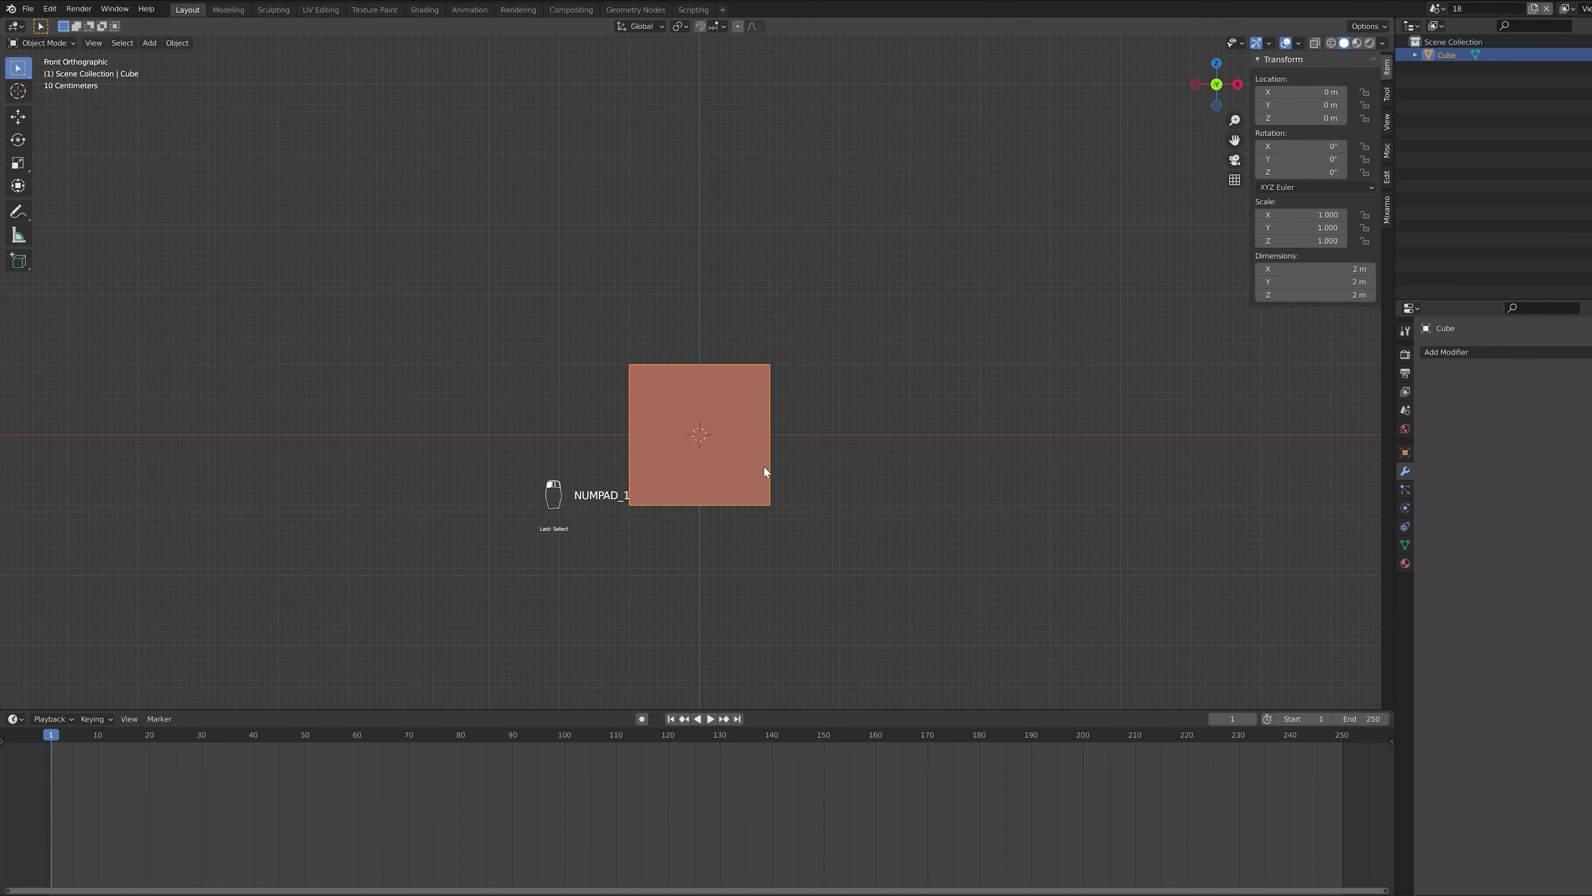
{"action": "key", "text": "x"}
{"action": "left_click", "coordinate": [764, 465]}
{"action": "key", "text": "shift+a"}
{"action": "mouse_move", "coordinate": [764, 466]}
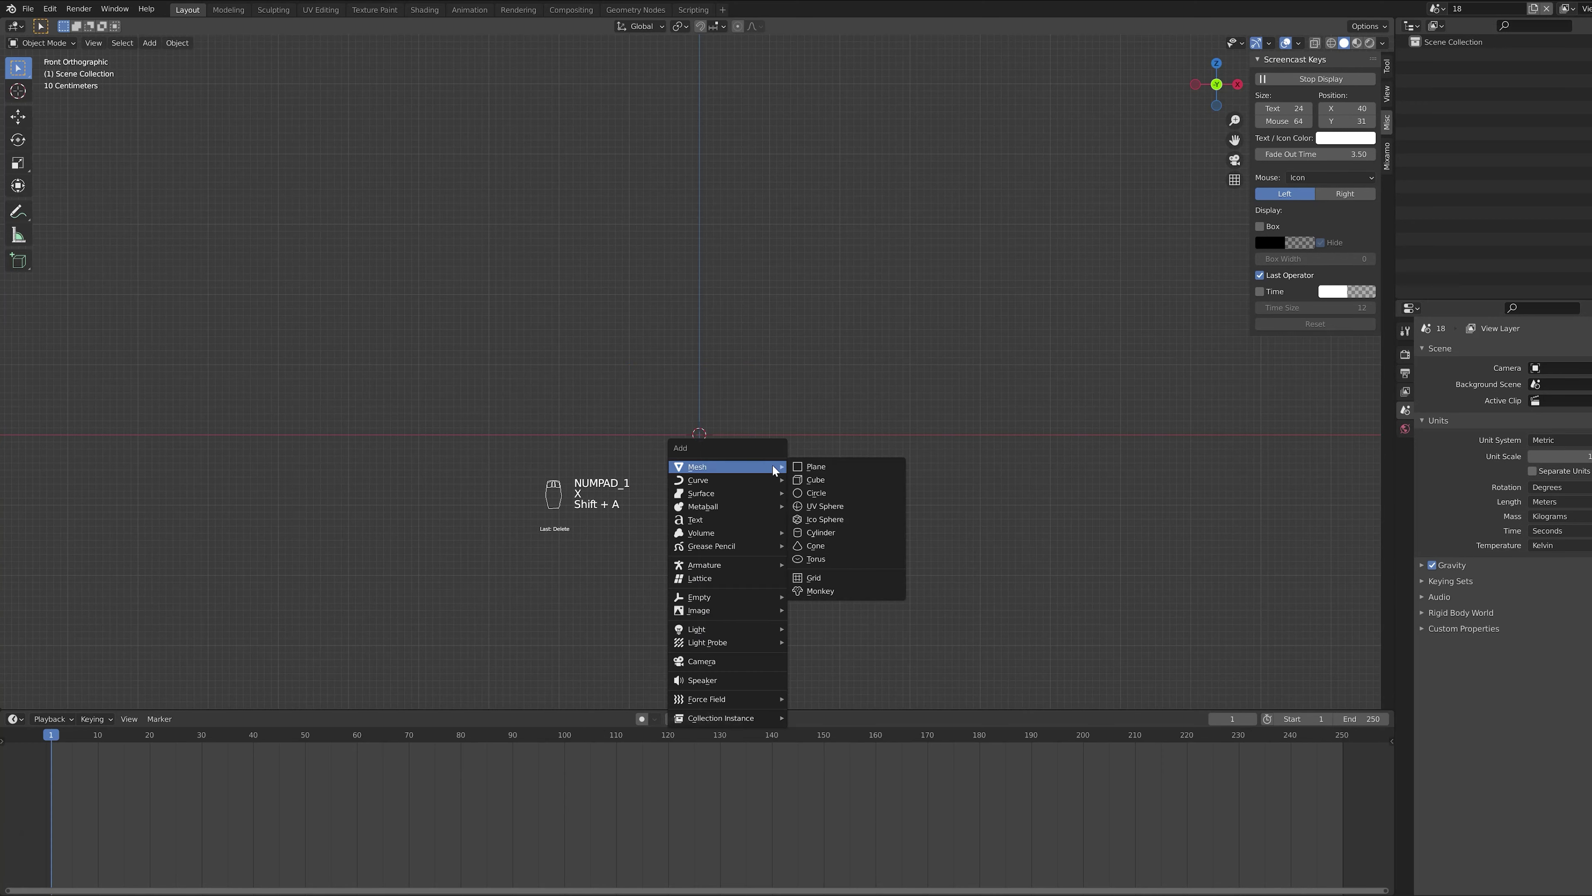
{"action": "left_click", "coordinate": [826, 506]}
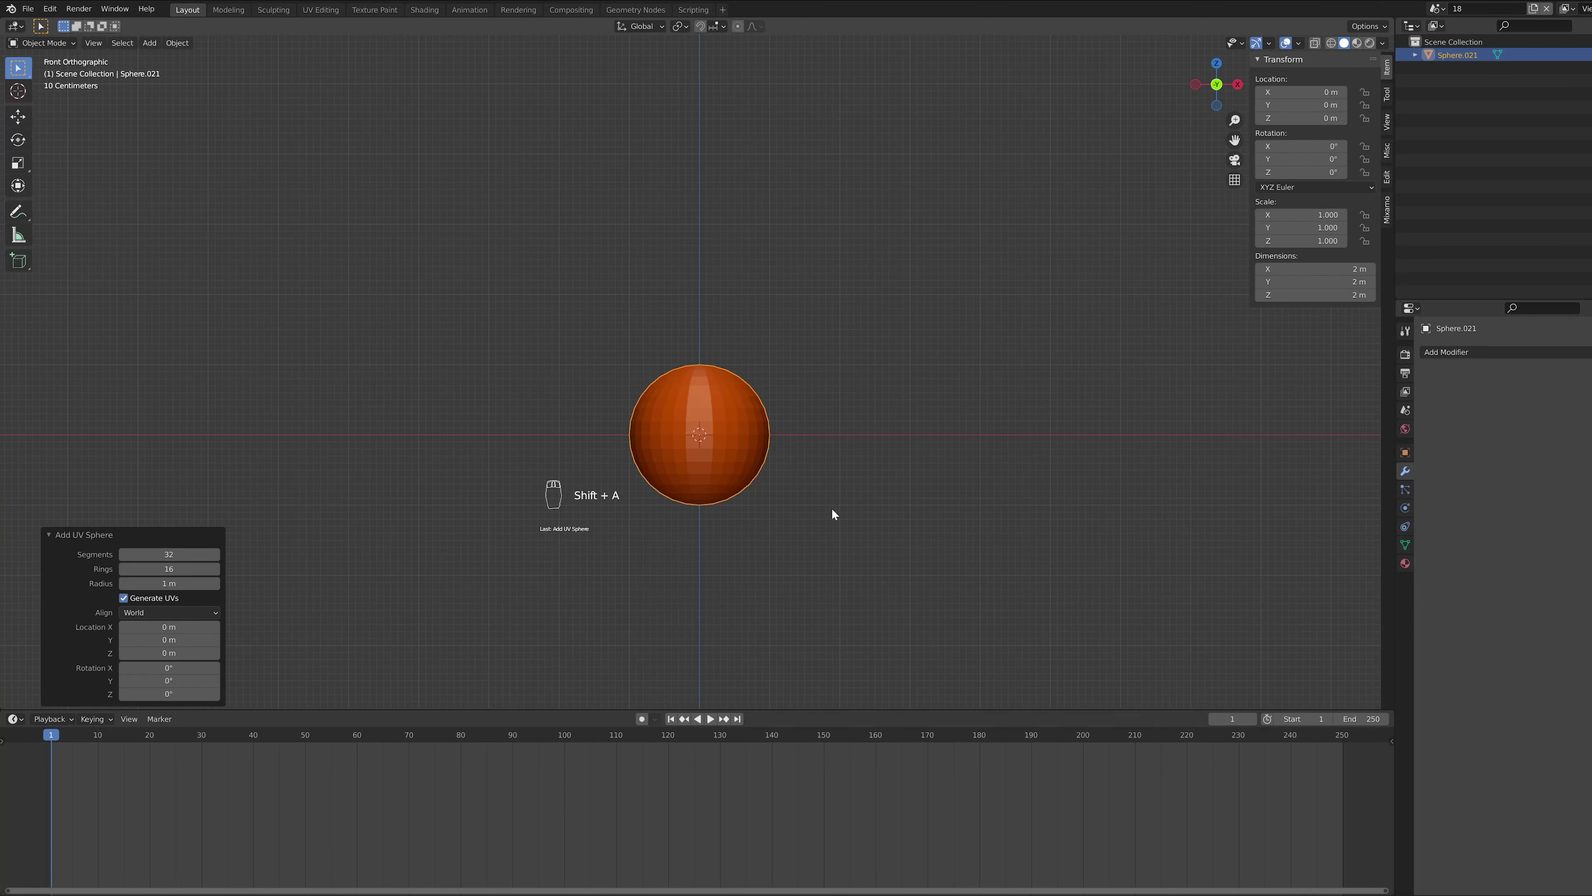
Step: Scale the sphere to 0.2 and raise it 1.2 m along Z to form the head
{"action": "type", "text": "s0.2"}
{"action": "key", "text": "Return"}
{"action": "type", "text": "gz"}
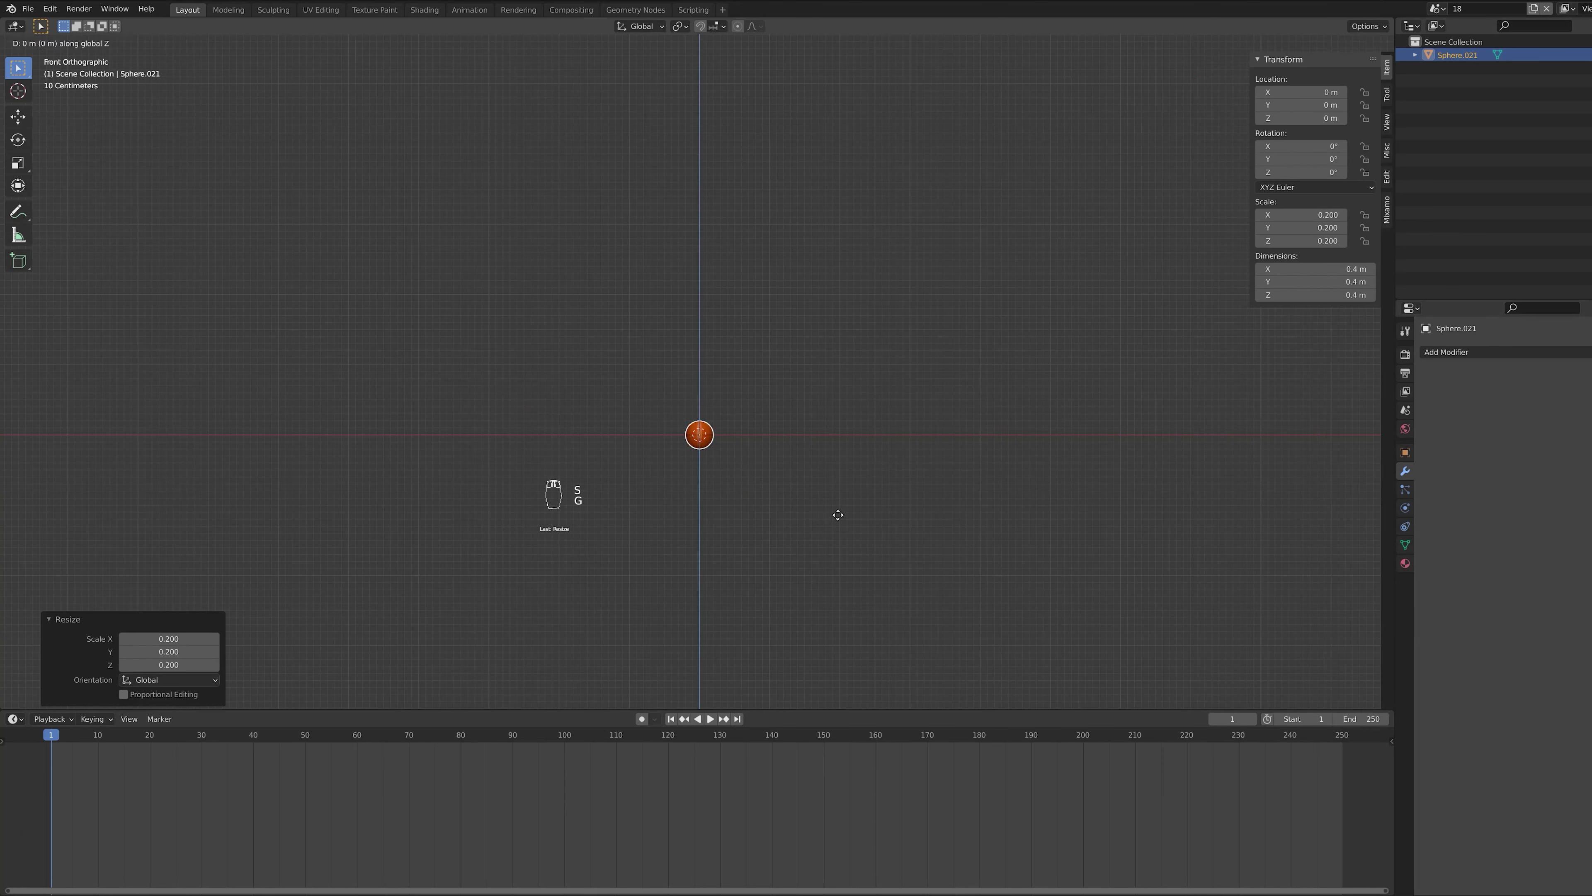
{"action": "type", "text": "1.2"}
{"action": "key", "text": "Return"}
{"action": "scroll", "coordinate": [690, 568], "scroll_direction": "up", "scroll_amount": 8}
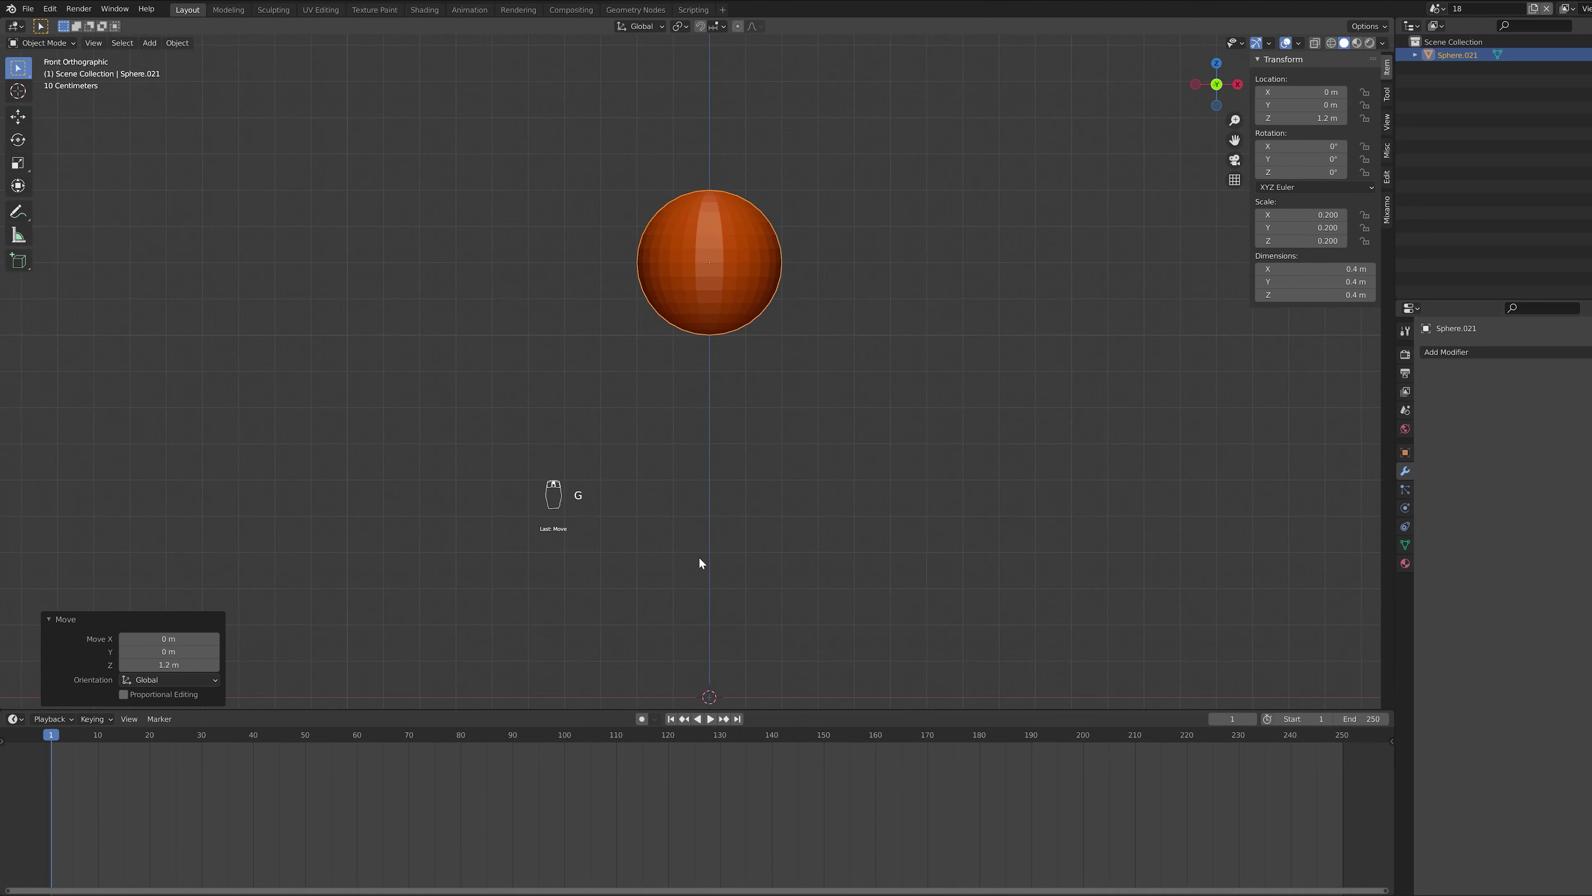
Step: In Edit Mode with X-ray on, duplicate the head sphere's mesh in place and scale the copy by 0.2
{"action": "key", "text": "Tab"}
{"action": "left_click", "coordinate": [1315, 42]}
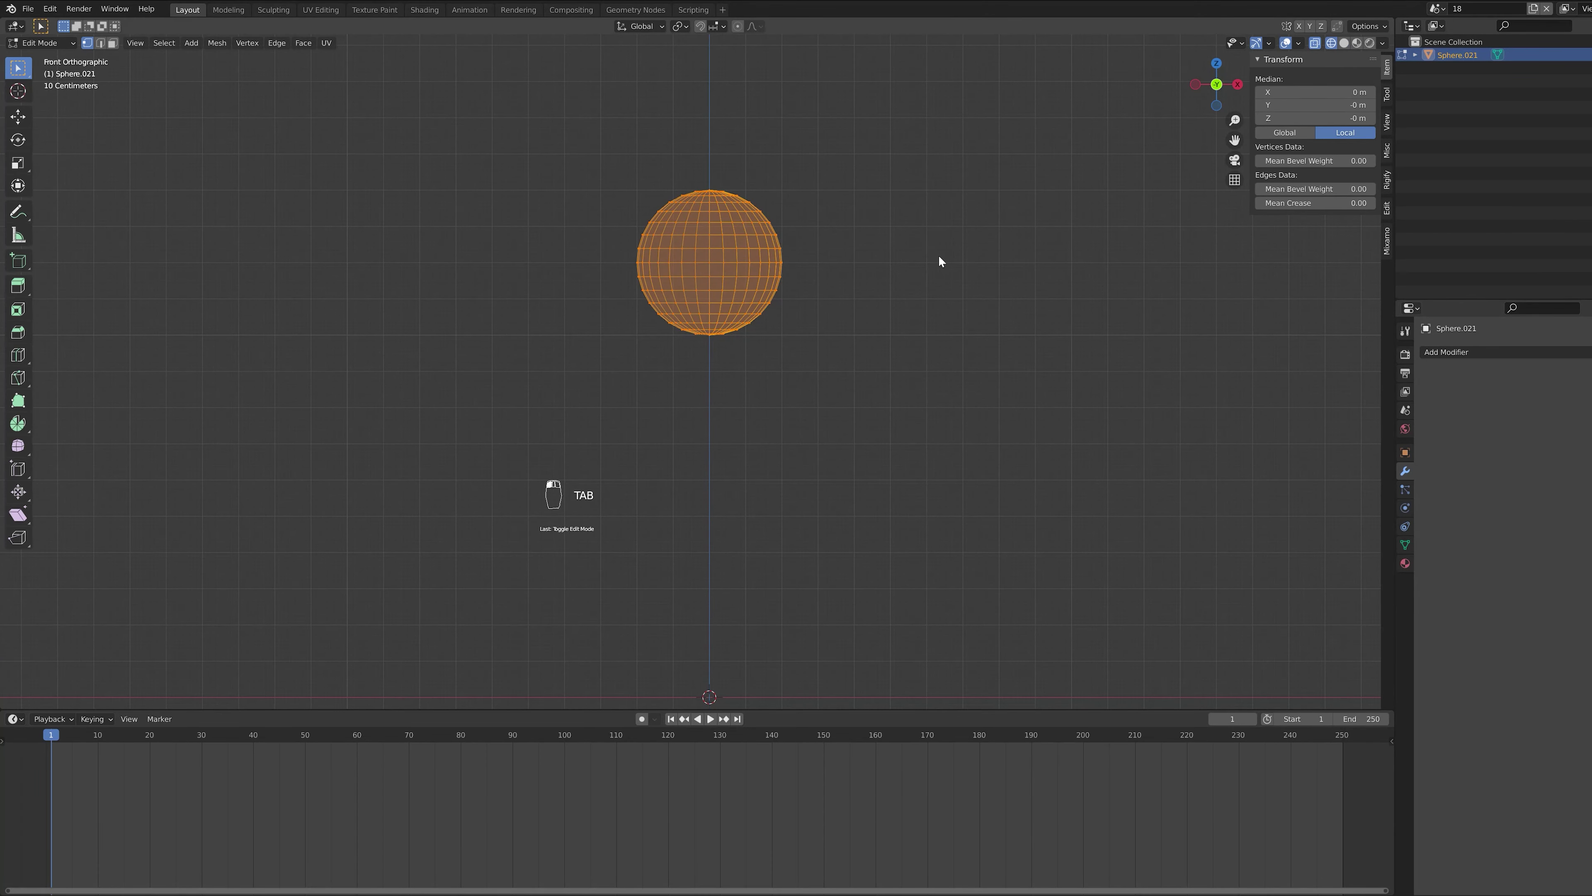
{"action": "key", "text": "shift+d"}
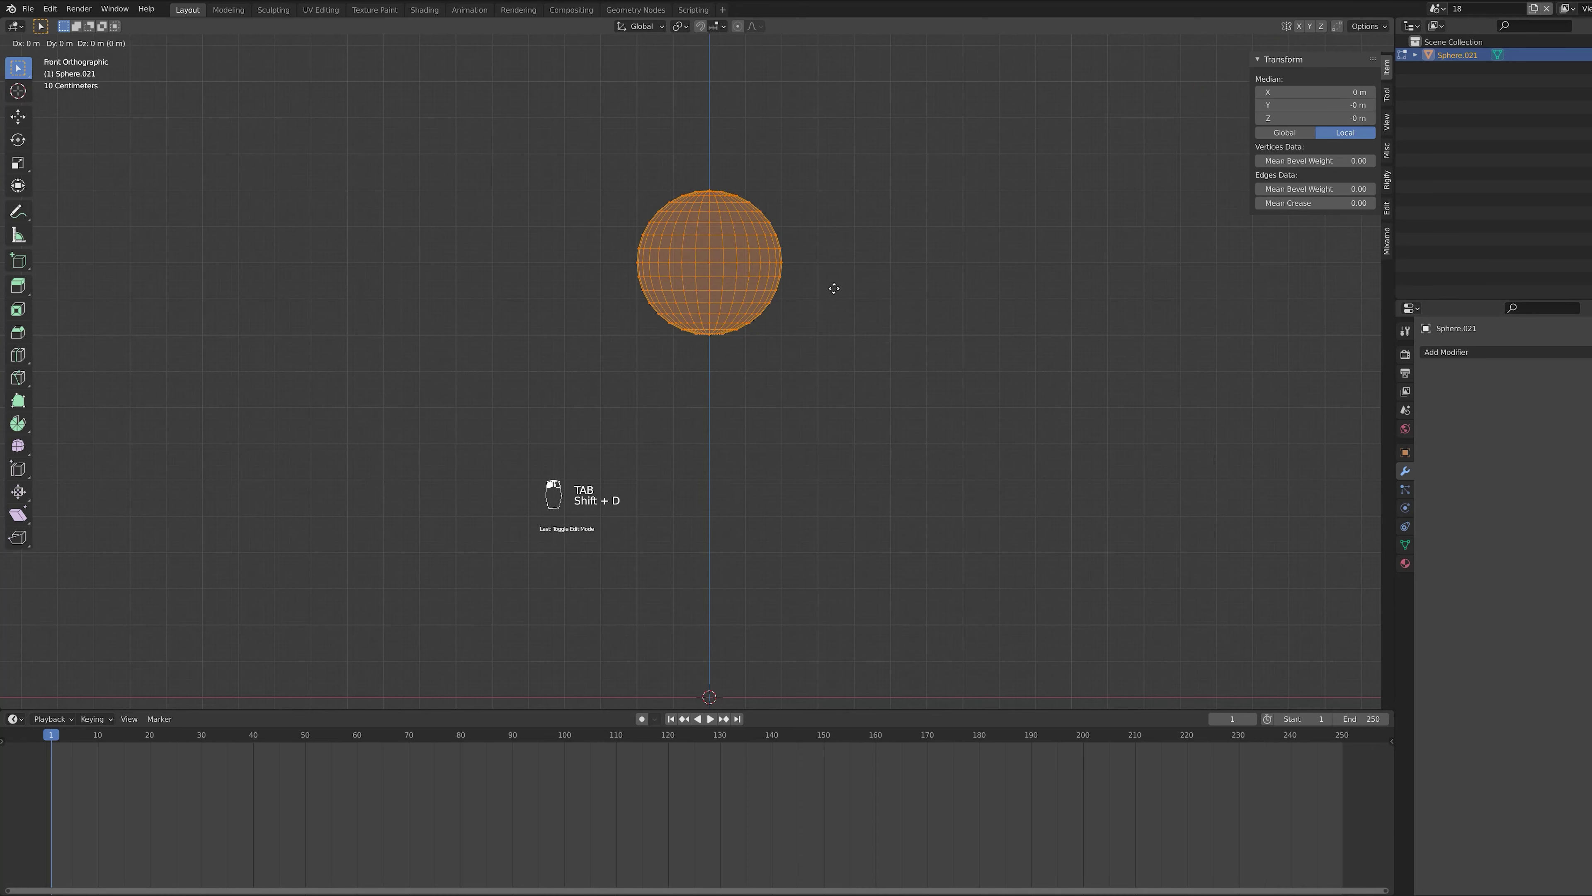
{"action": "type", "text": "s0.2"}
{"action": "key", "text": "Return"}
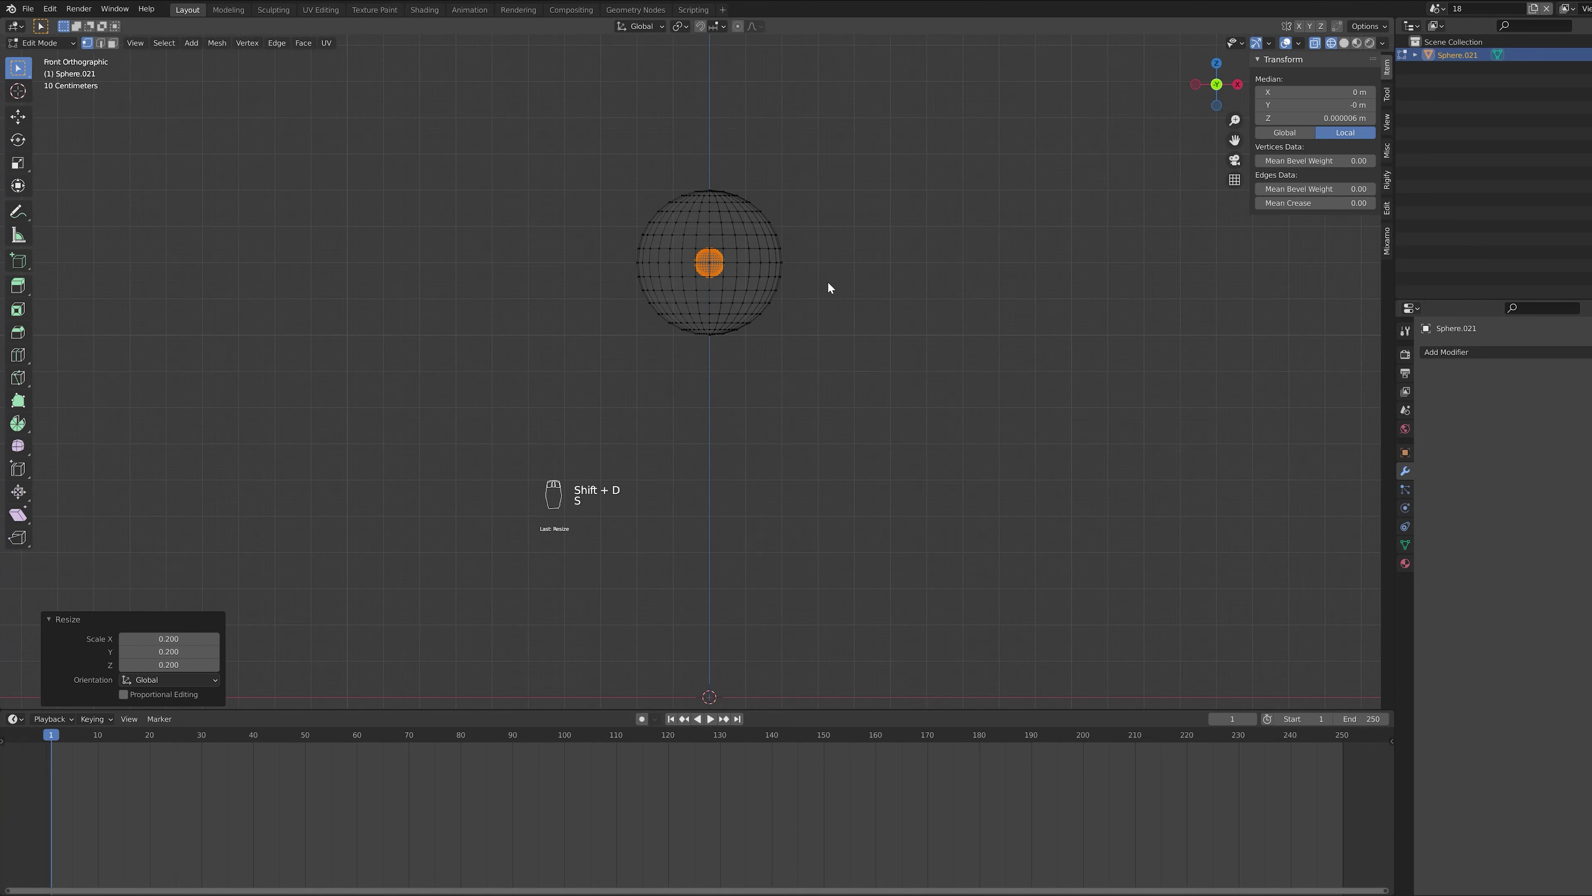
Step: Move the small duplicated sphere down 0.22 m along Z to form the neck below the head
{"action": "key", "text": "g"}
{"action": "key", "text": "z"}
{"action": "key", "text": "minus"}
{"action": "type", "text": "0."}
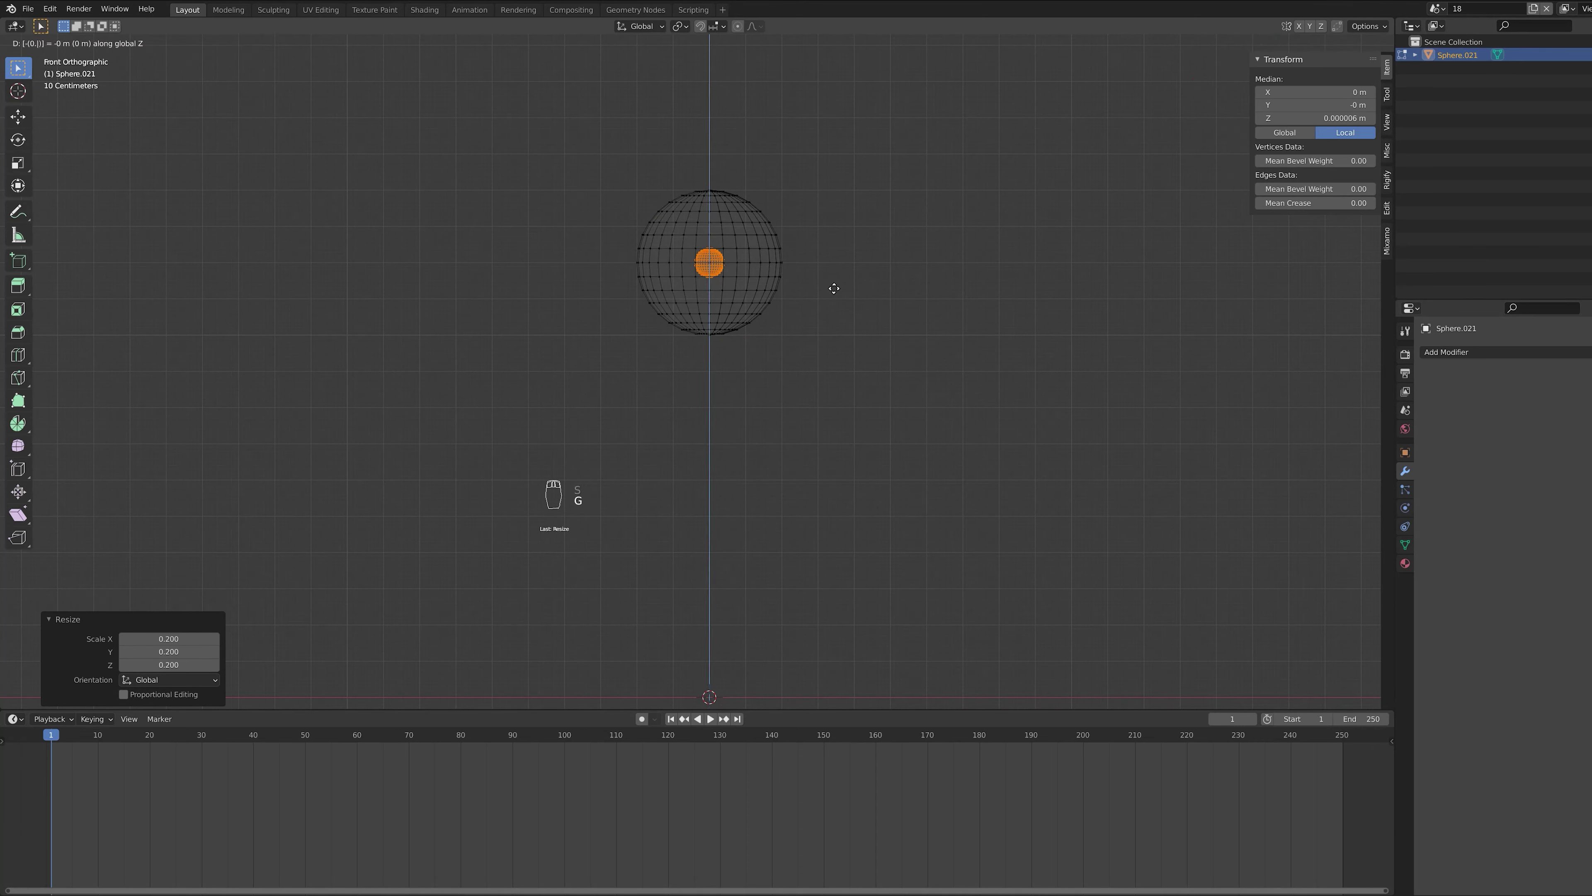
{"action": "type", "text": "22"}
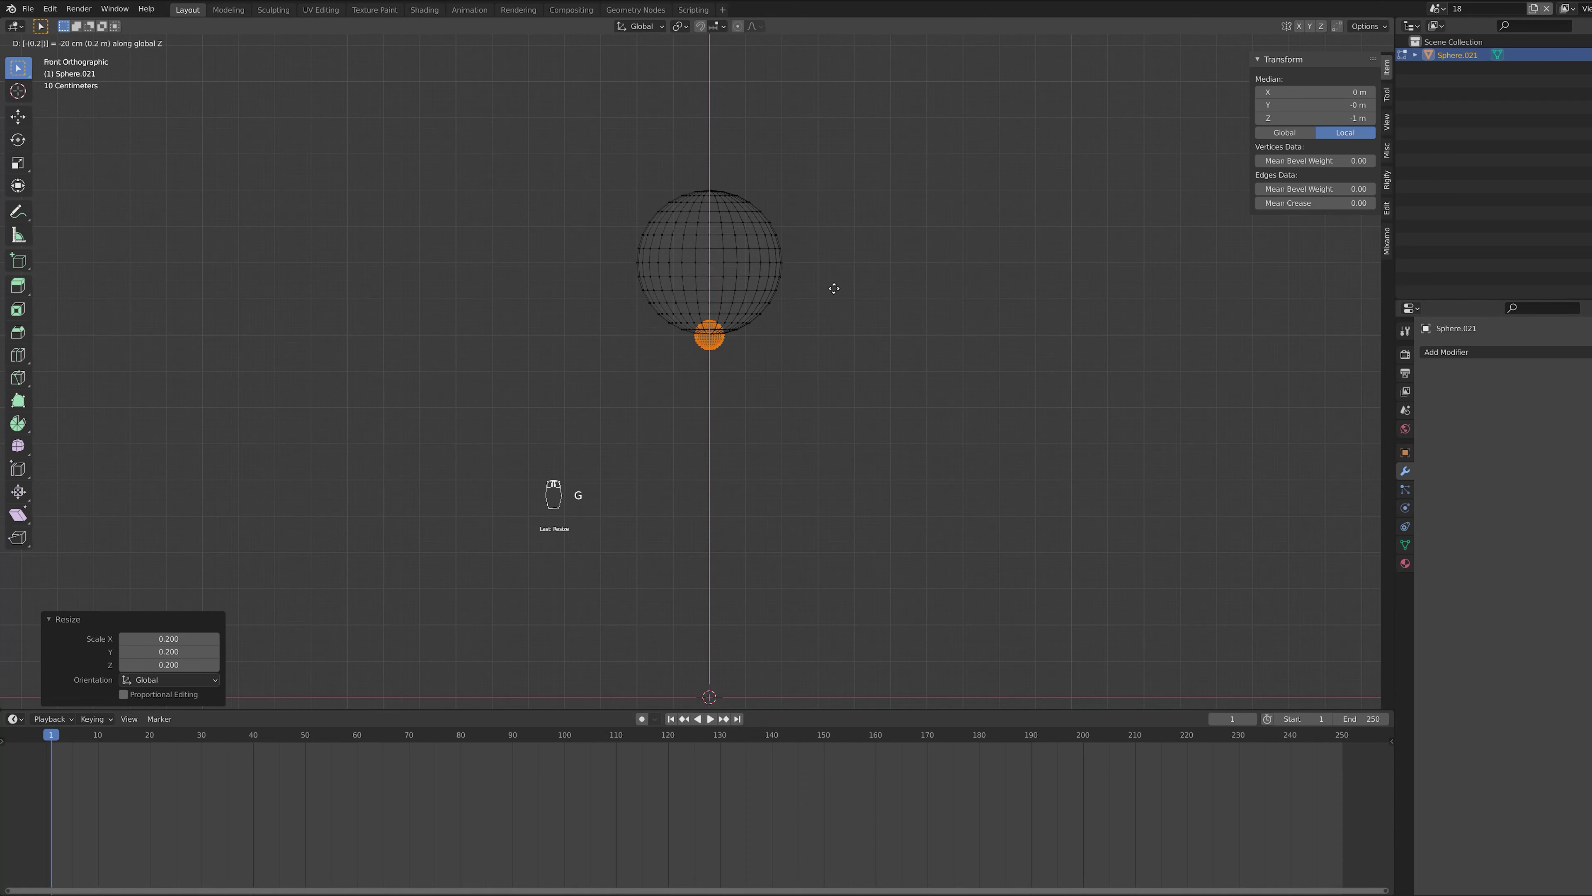
{"action": "key", "text": "Return"}
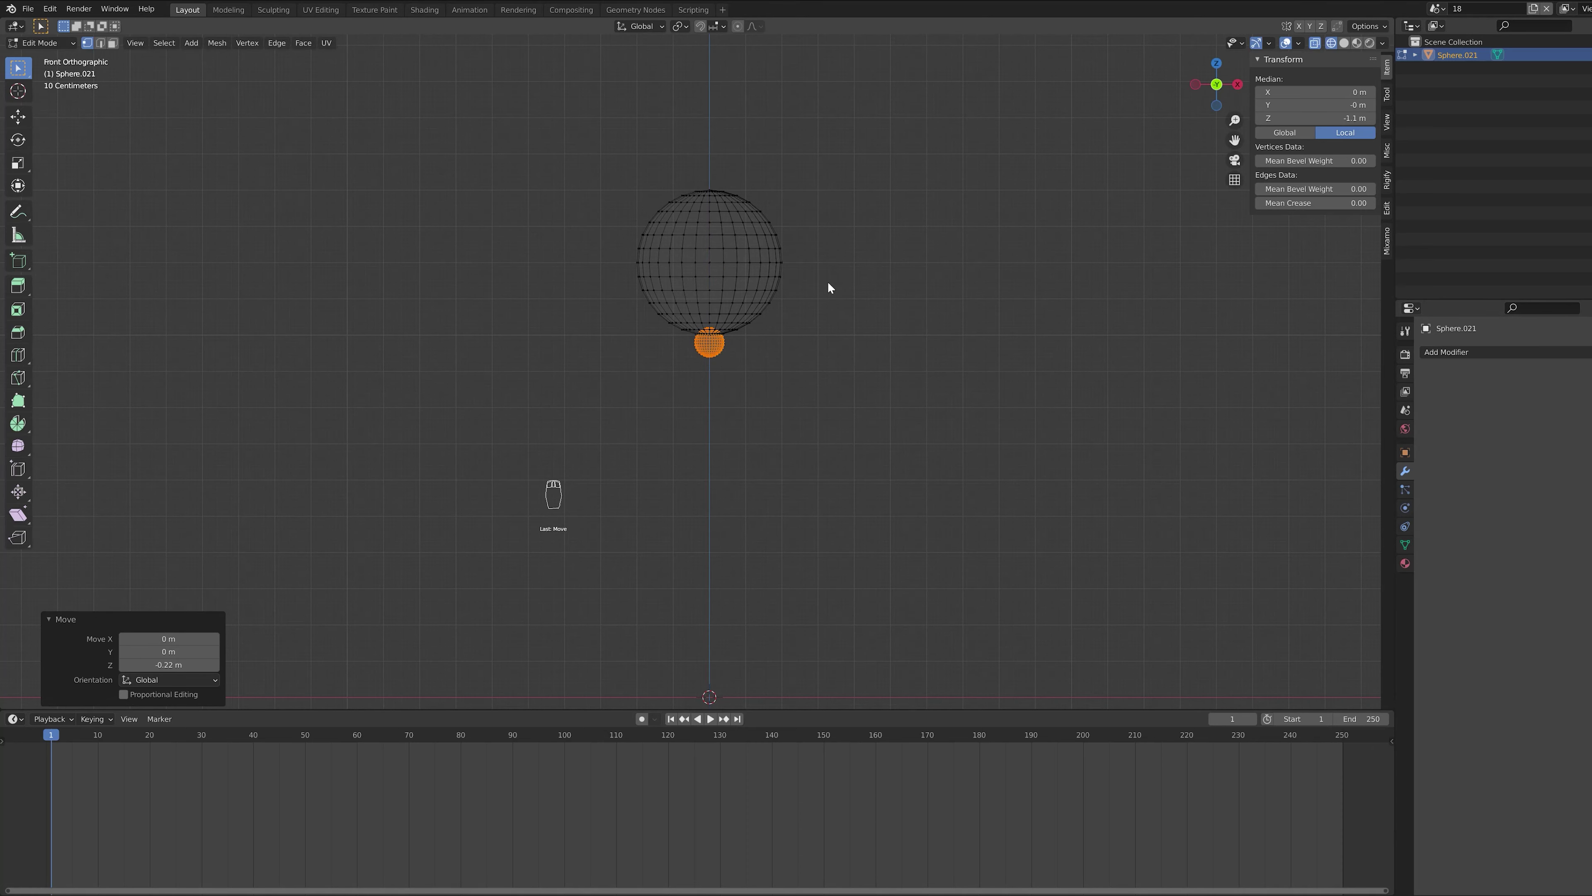
Step: Duplicate the neck sphere in place and scale the copy by 1.5 on X and Y, keeping Z locked
{"action": "key", "text": "shift+d"}
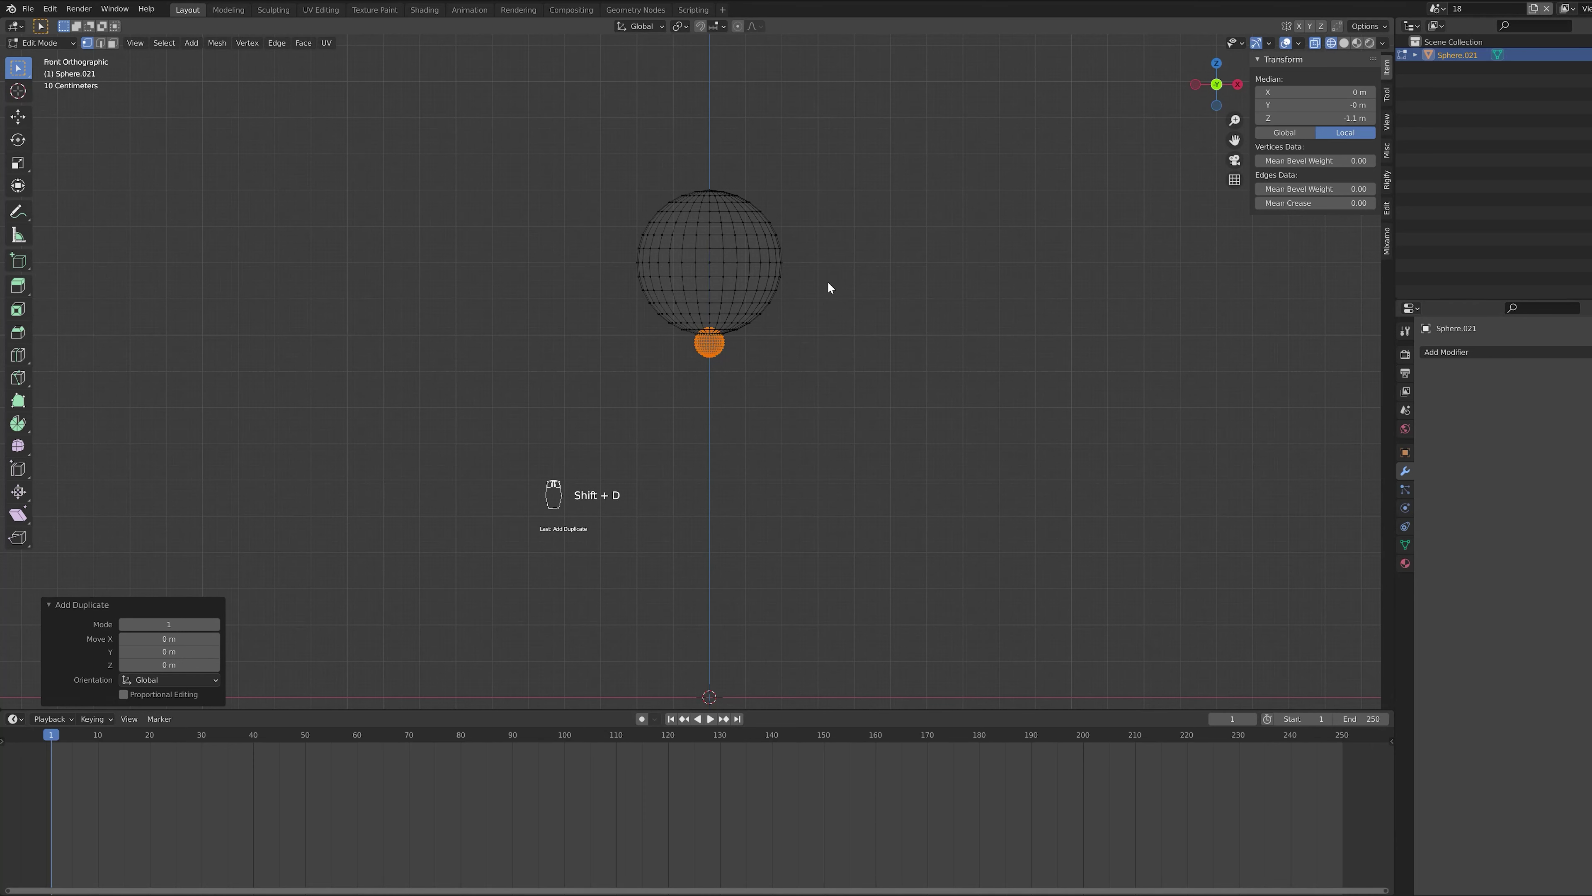
{"action": "key", "text": "s"}
{"action": "key", "text": "shift+z"}
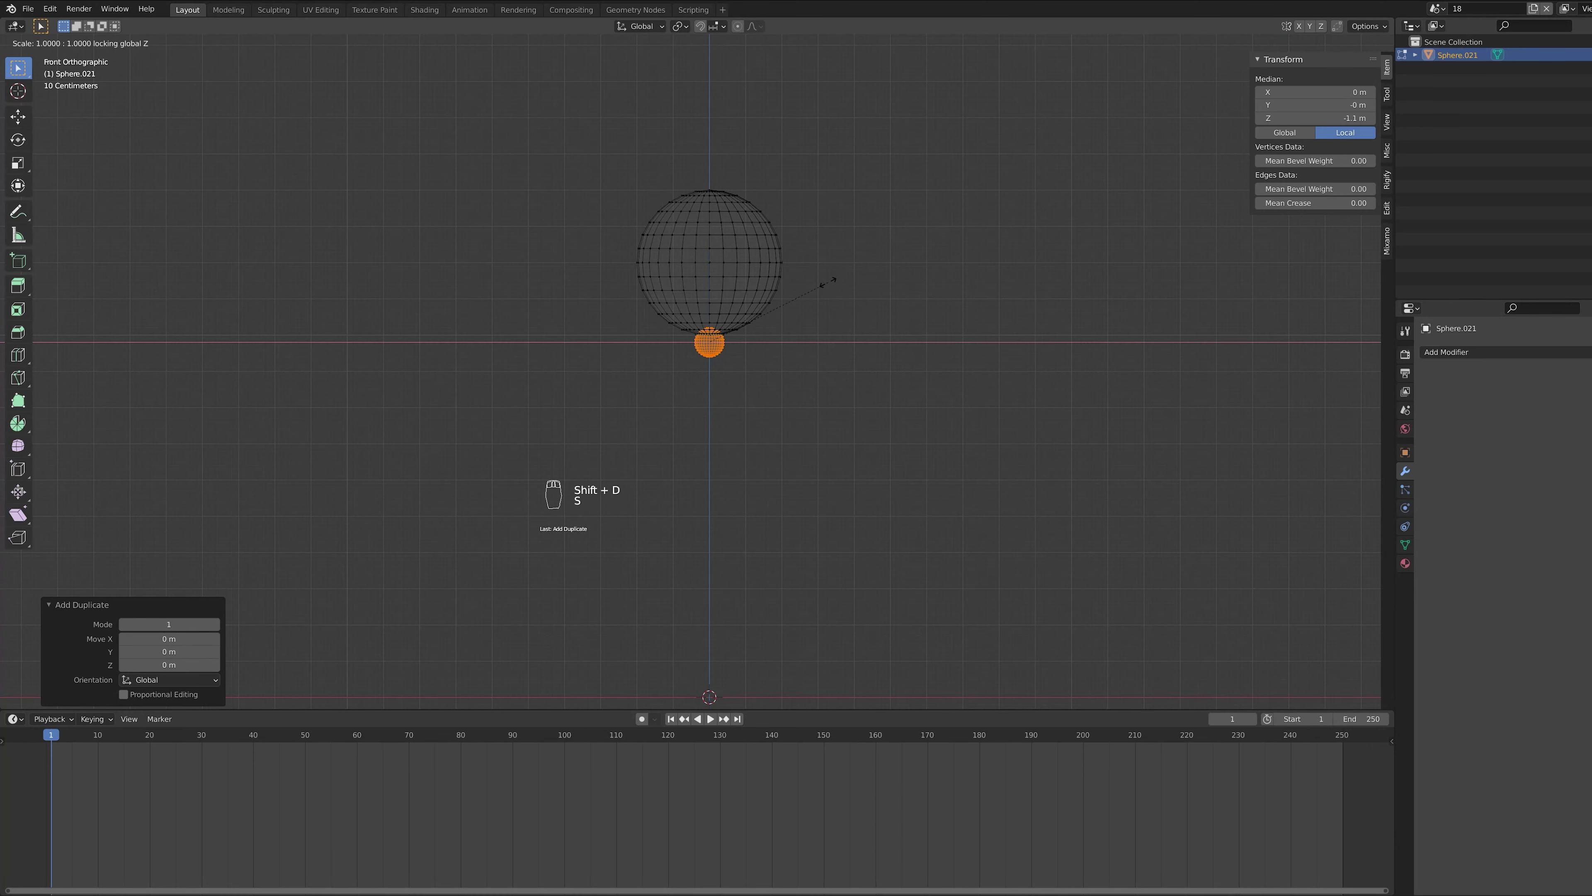
{"action": "type", "text": "1.5"}
{"action": "key", "text": "Return"}
Step: Move the widened sphere down 0.05 m along Z, just under the neck
{"action": "key", "text": "g"}
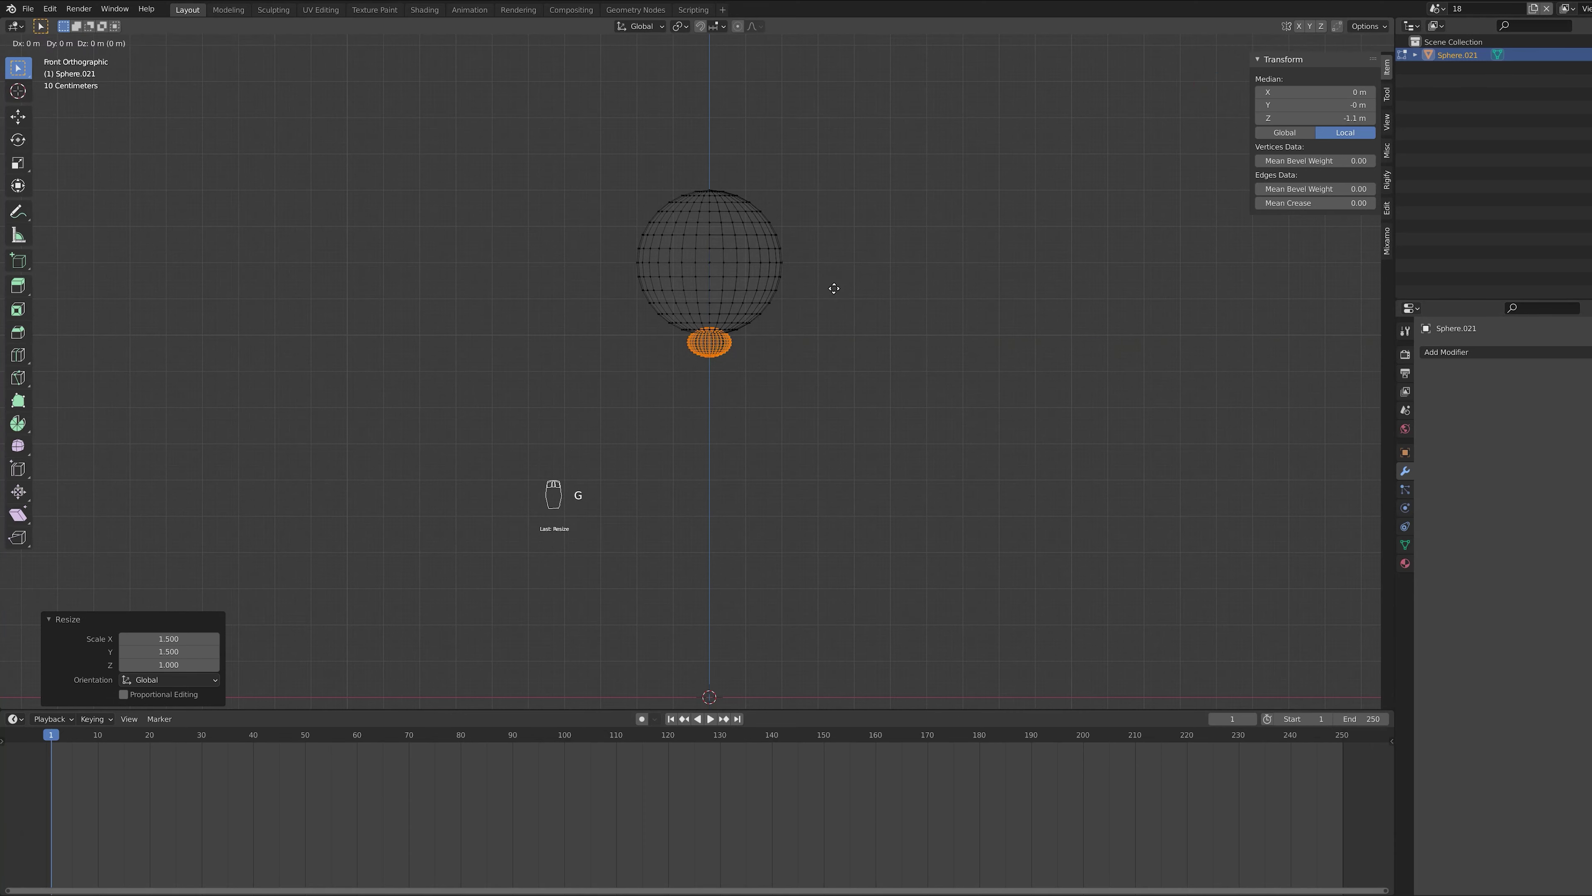
{"action": "type", "text": "z-0.05"}
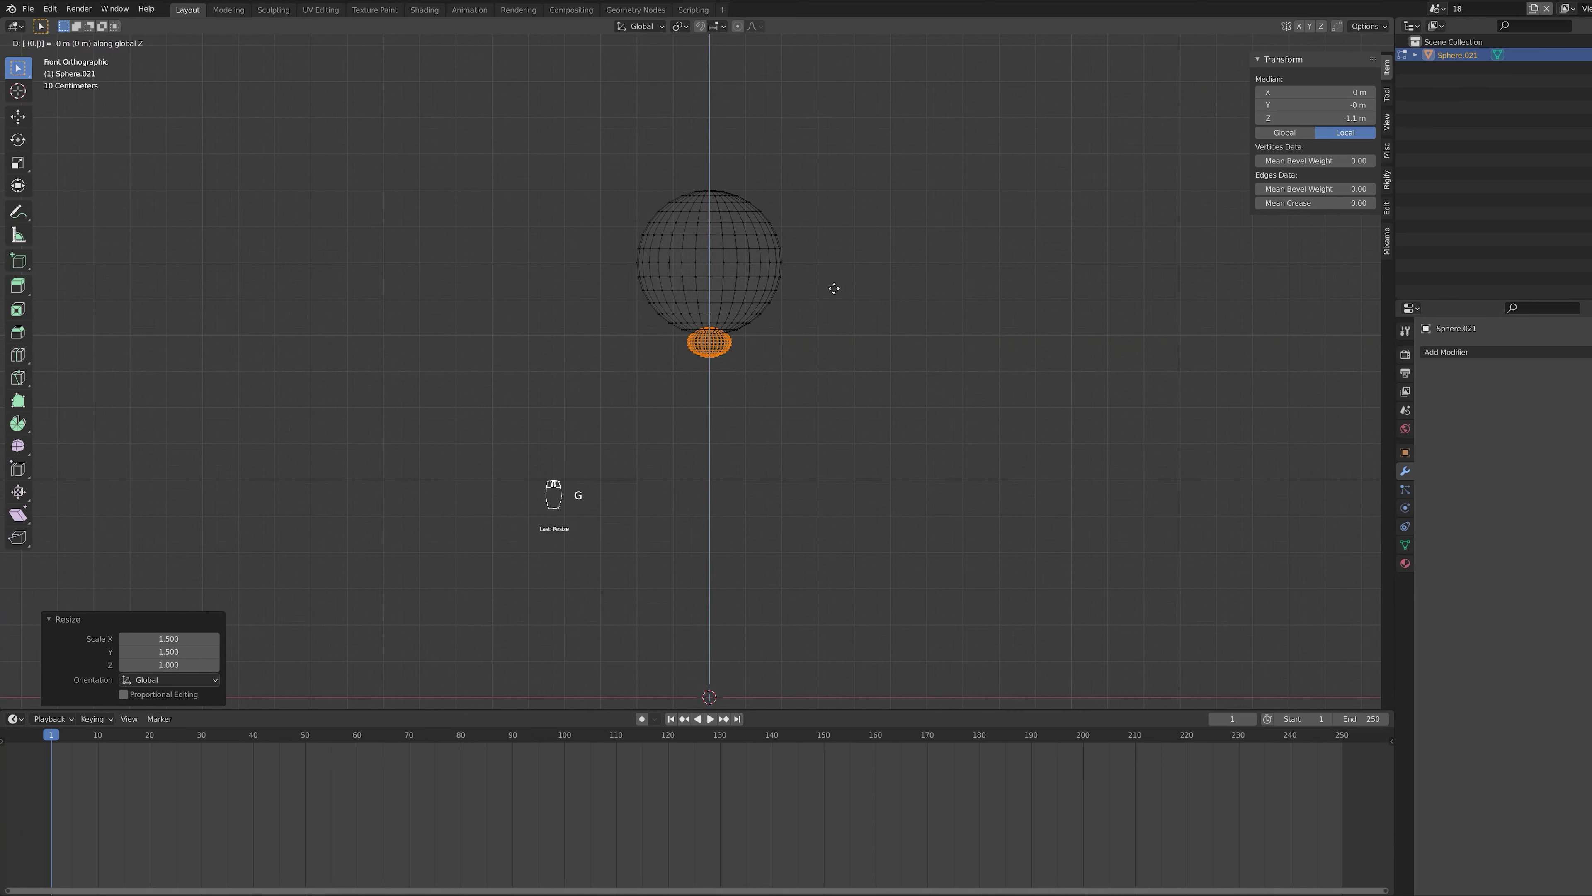
{"action": "key", "text": "Return"}
Step: Select the lower faces of the widened sphere in face mode and move them down 0.3 m along Z to stretch the torso
{"action": "scroll", "coordinate": [715, 429], "scroll_direction": "up", "scroll_amount": 2}
{"action": "scroll", "coordinate": [713, 427], "scroll_direction": "up", "scroll_amount": 5}
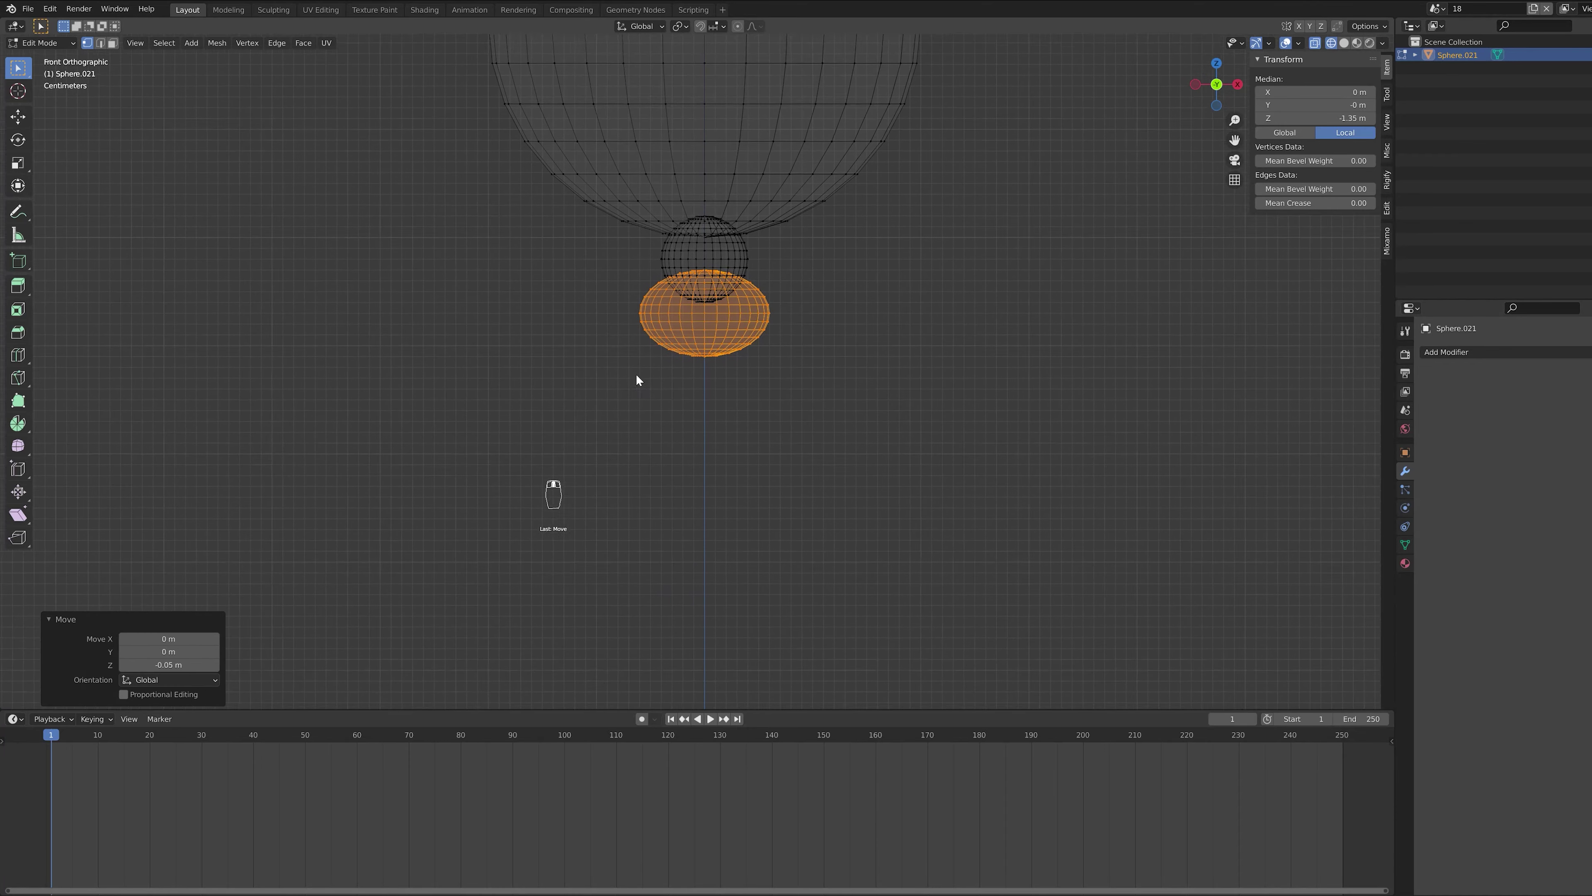
{"action": "left_click_drag", "start_coordinate": [568, 275], "coordinate": [888, 366]}
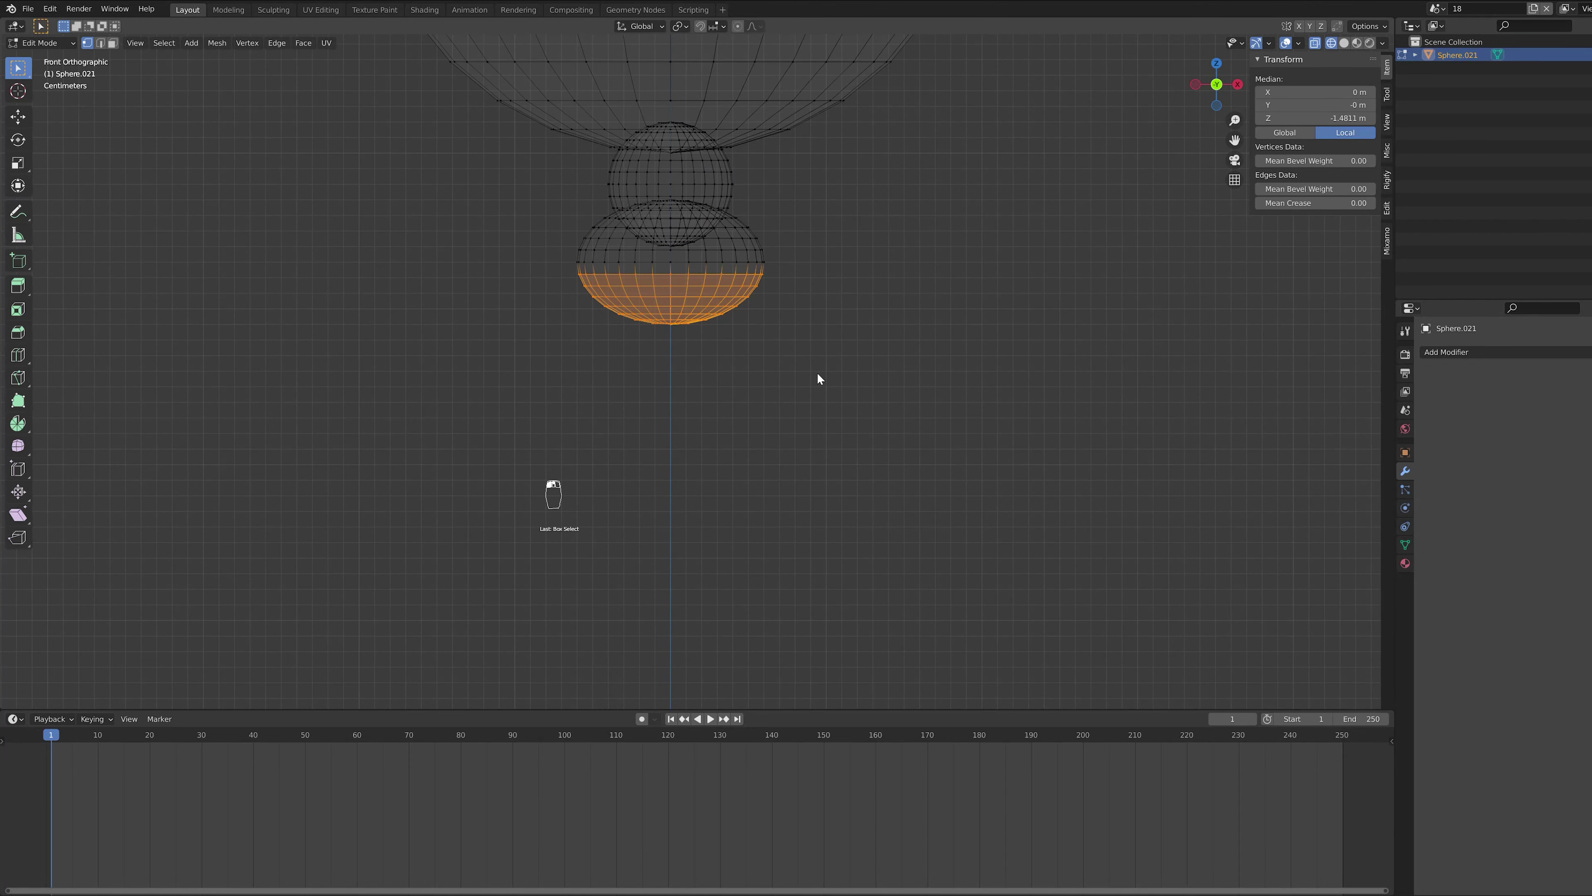
{"action": "left_click", "coordinate": [114, 44]}
{"action": "left_click_drag", "start_coordinate": [557, 261], "coordinate": [910, 414]}
{"action": "scroll", "coordinate": [872, 424], "scroll_direction": "down", "scroll_amount": 5}
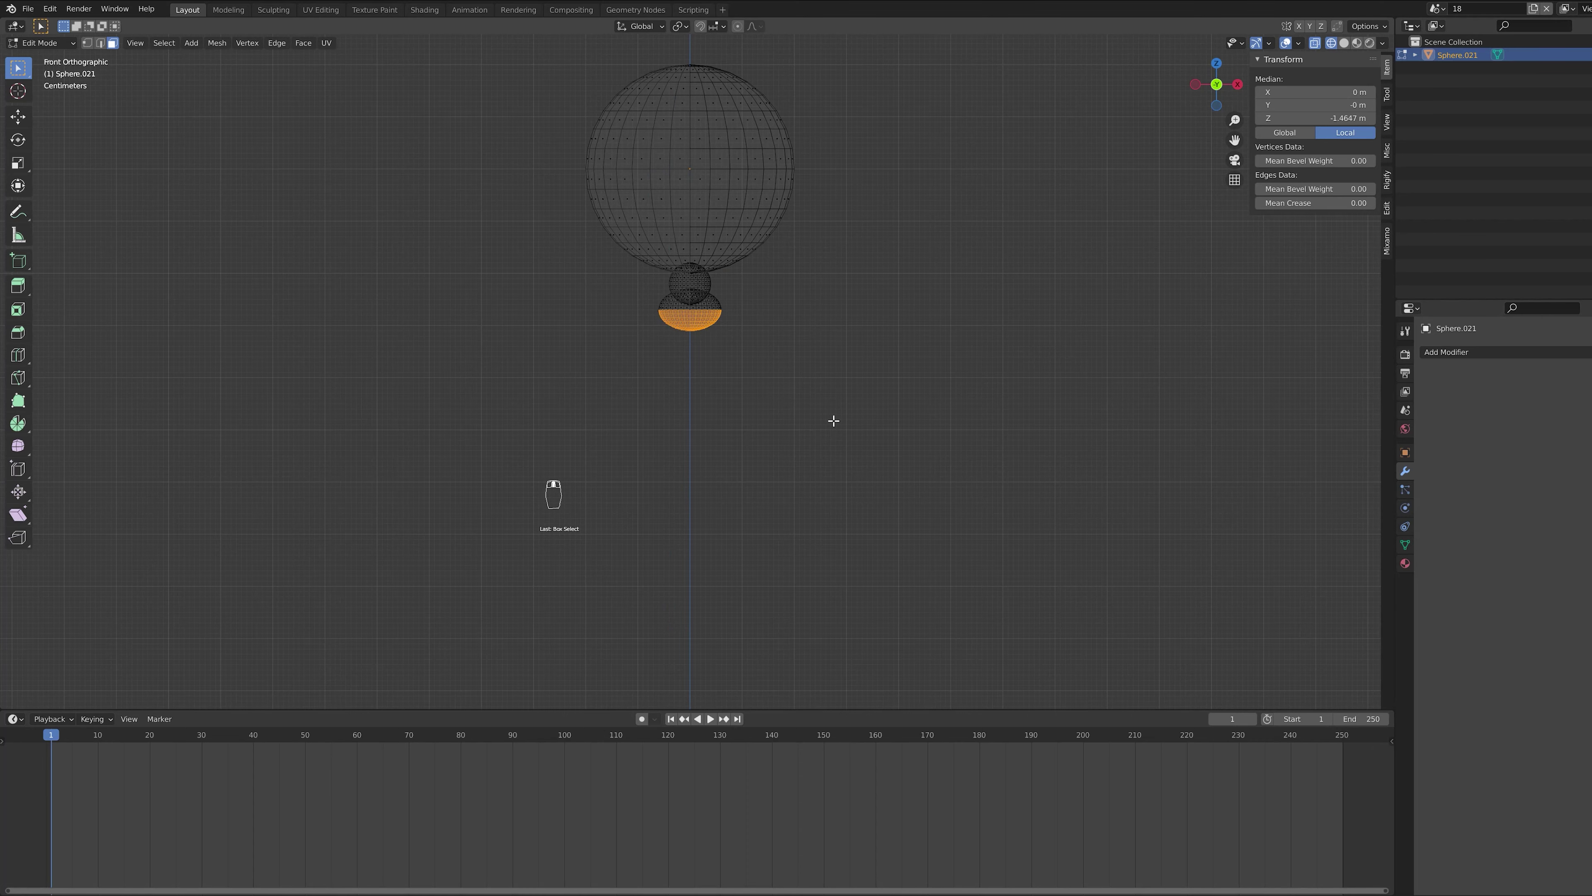
{"action": "type", "text": "gz-0.3"}
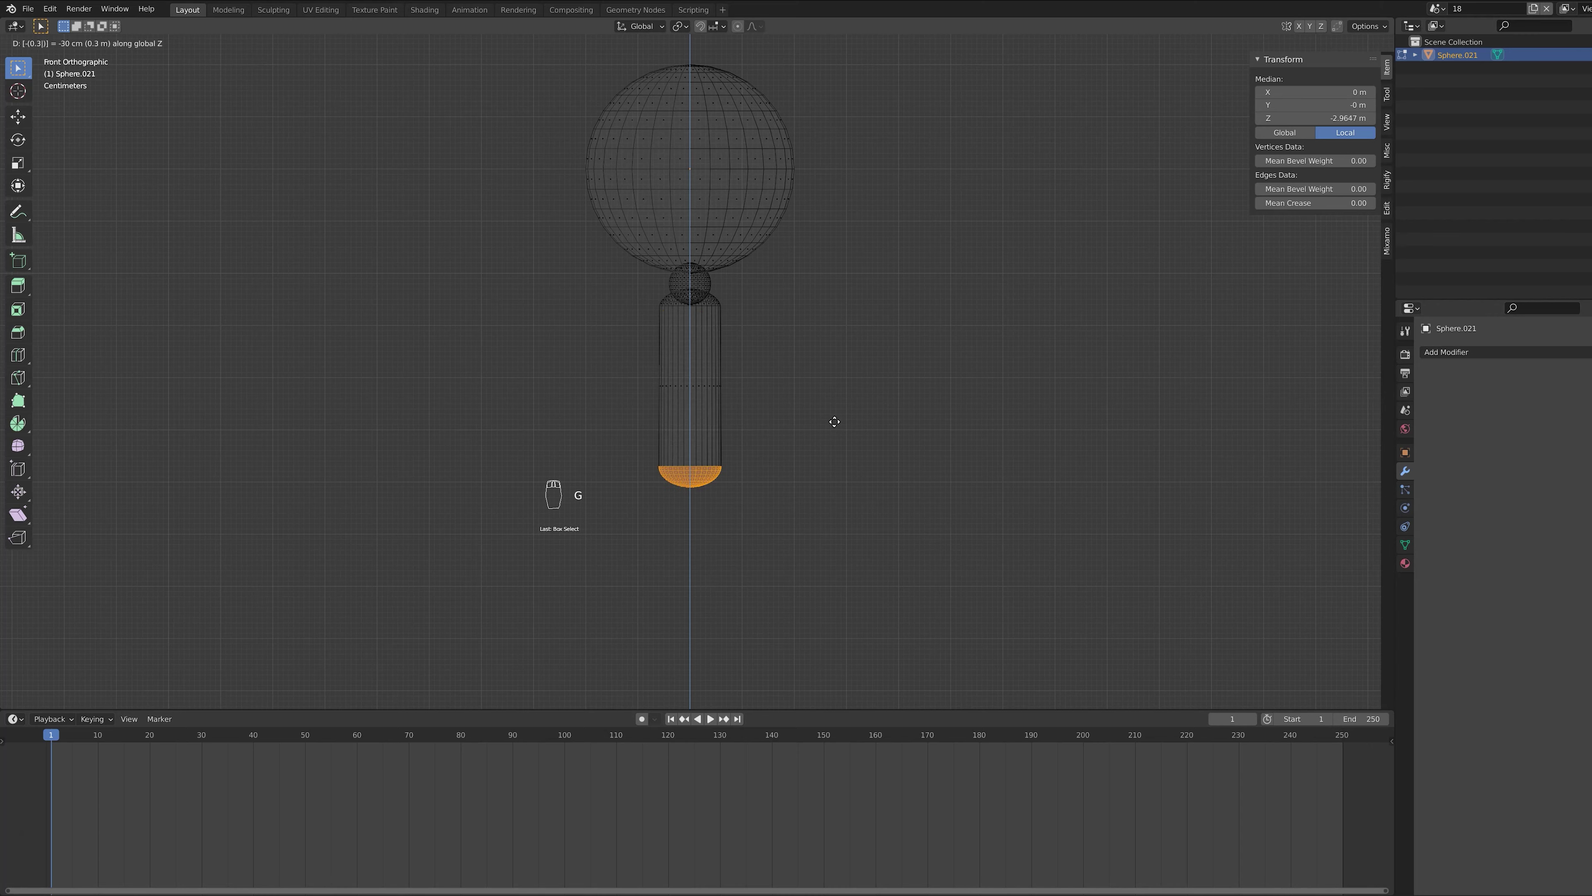
{"action": "key", "text": "Return"}
Step: Select the whole neck sphere, duplicate it and move the copy down 0.4 m along Z to the torso's lower end
{"action": "middle_click_drag", "start_coordinate": [779, 458], "coordinate": [773, 401], "text": "shift"}
{"action": "left_click", "coordinate": [670, 229]}
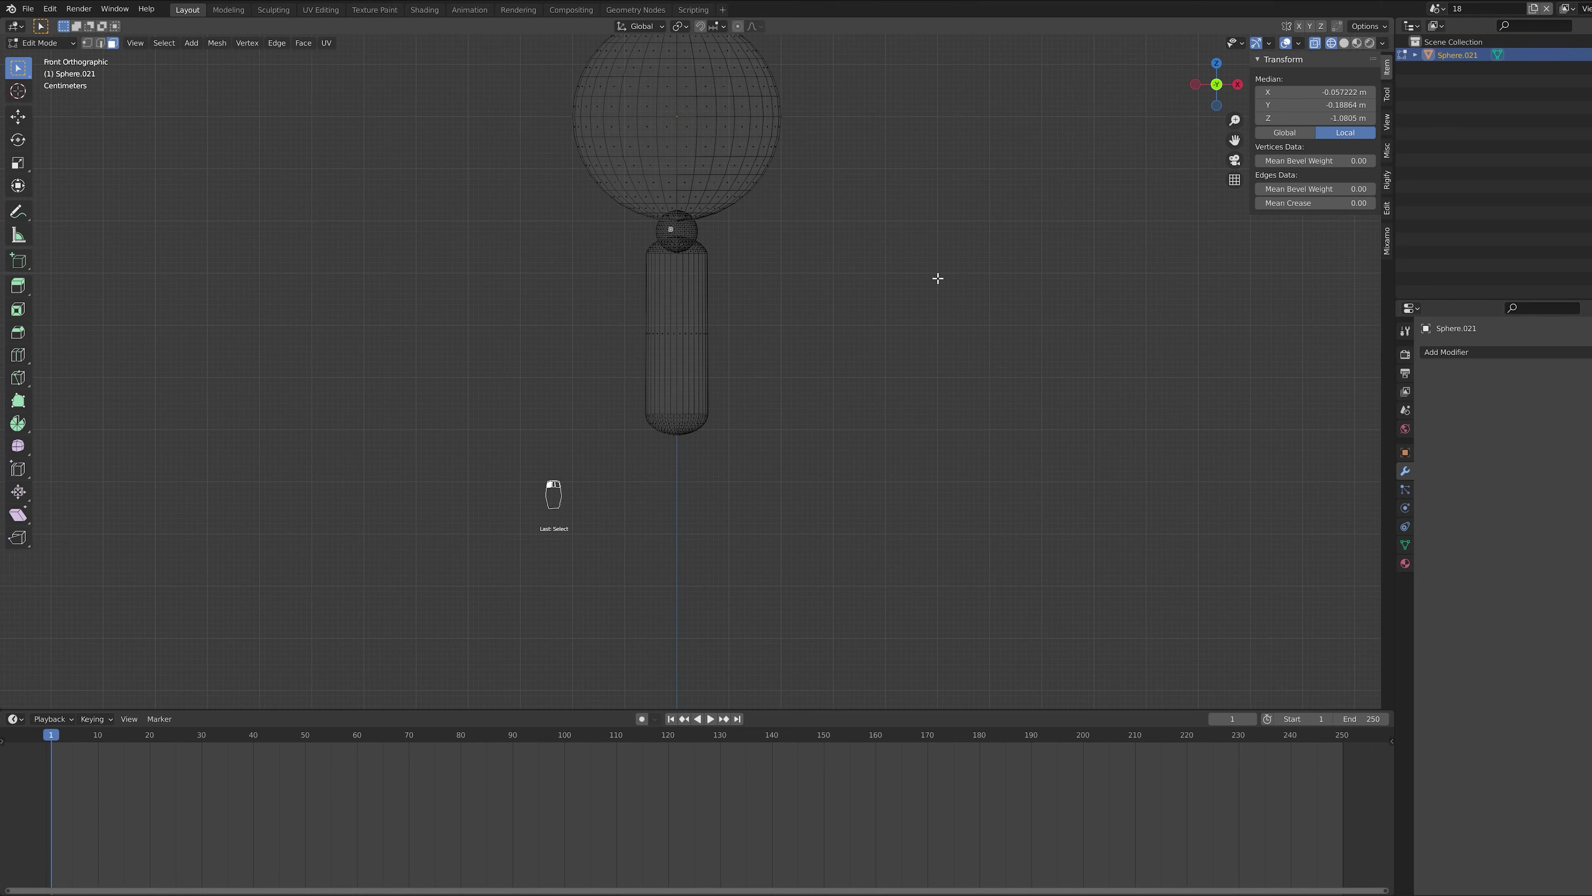
{"action": "key", "text": "ctrl+l"}
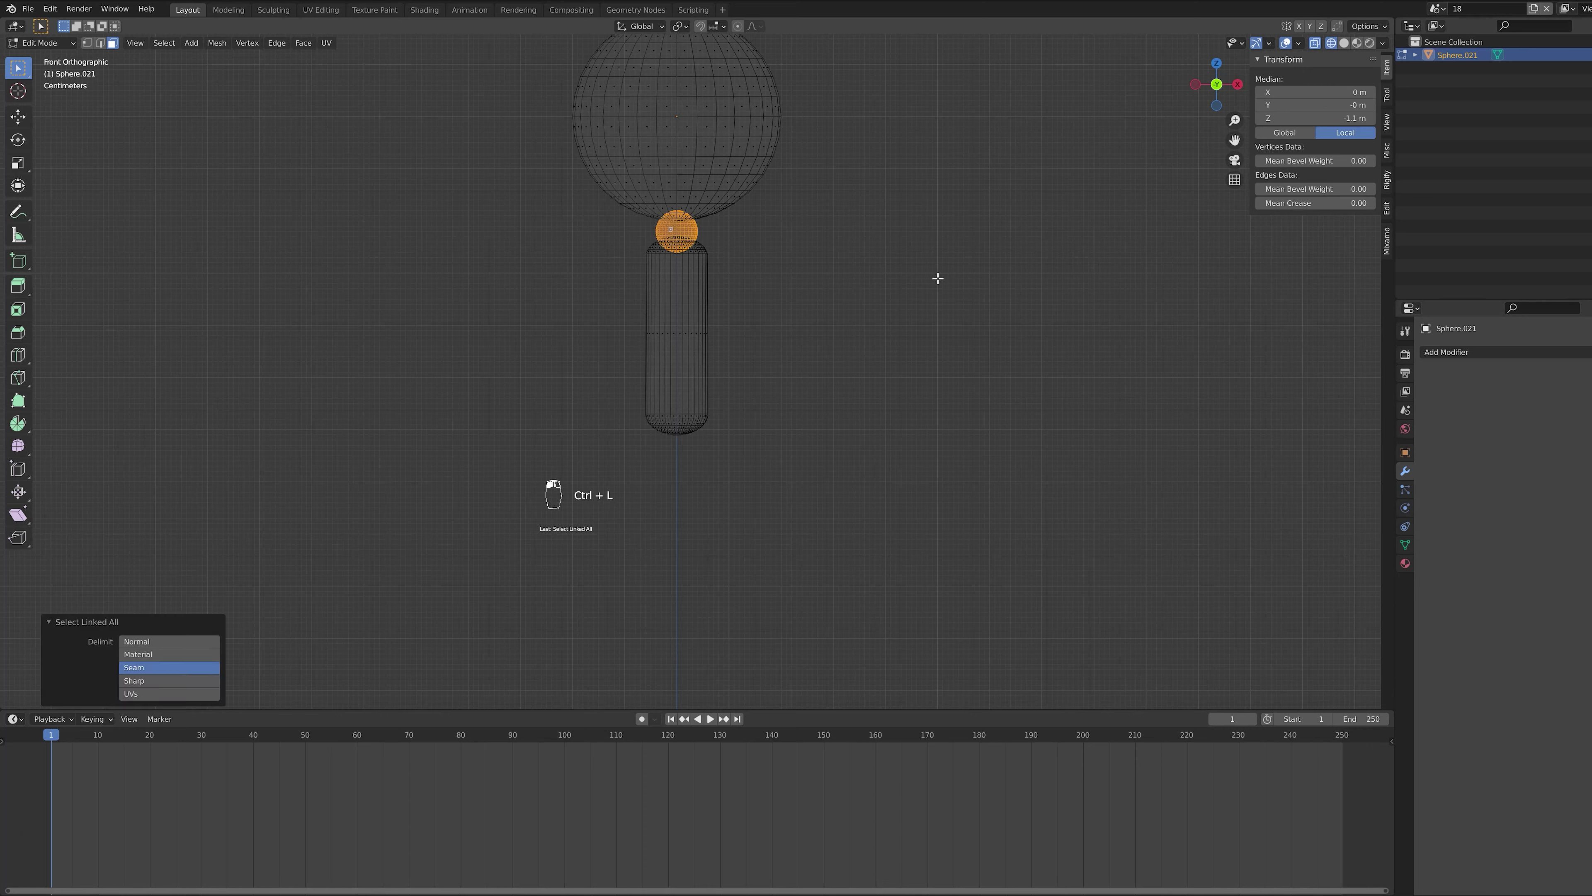
{"action": "key", "text": "shift+d"}
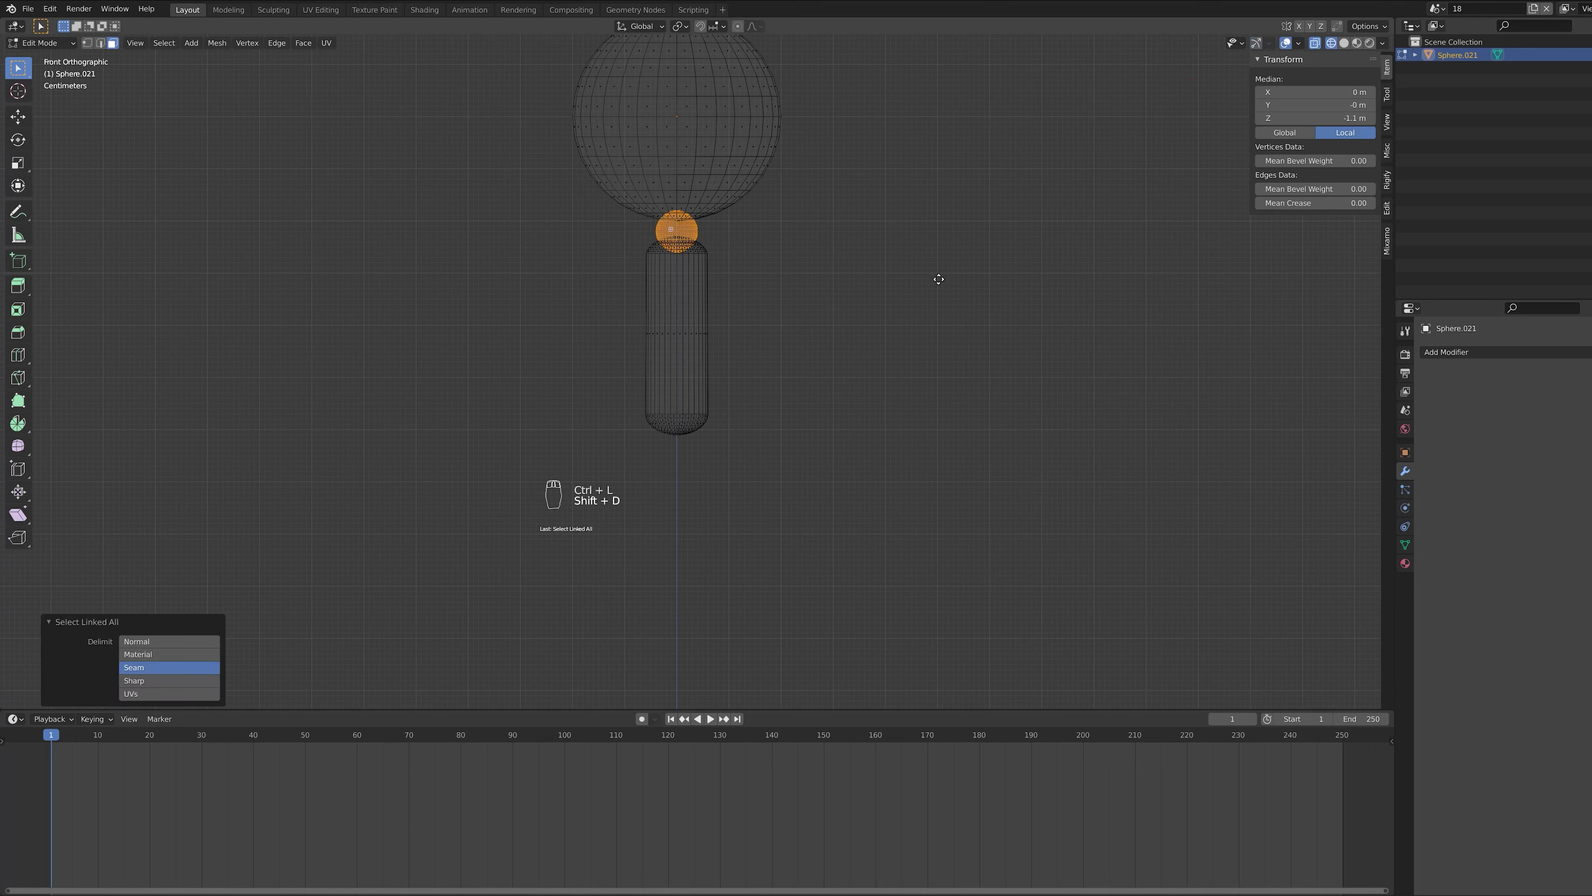
{"action": "right_click", "coordinate": [938, 278]}
{"action": "type", "text": "gz-0.4"}
{"action": "key", "text": "Return"}
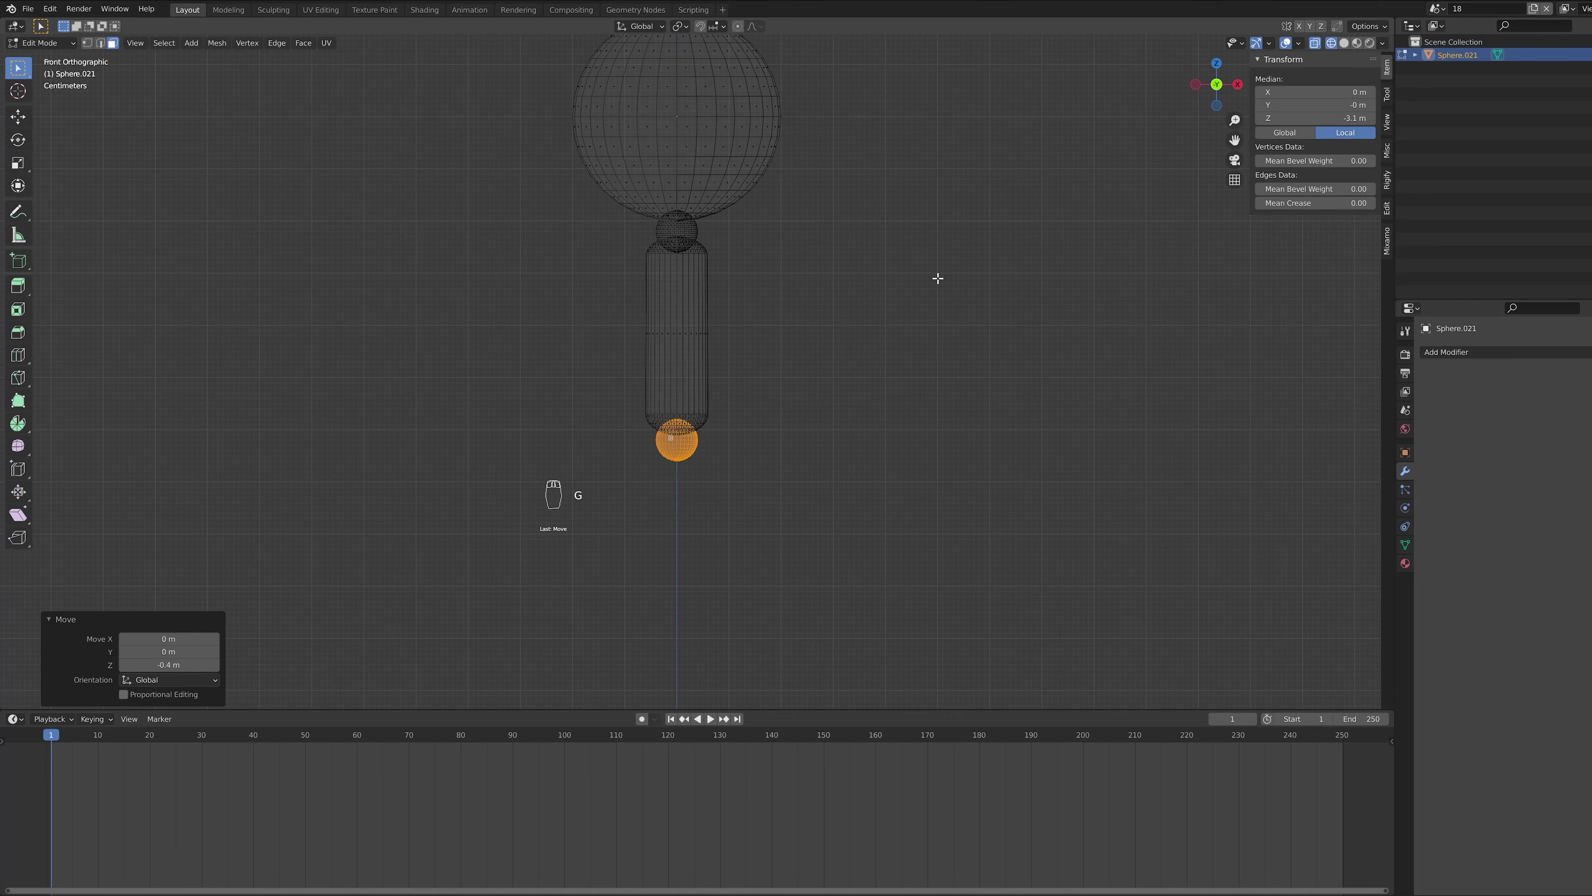
Step: Select the whole torso capsule, duplicate it and move the copy down 0.4 m along Z below the waist sphere
{"action": "middle_click_drag", "start_coordinate": [770, 390], "coordinate": [784, 316], "text": "shift"}
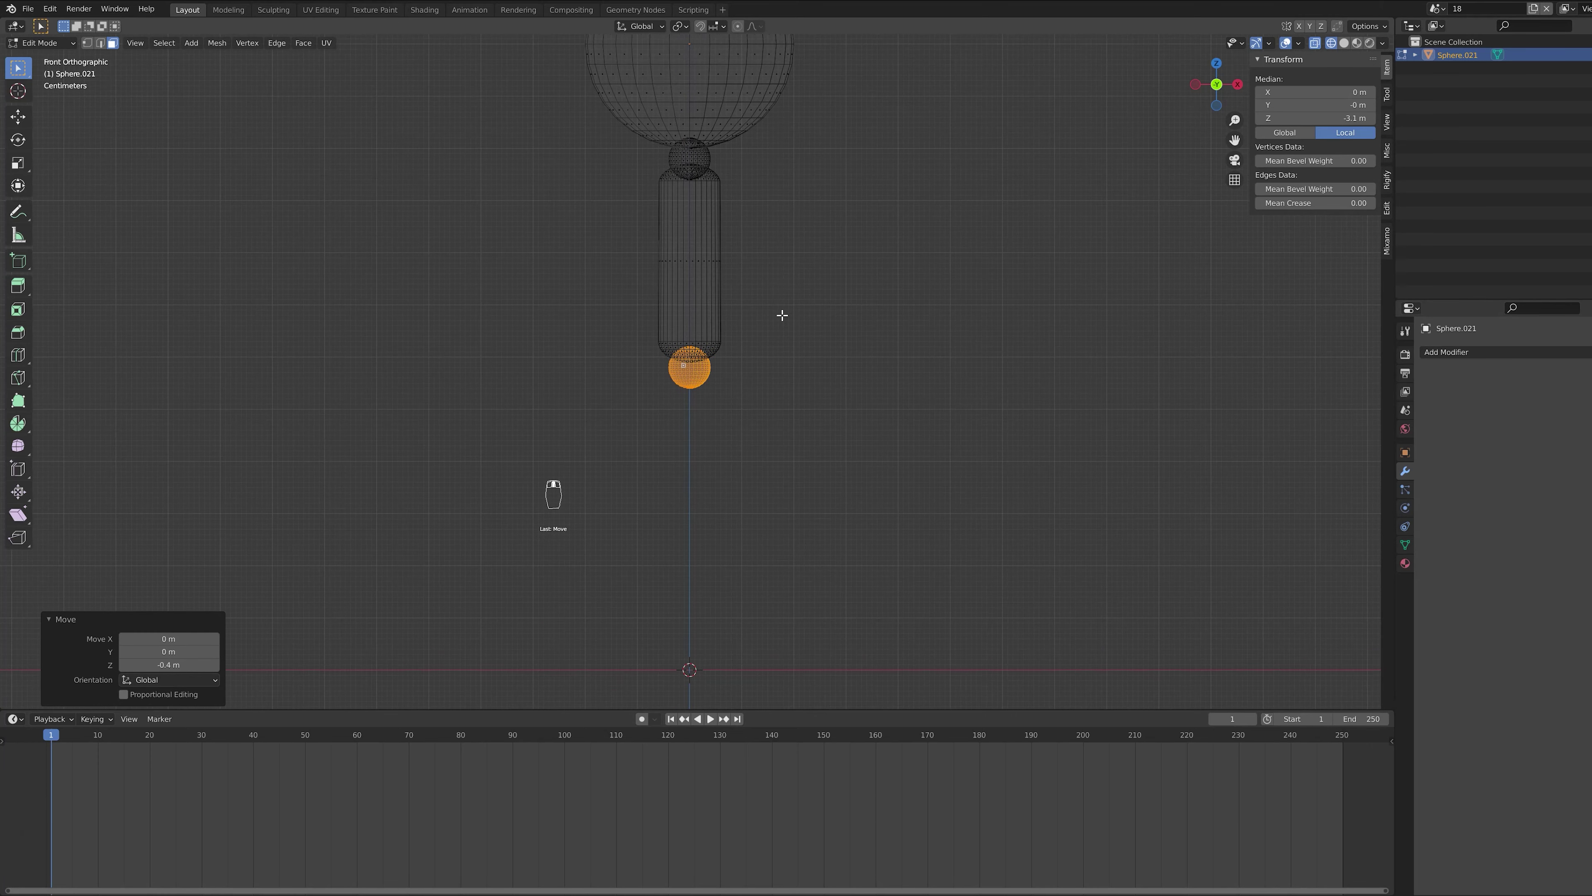
{"action": "left_click", "coordinate": [707, 268]}
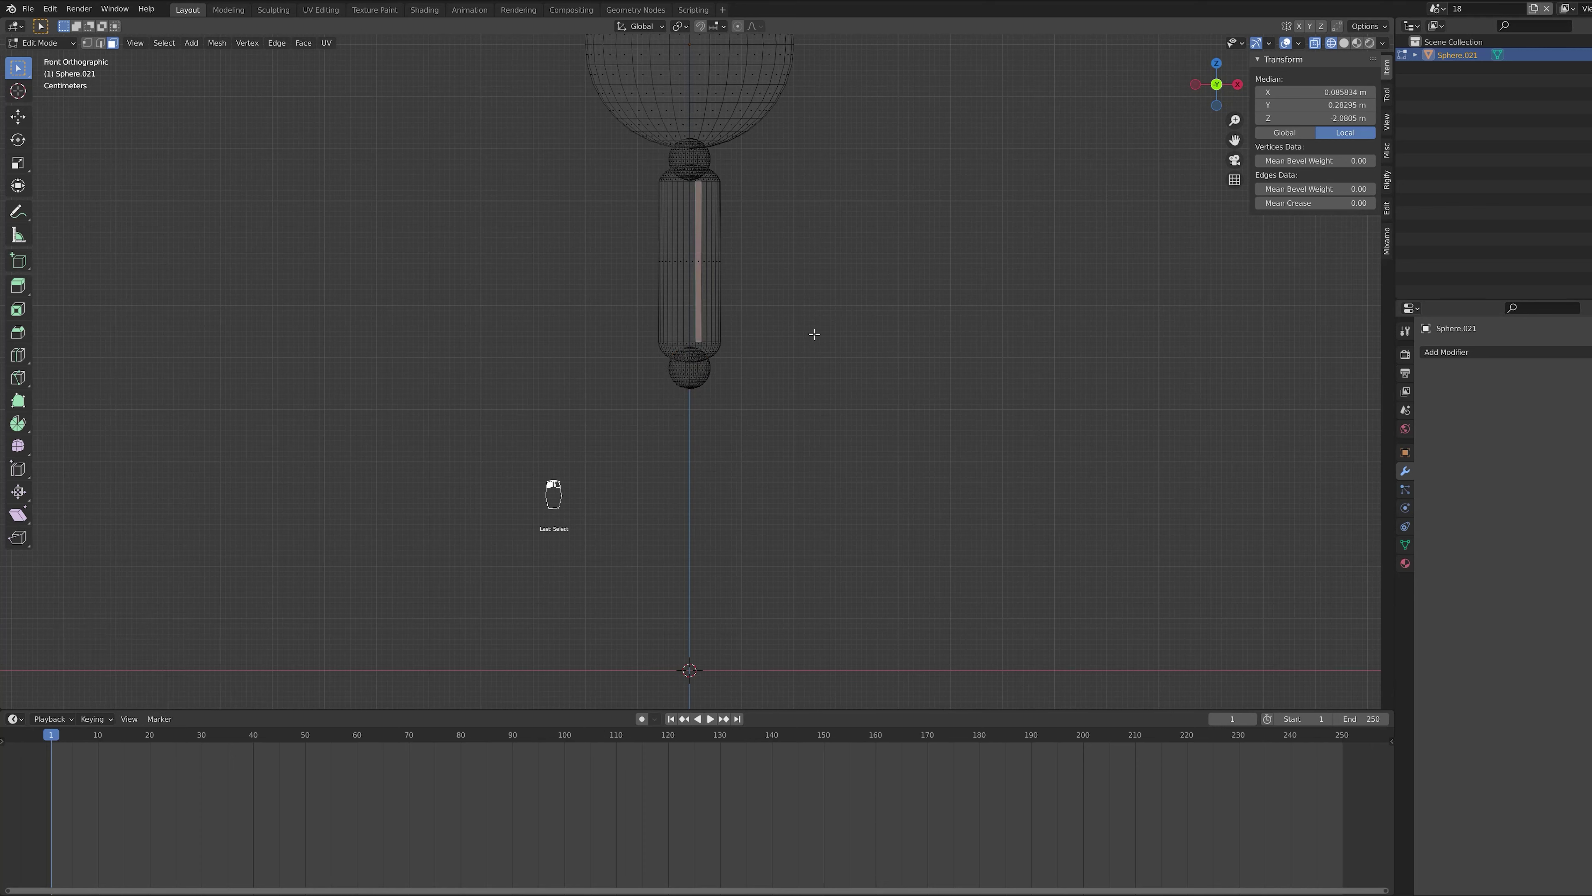
{"action": "key", "text": "ctrl+l"}
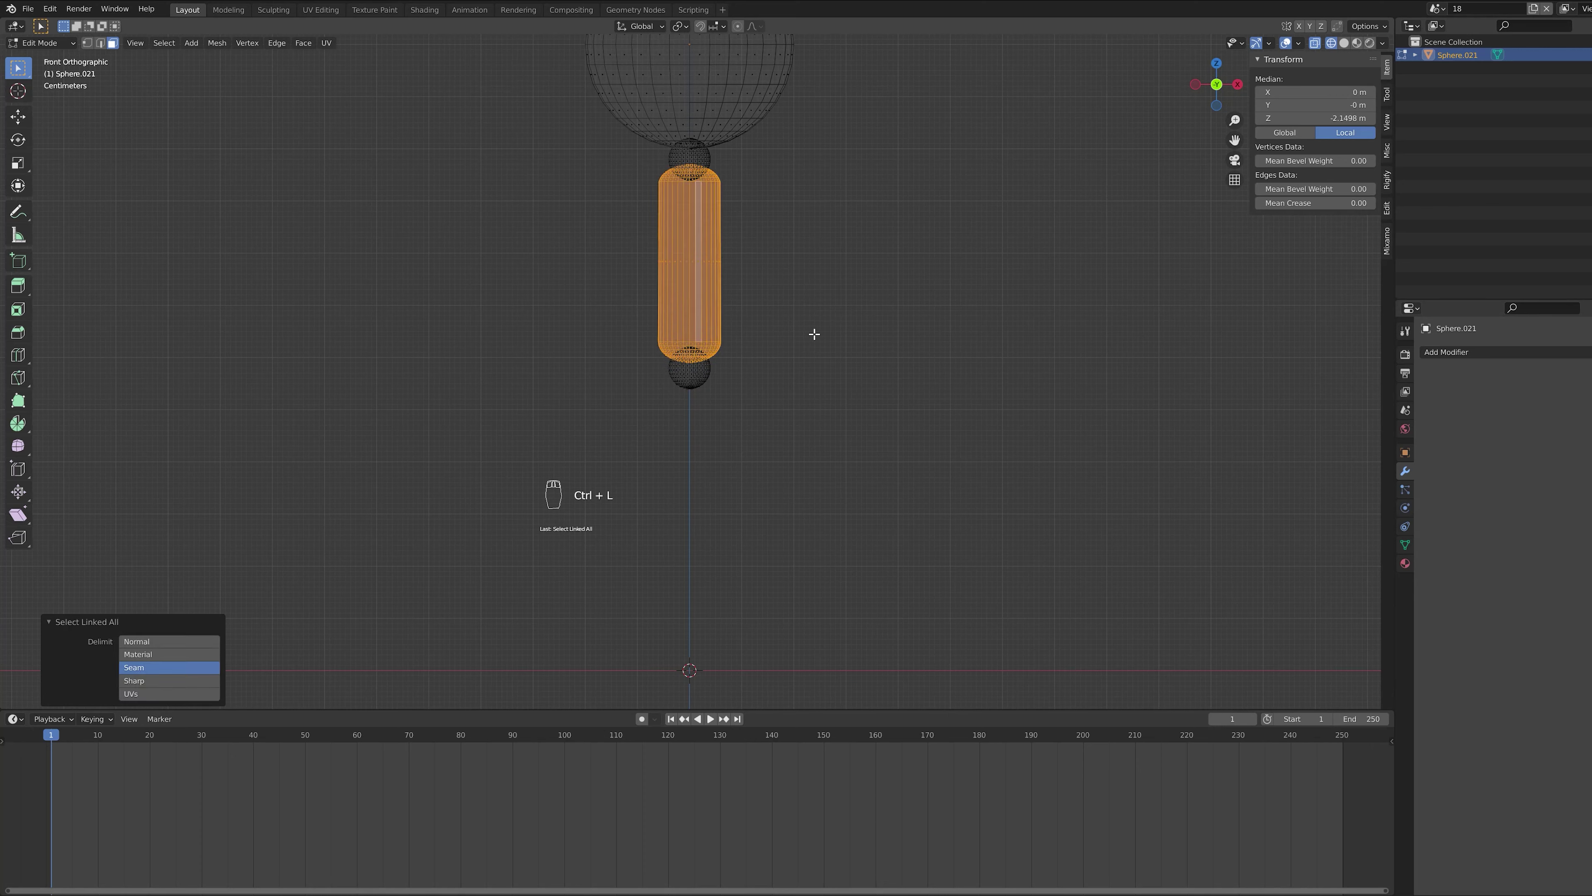
{"action": "key", "text": "shift+d"}
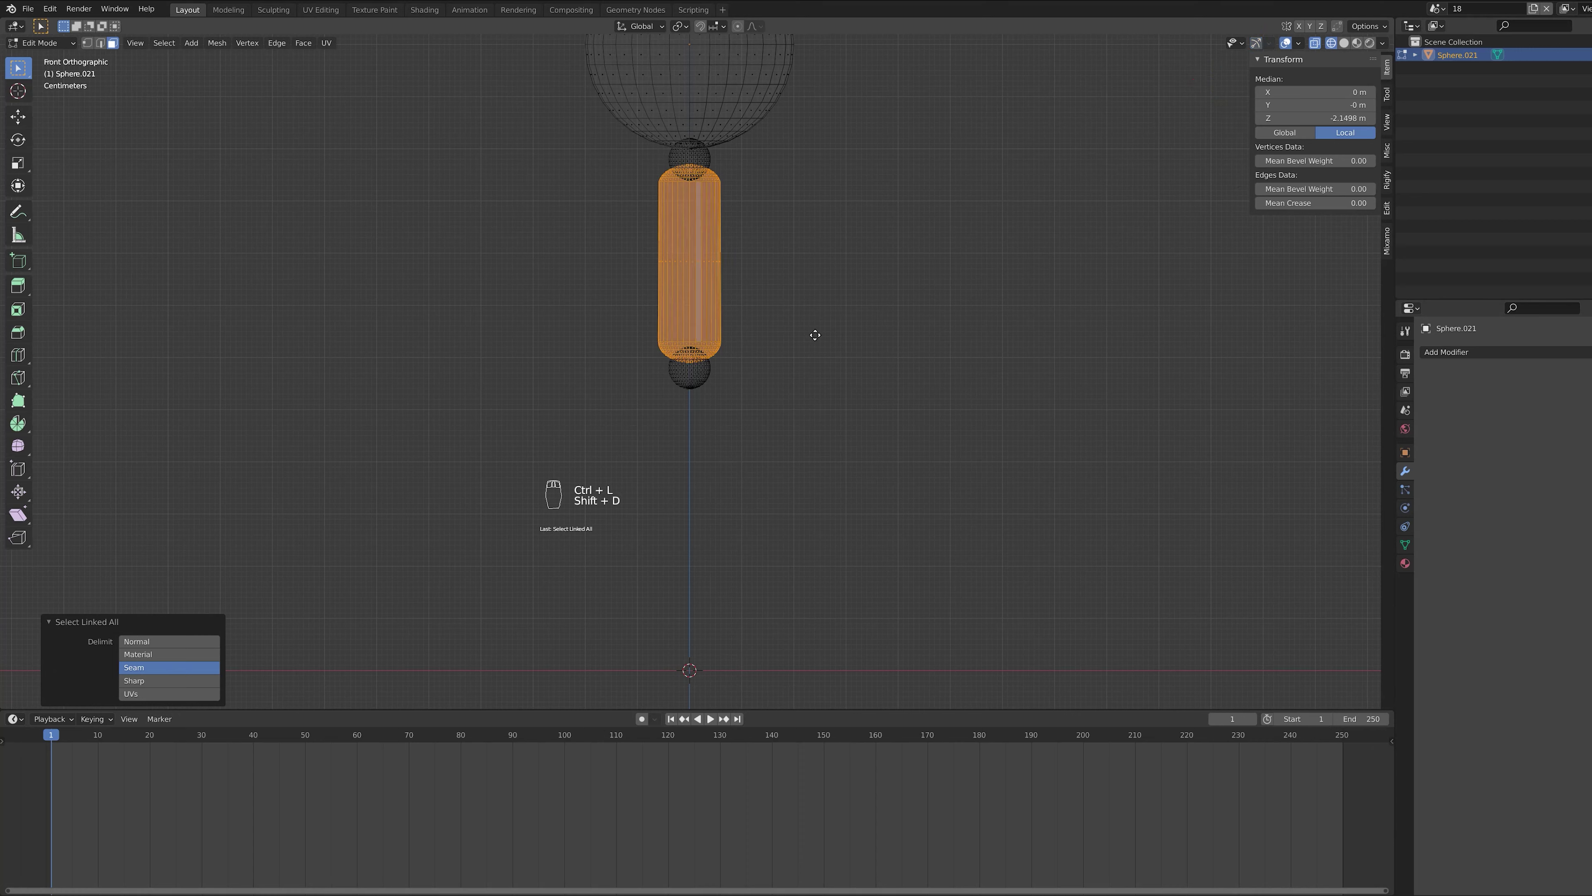
{"action": "right_click", "coordinate": [814, 334]}
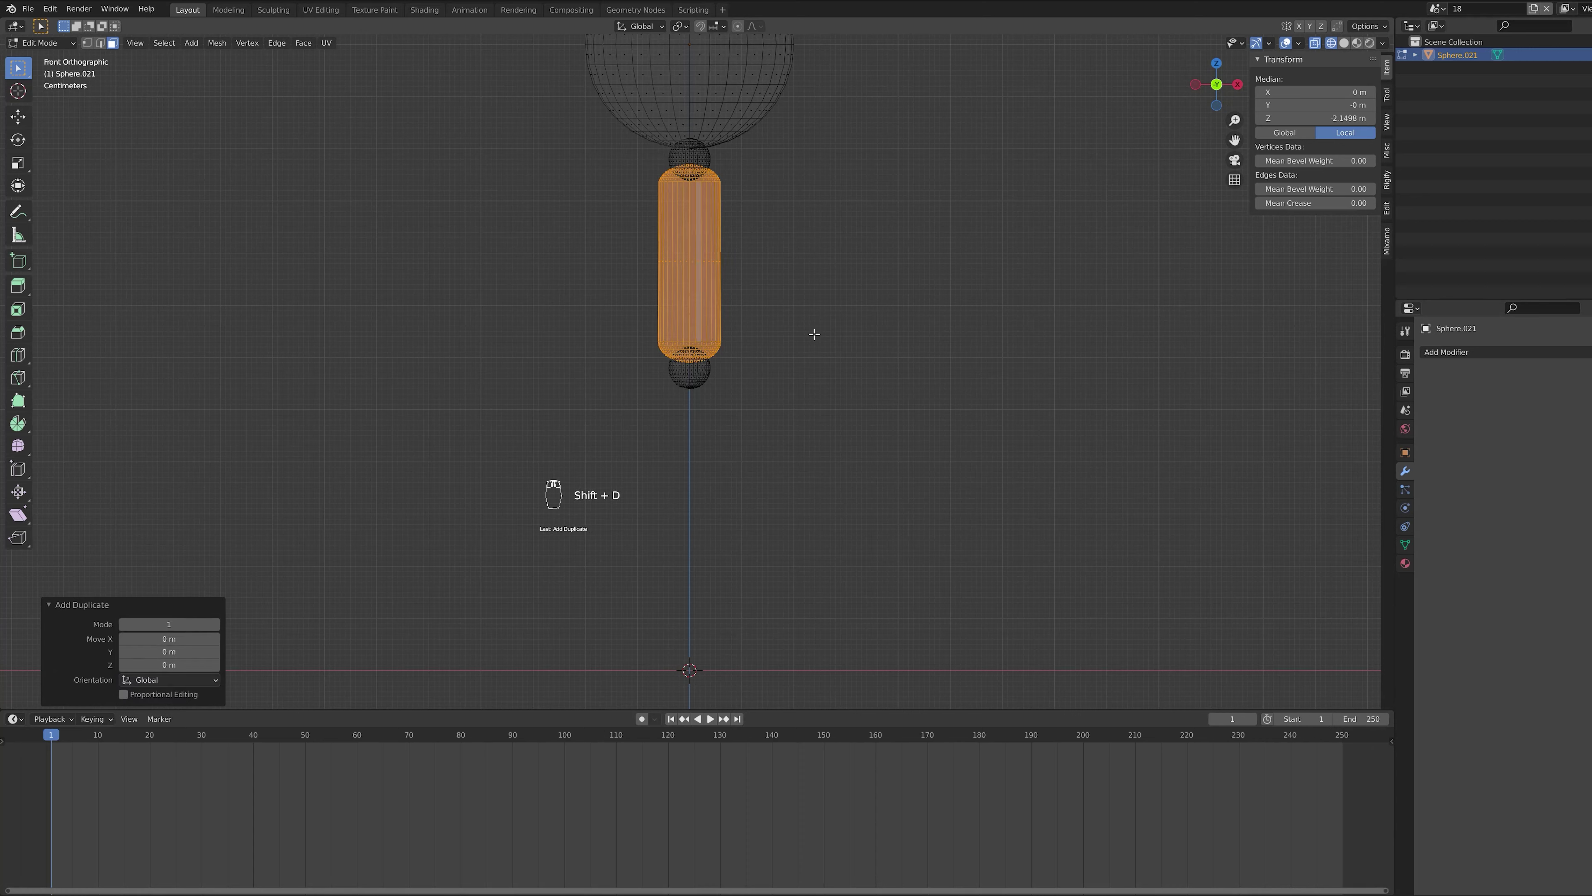
{"action": "key", "text": "g"}
{"action": "key", "text": "minus"}
{"action": "key", "text": "period"}
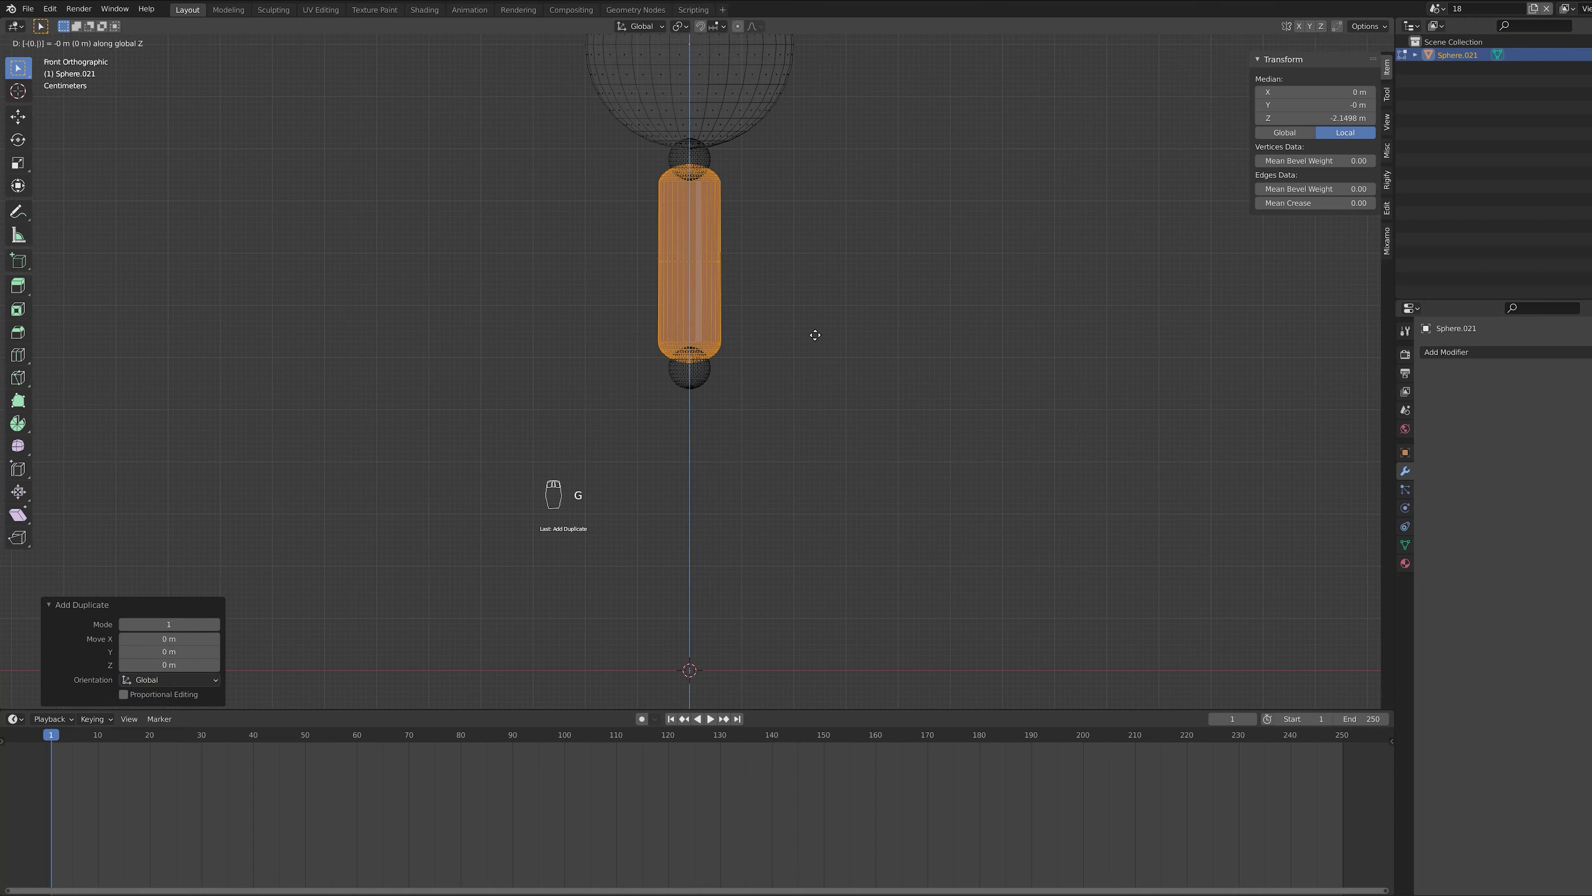
{"action": "key", "text": "4"}
{"action": "key", "text": "Return"}
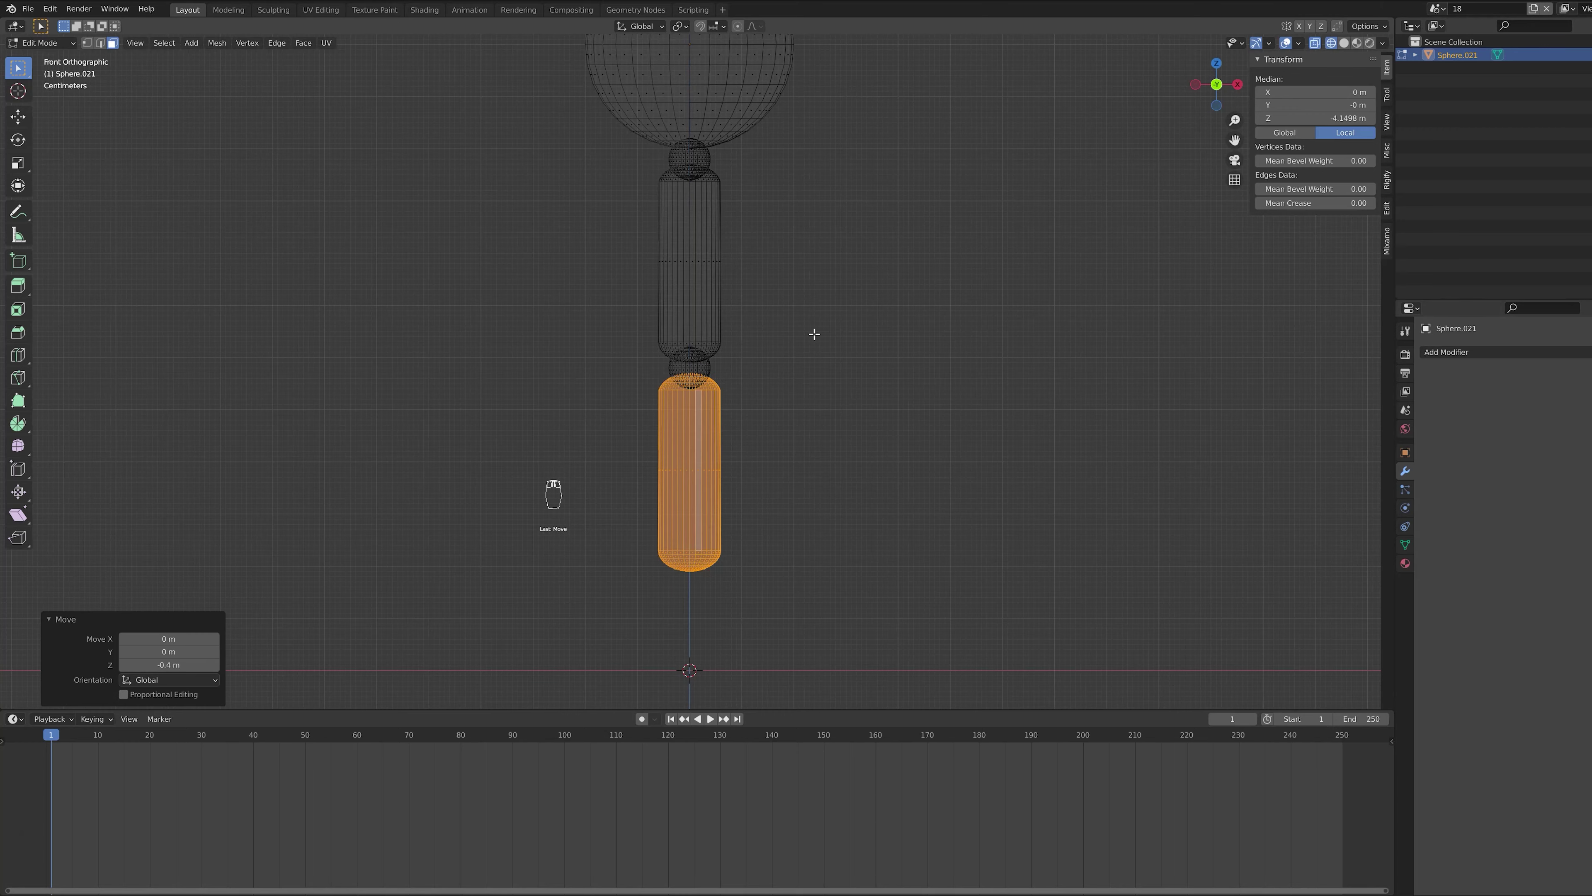
Step: Select the lower cap faces of the capsule below the waist and move them up 0.25 m along Z to shorten the hips
{"action": "scroll", "coordinate": [671, 559], "scroll_direction": "up", "scroll_amount": 2}
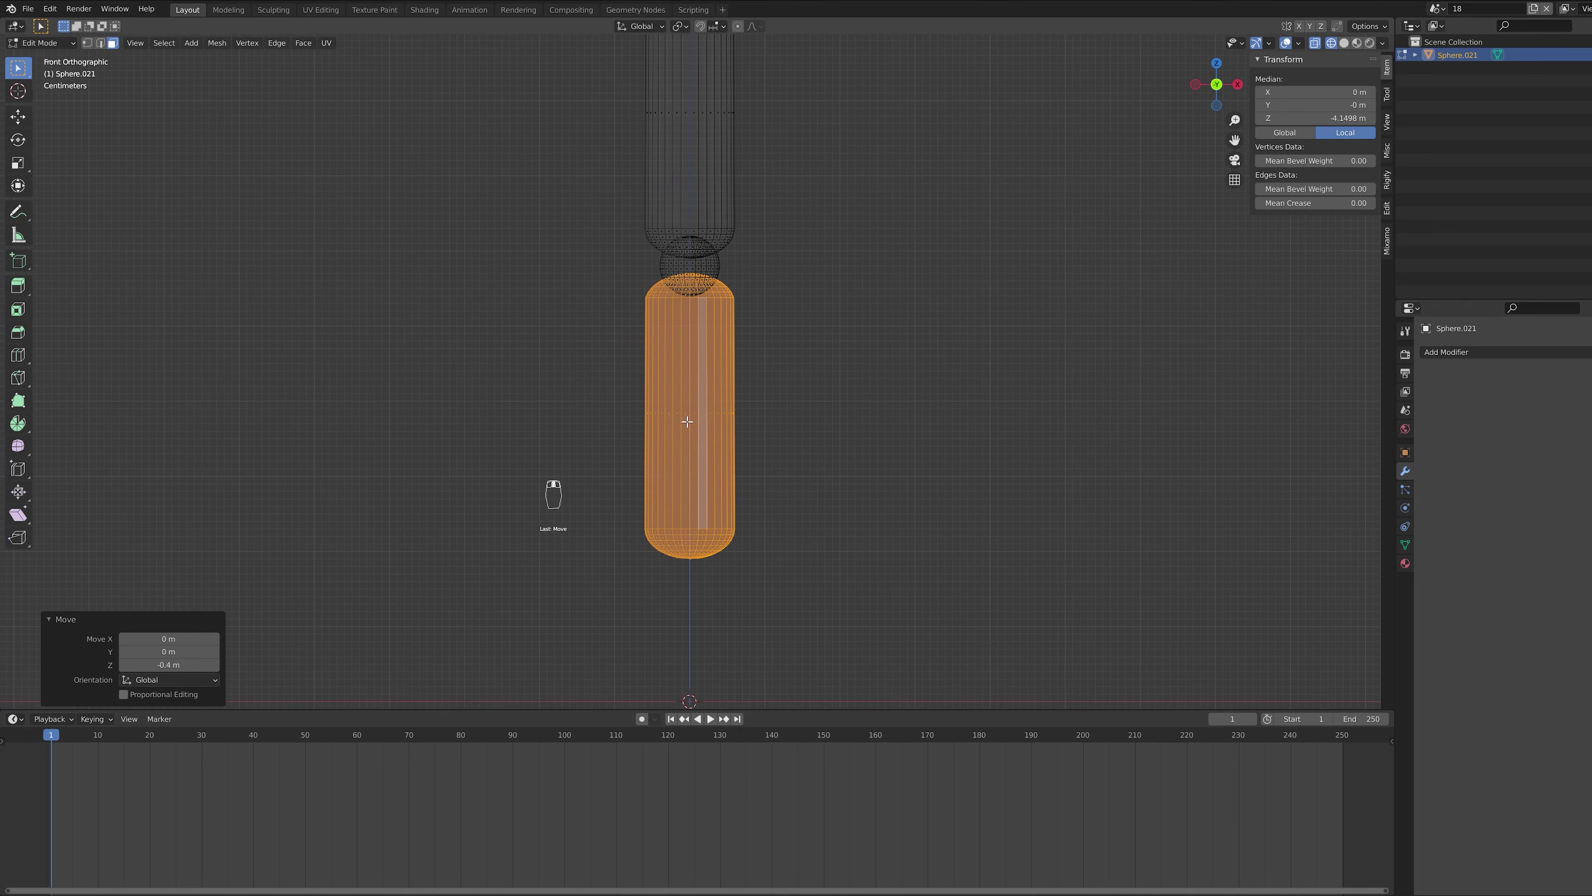
{"action": "left_click_drag", "start_coordinate": [617, 496], "coordinate": [892, 621]}
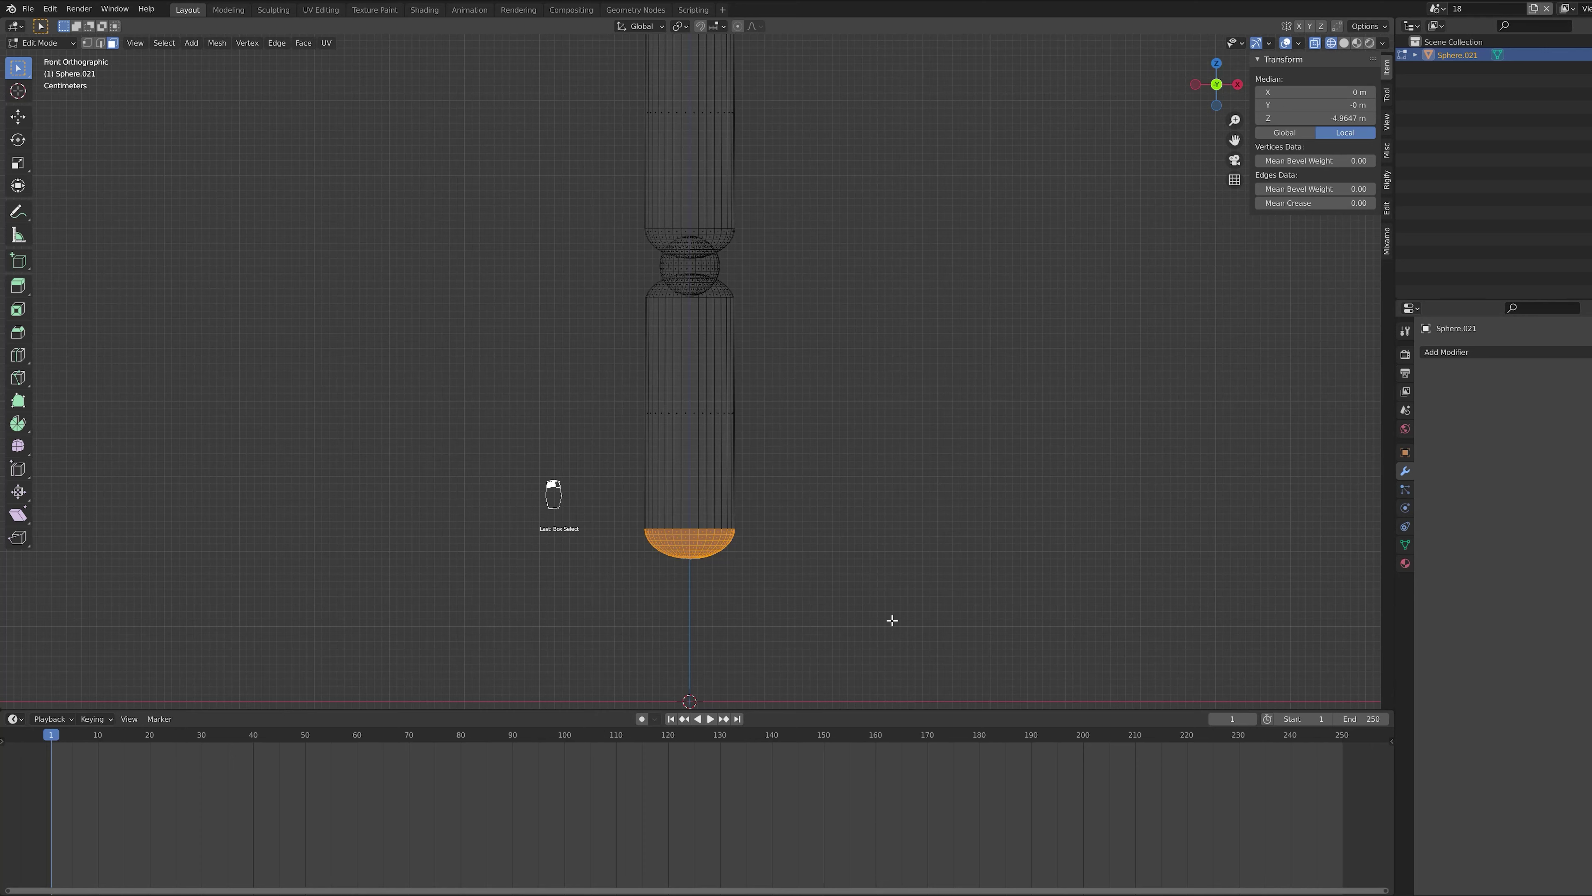
{"action": "type", "text": "gz0.25"}
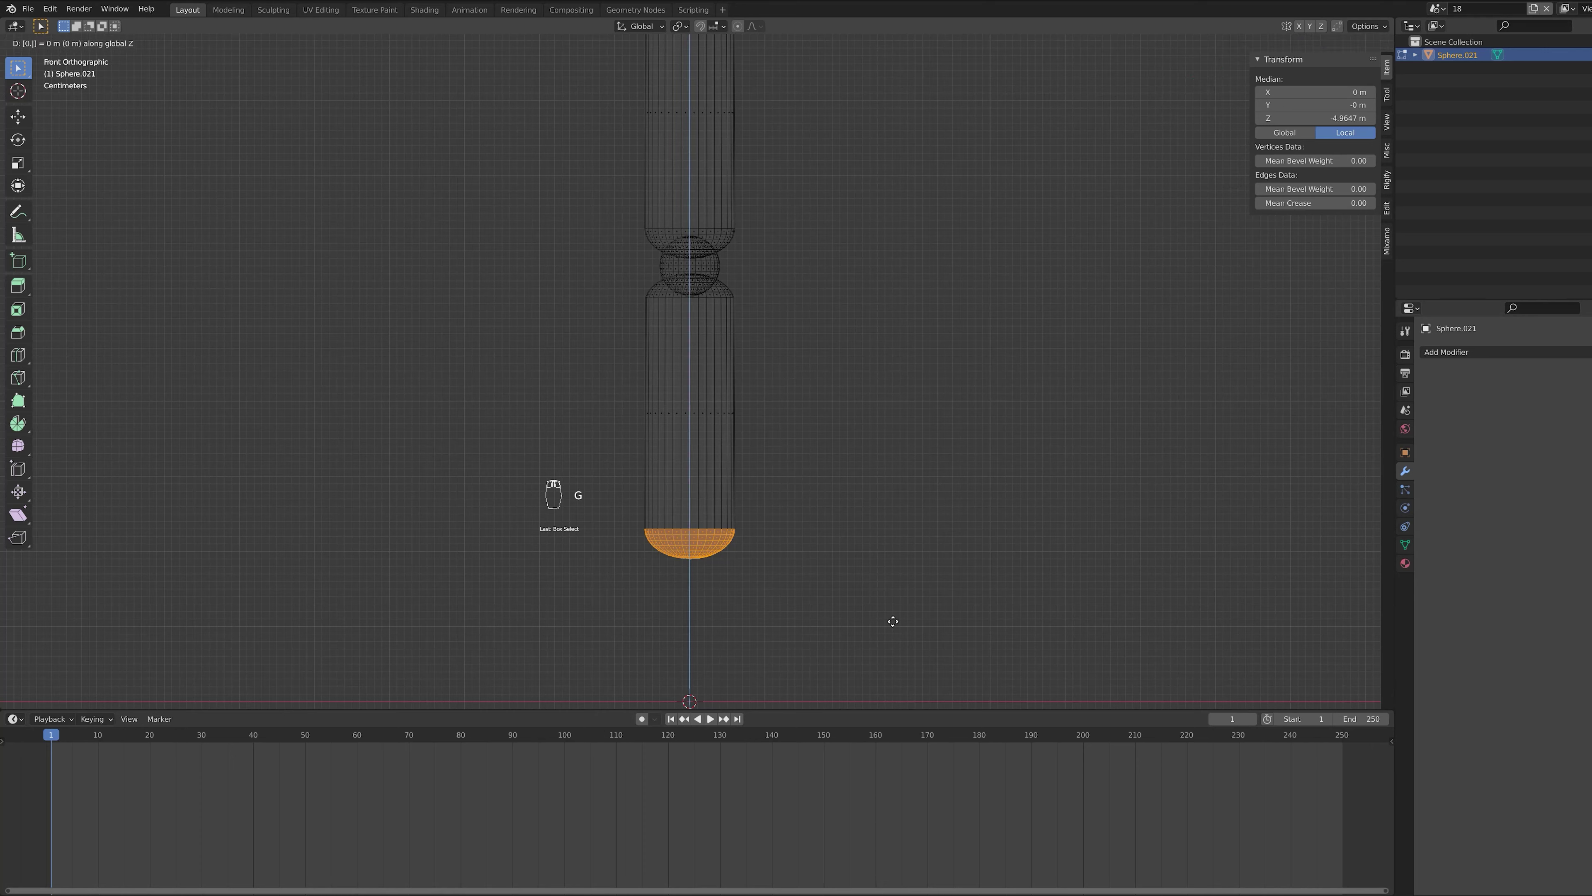
{"action": "key", "text": "Return"}
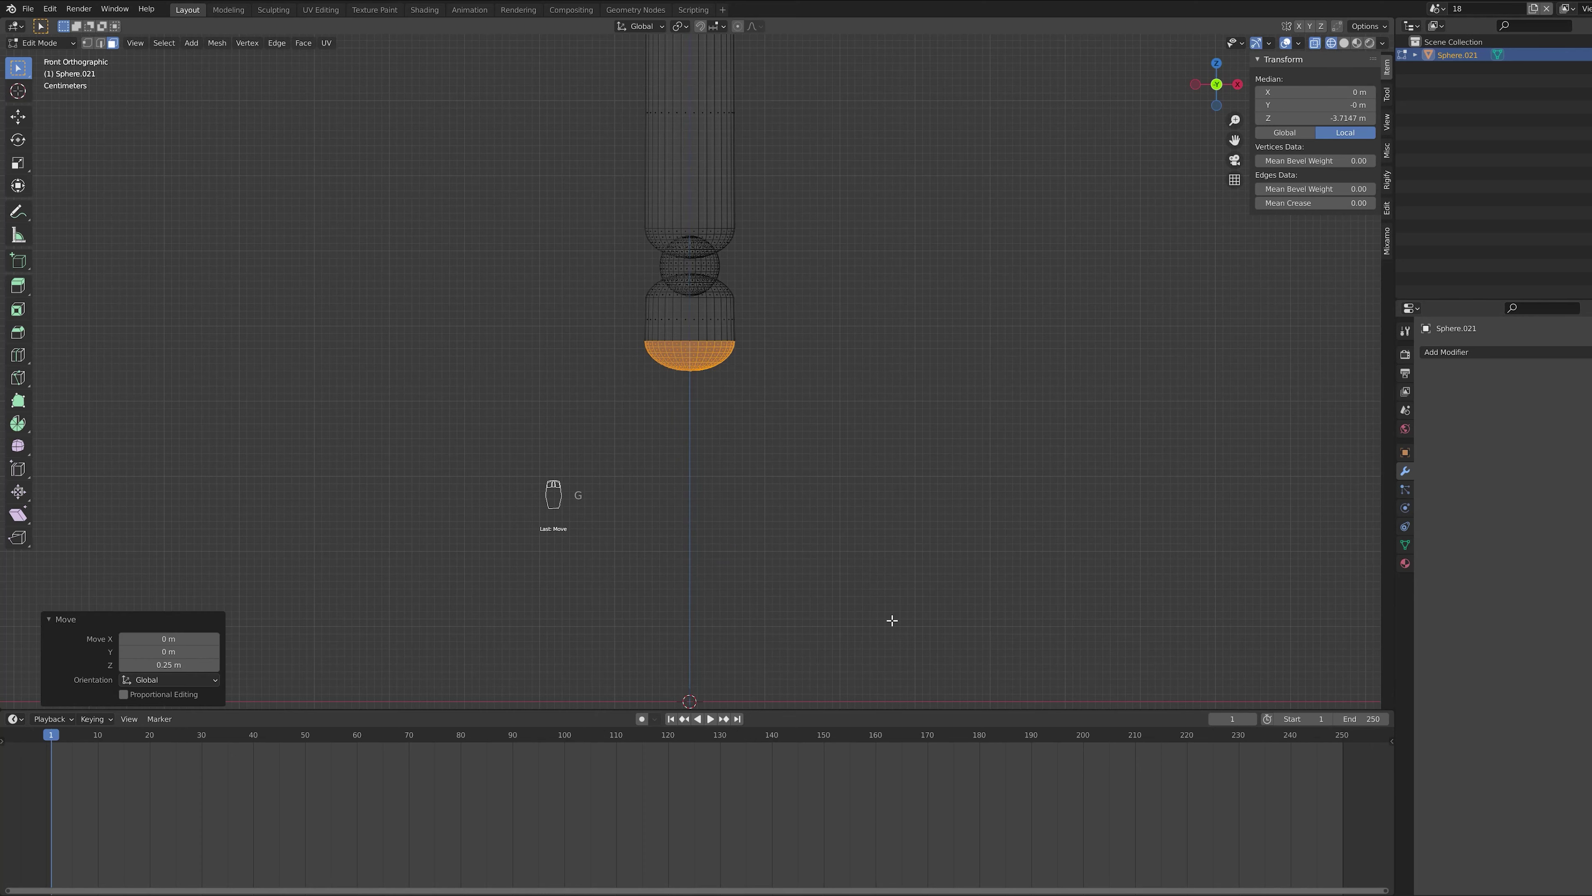
Step: Duplicate the whole waist sphere and move the copy -0.15 m along Z and 0.05 m along X to form a hip joint
{"action": "left_click", "coordinate": [709, 269]}
{"action": "key", "text": "ctrl+l"}
{"action": "key", "text": "shift+d"}
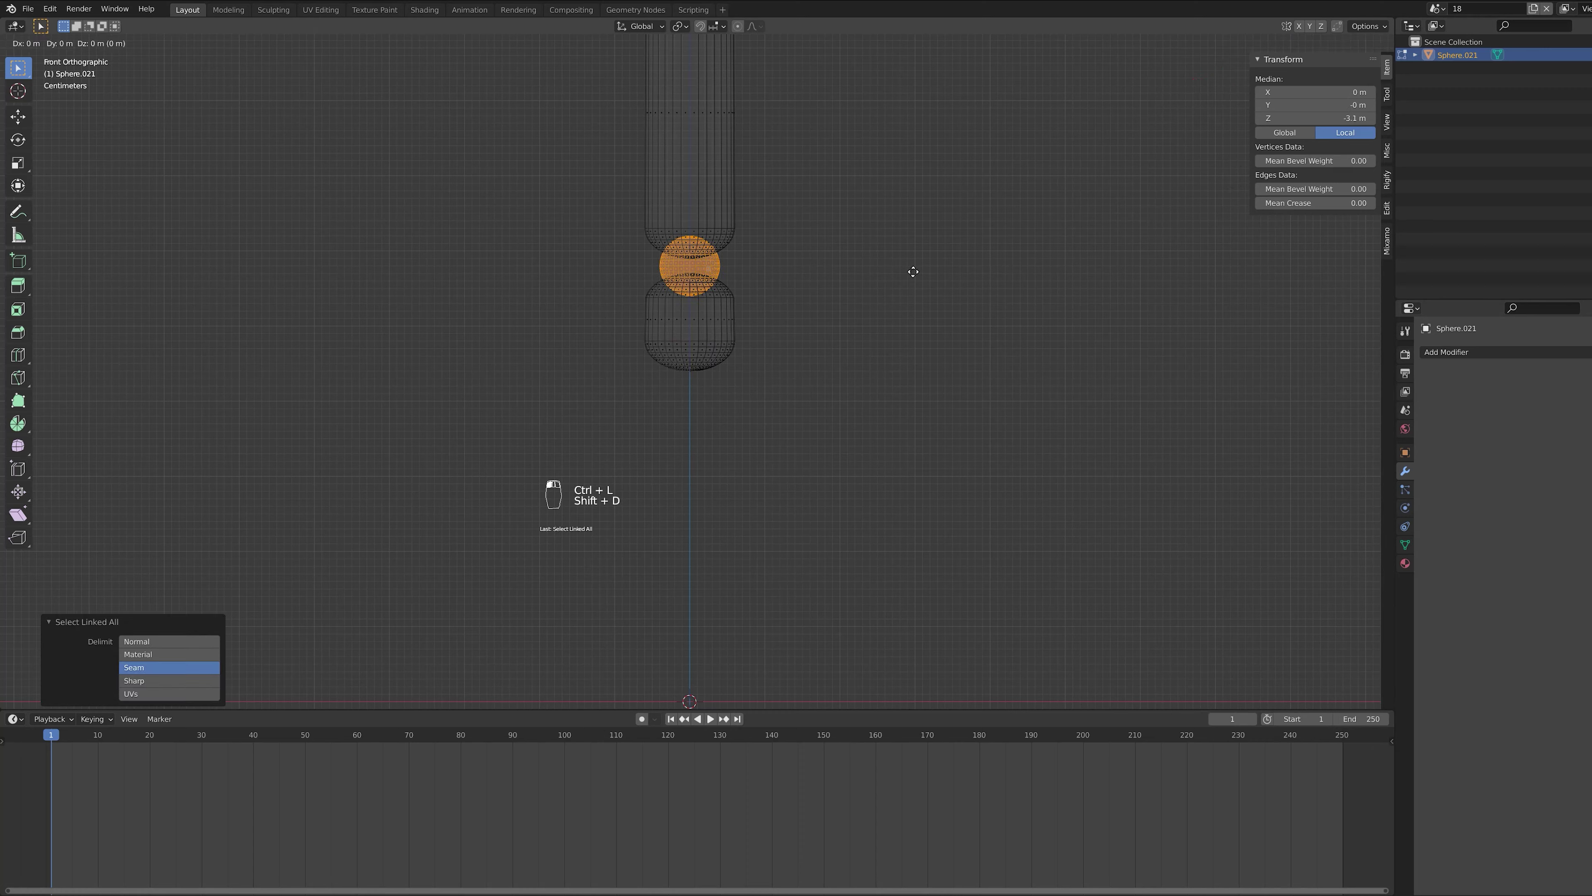
{"action": "left_click", "coordinate": [912, 271]}
{"action": "key", "text": "g"}
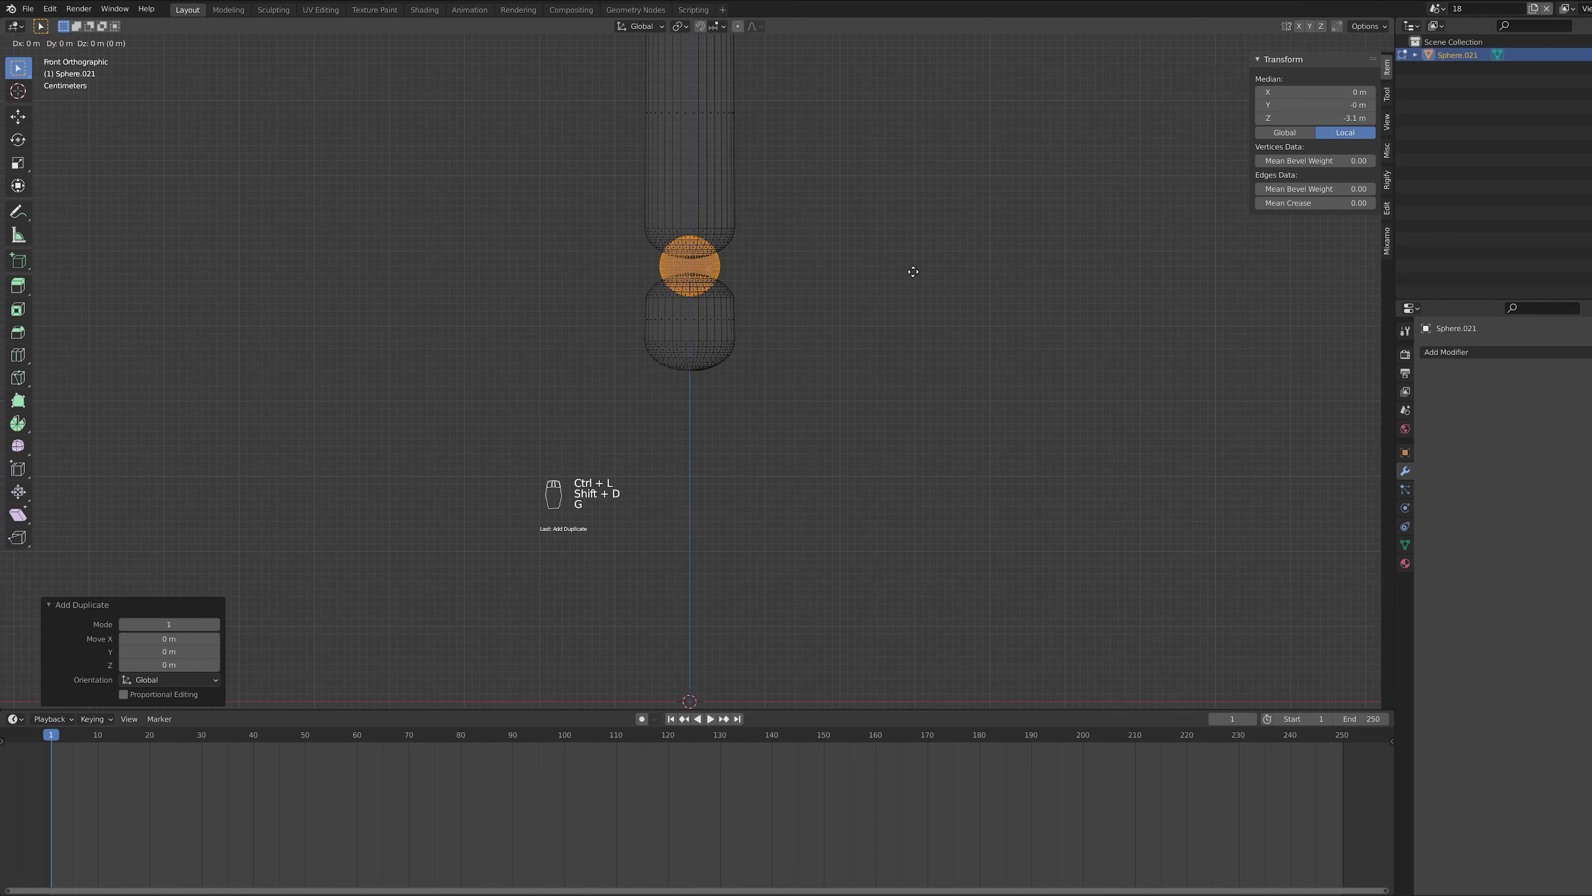
{"action": "type", "text": "z-0.15"}
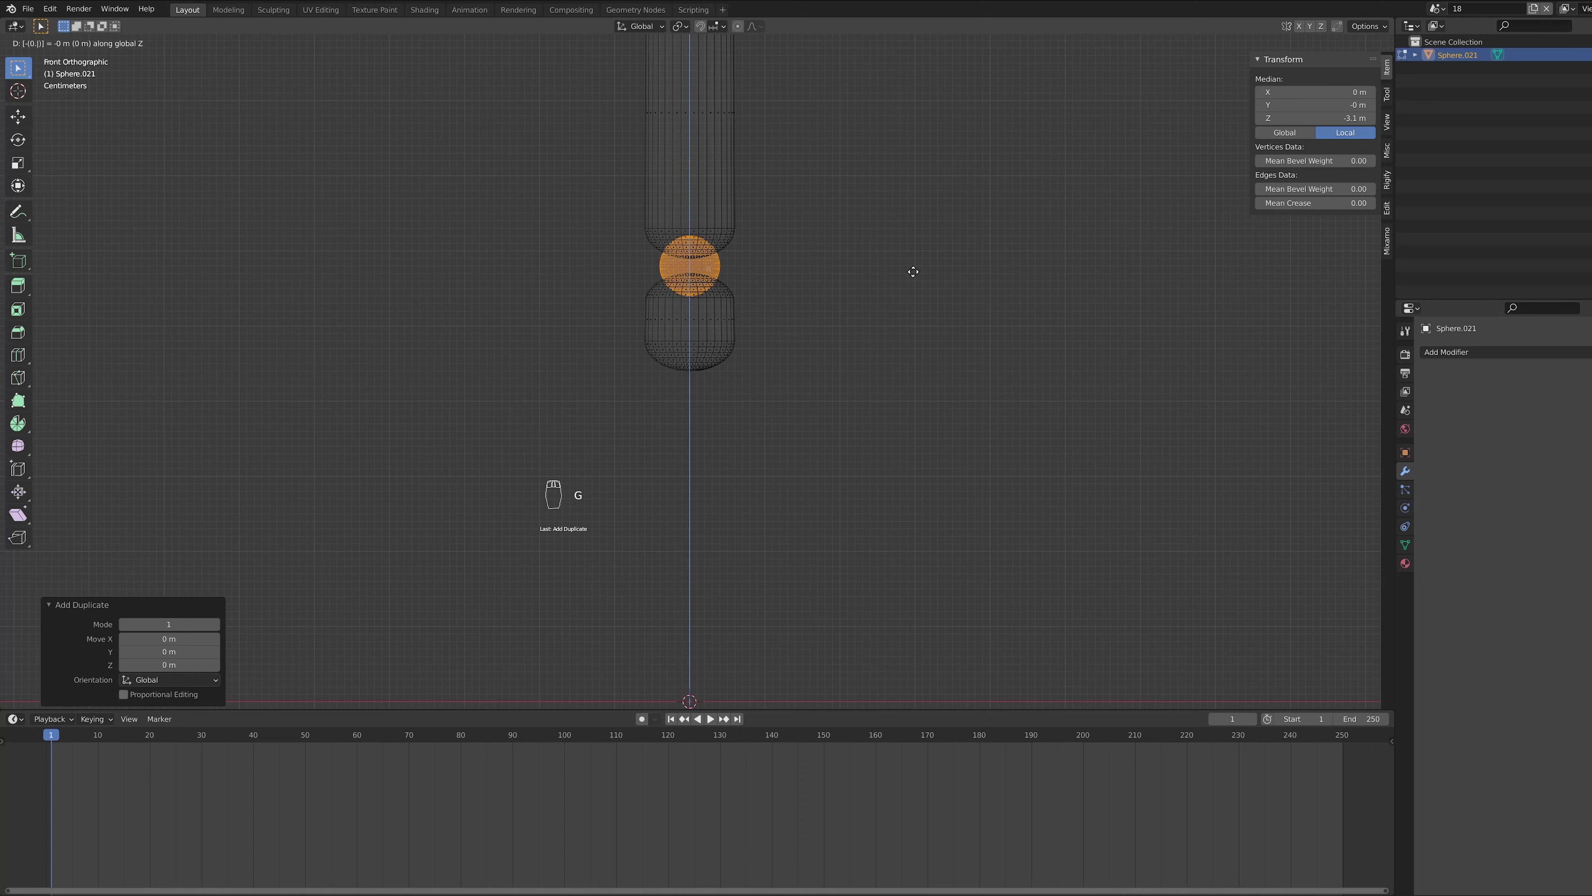
{"action": "key", "text": "Return"}
{"action": "type", "text": "gx0.05"}
{"action": "key", "text": "Return"}
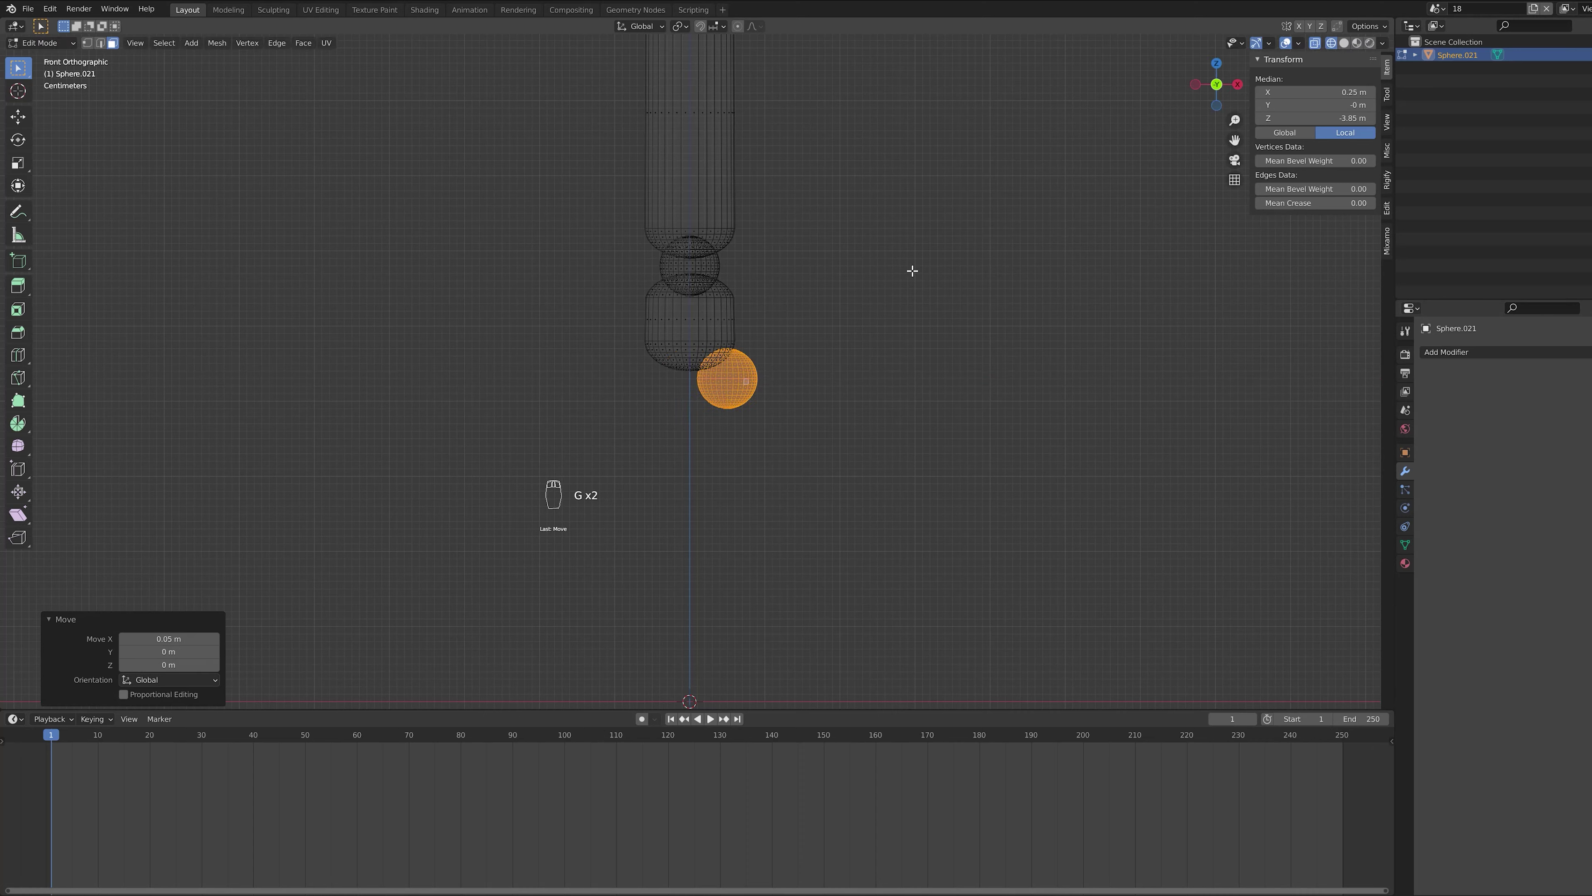
Step: Select the whole torso capsule, duplicate it in place and scale the copy to 0.6
{"action": "left_click", "coordinate": [687, 191]}
{"action": "left_click_drag", "start_coordinate": [697, 91], "coordinate": [757, 153]}
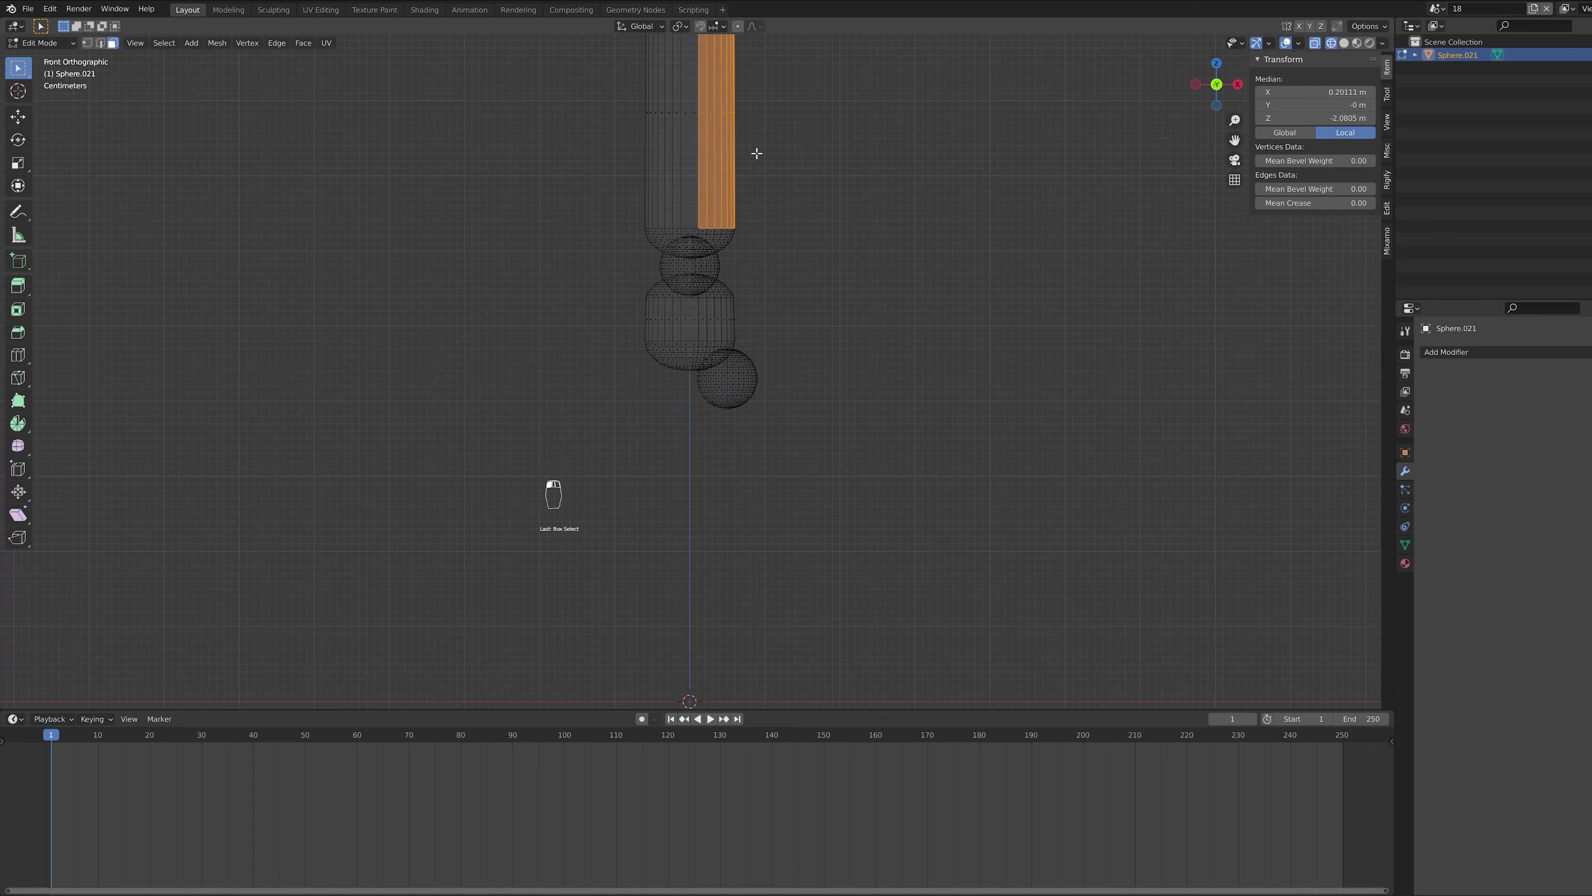
{"action": "key", "text": "ctrl+l"}
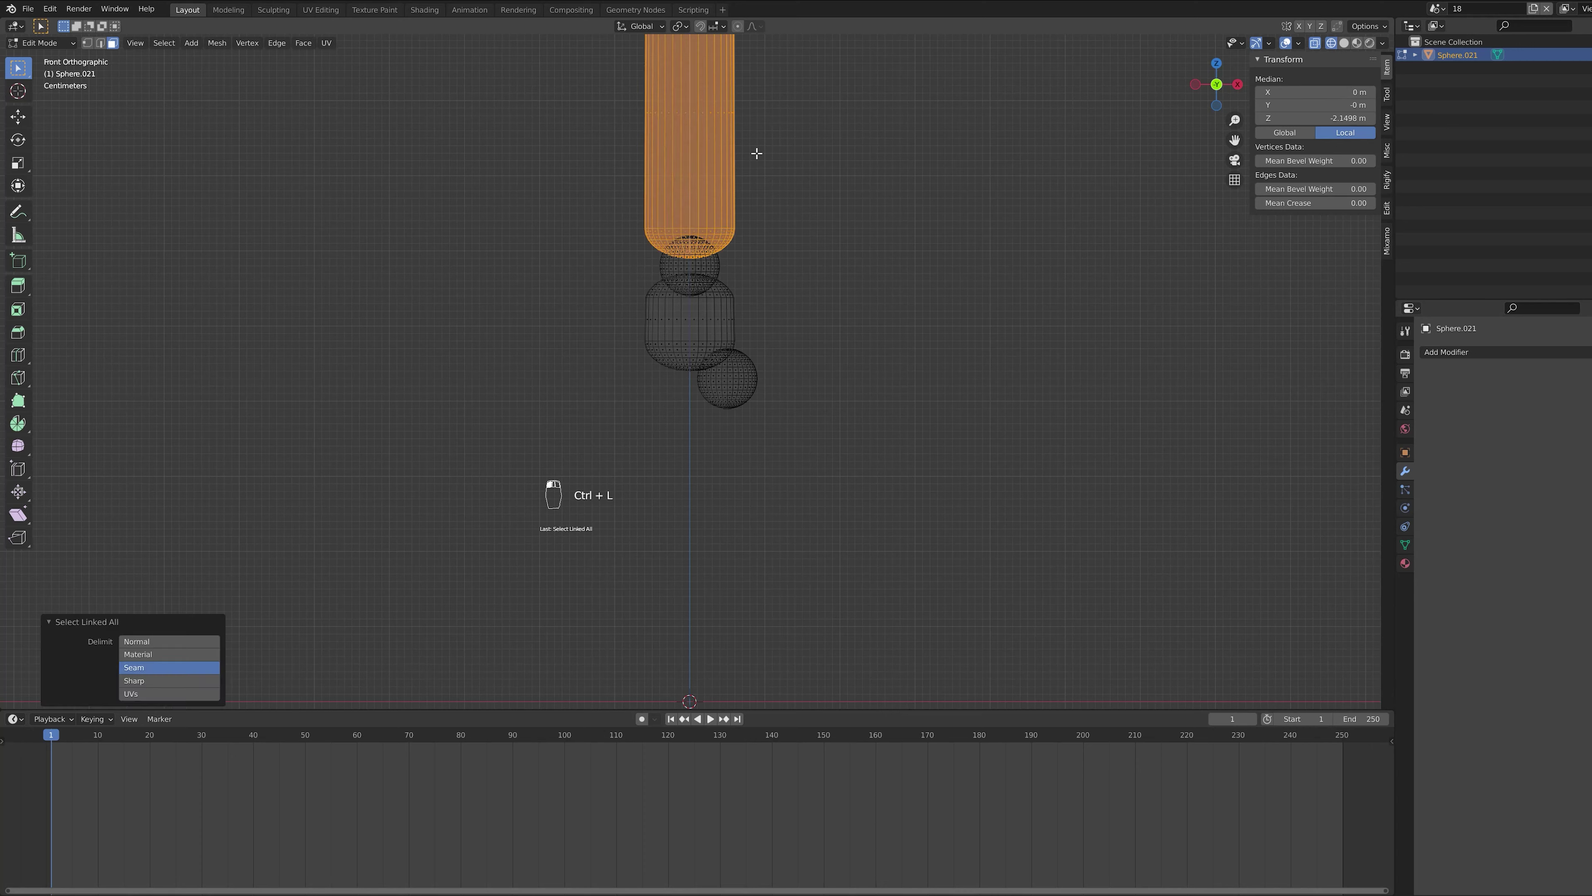
{"action": "key", "text": "shift+d"}
{"action": "right_click", "coordinate": [757, 153]}
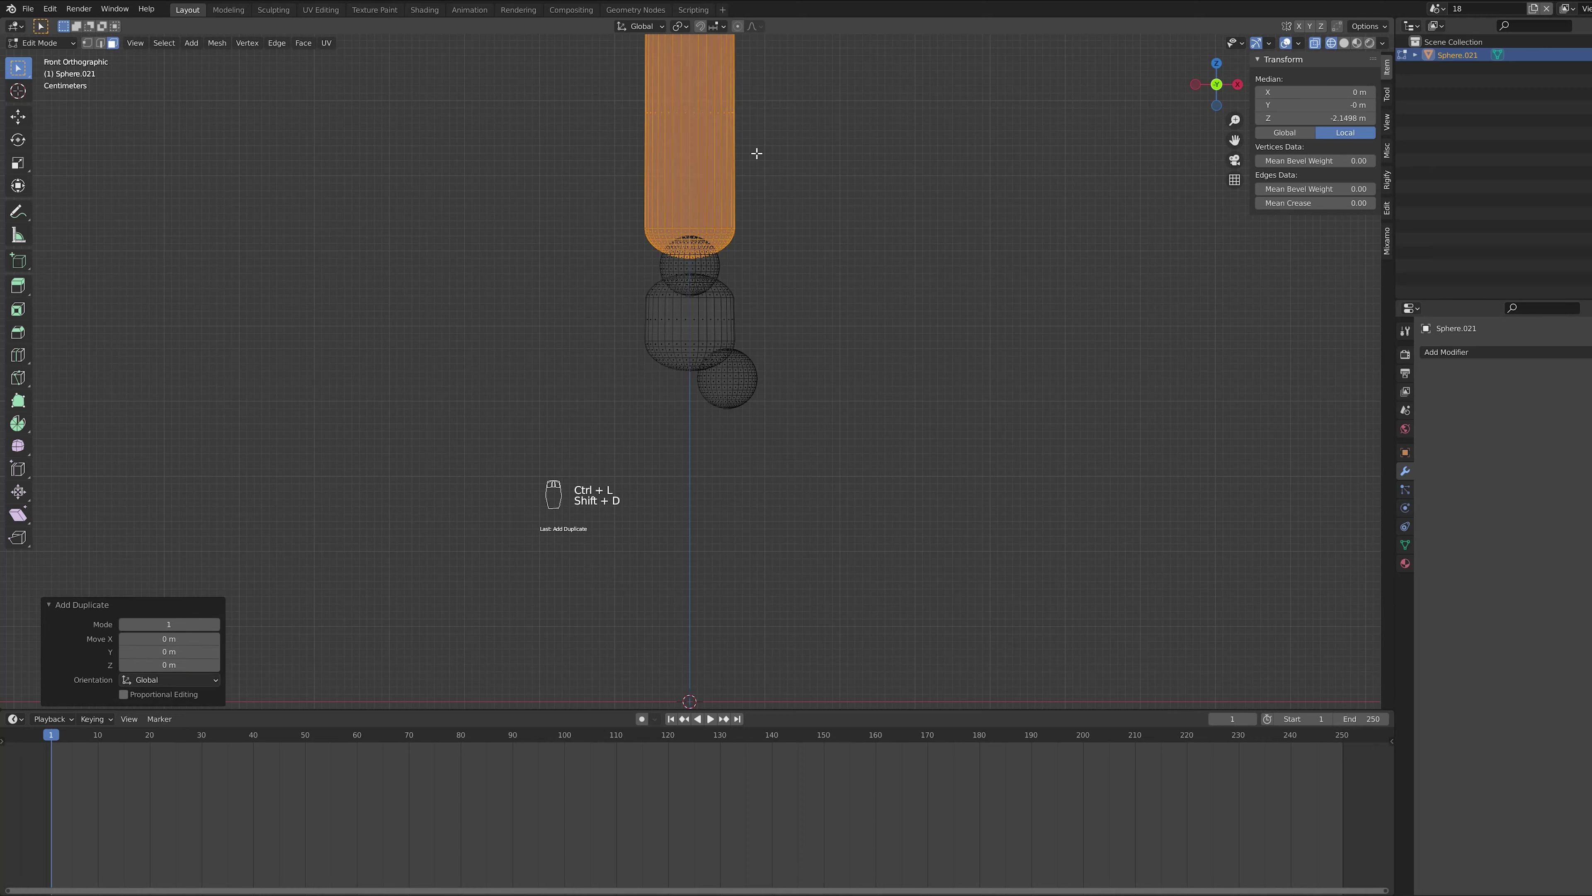
{"action": "key", "text": "s"}
{"action": "left_click", "coordinate": [757, 153]}
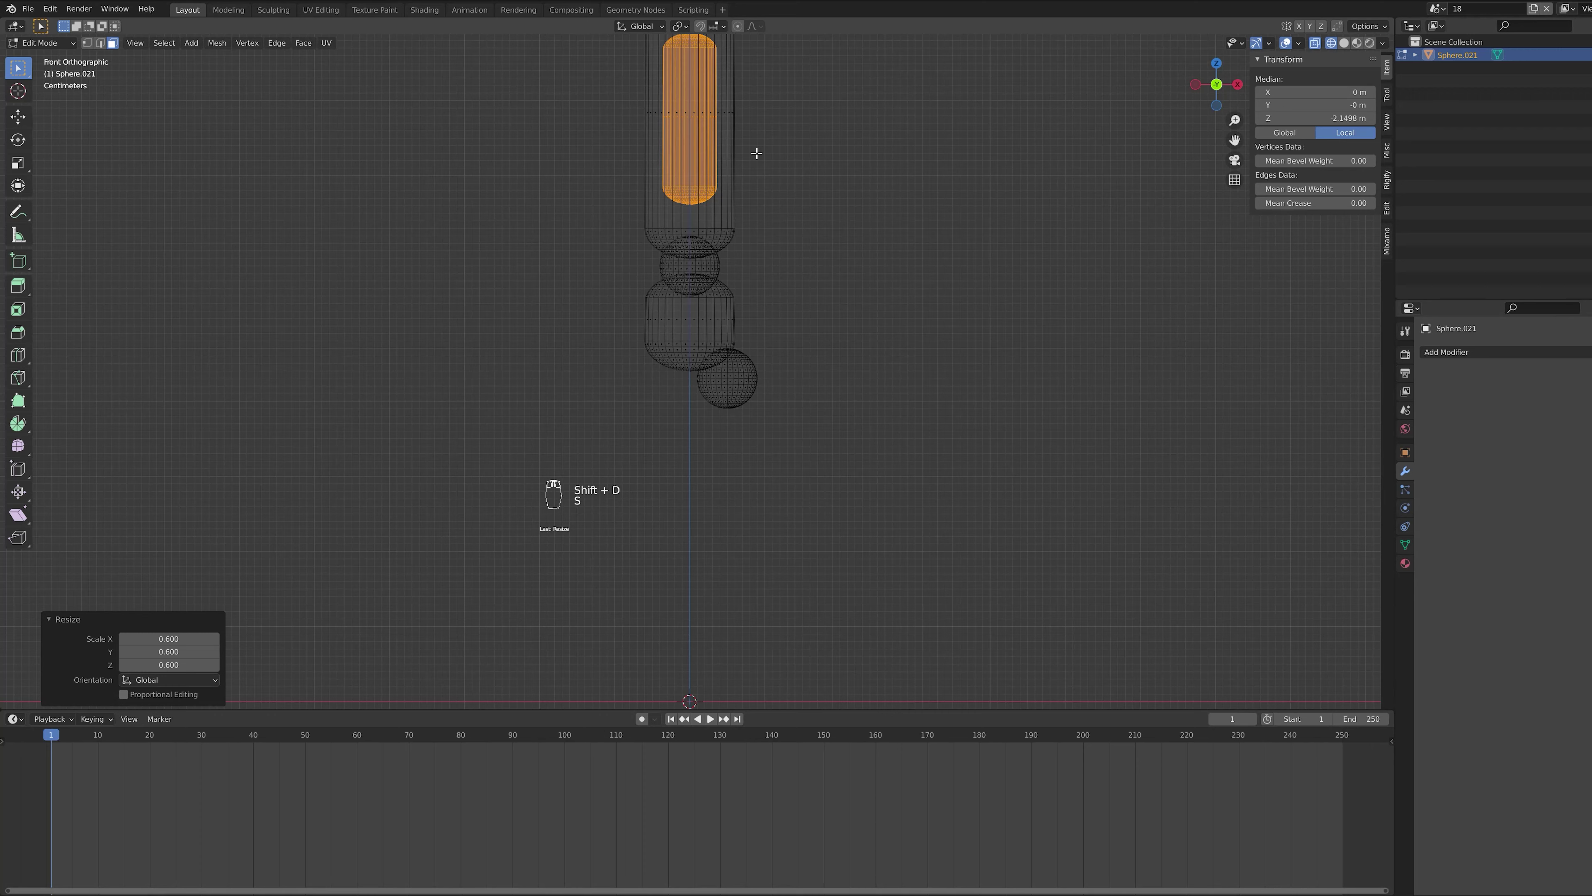
Step: Rotate the scaled capsule -15° about Y and move it -0.48 m along Z and 0.09 m along X to form the thigh
{"action": "type", "text": "r-15"}
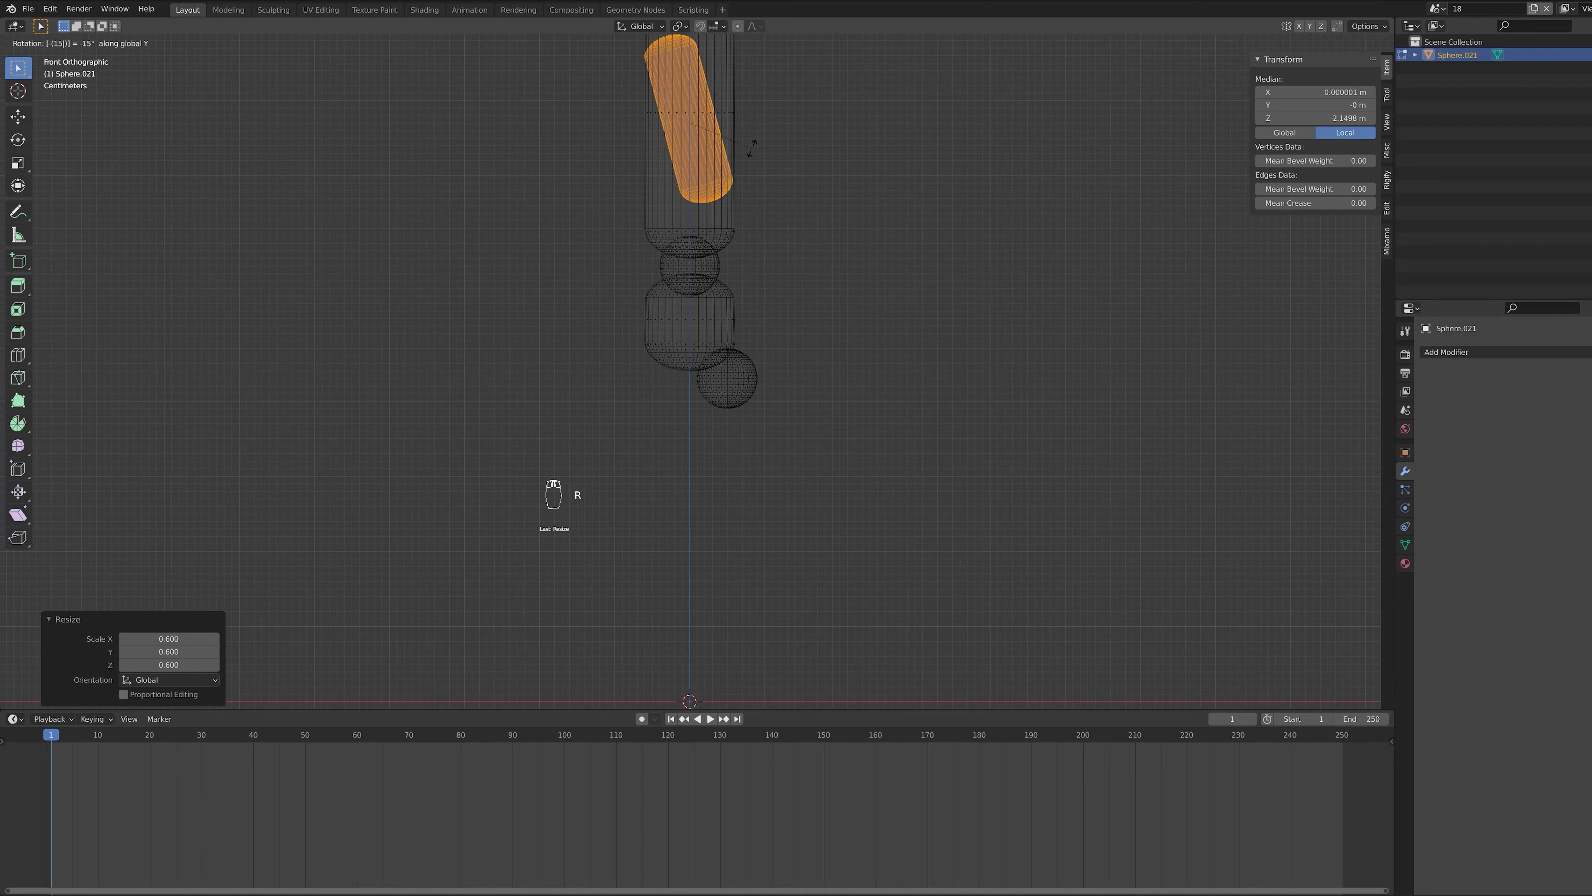
{"action": "left_click", "coordinate": [755, 151]}
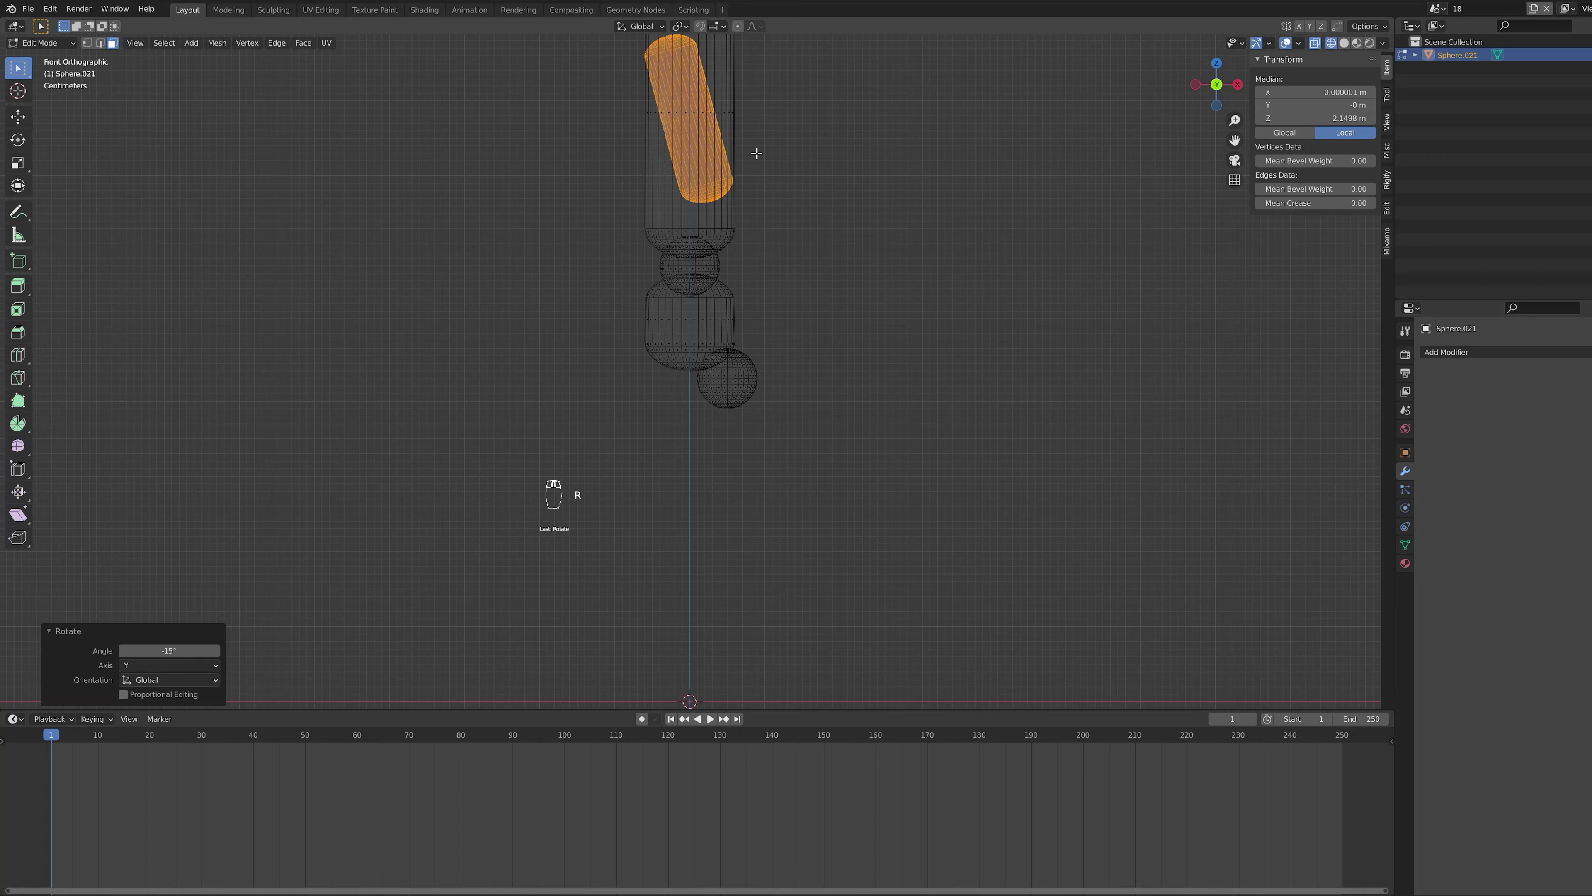
{"action": "type", "text": "gz-0.48"}
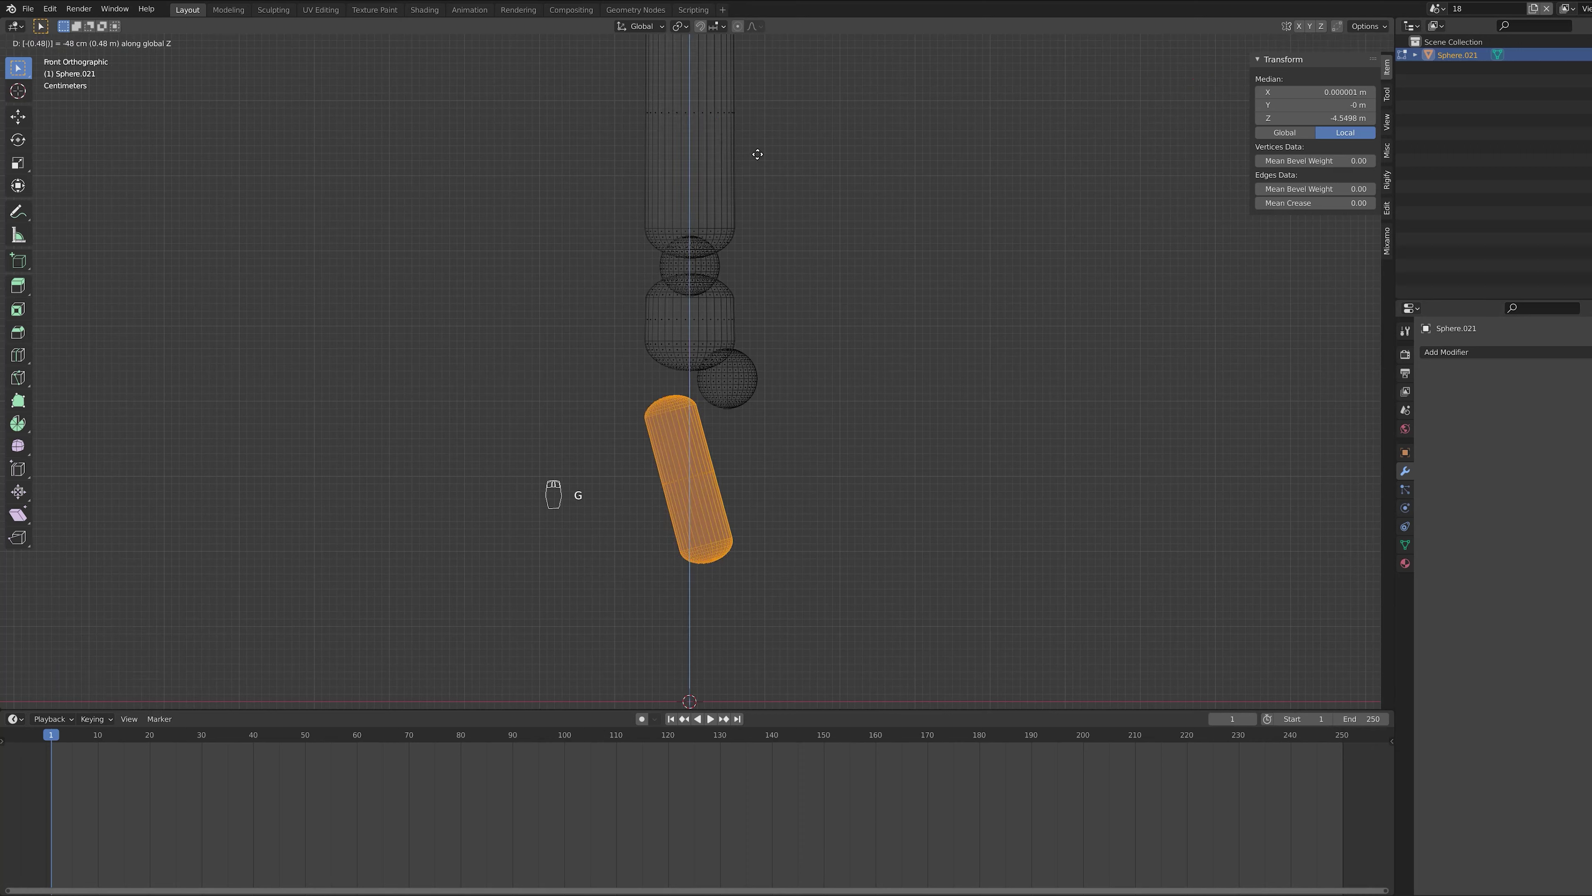
{"action": "left_click", "coordinate": [757, 154]}
{"action": "type", "text": "gx"}
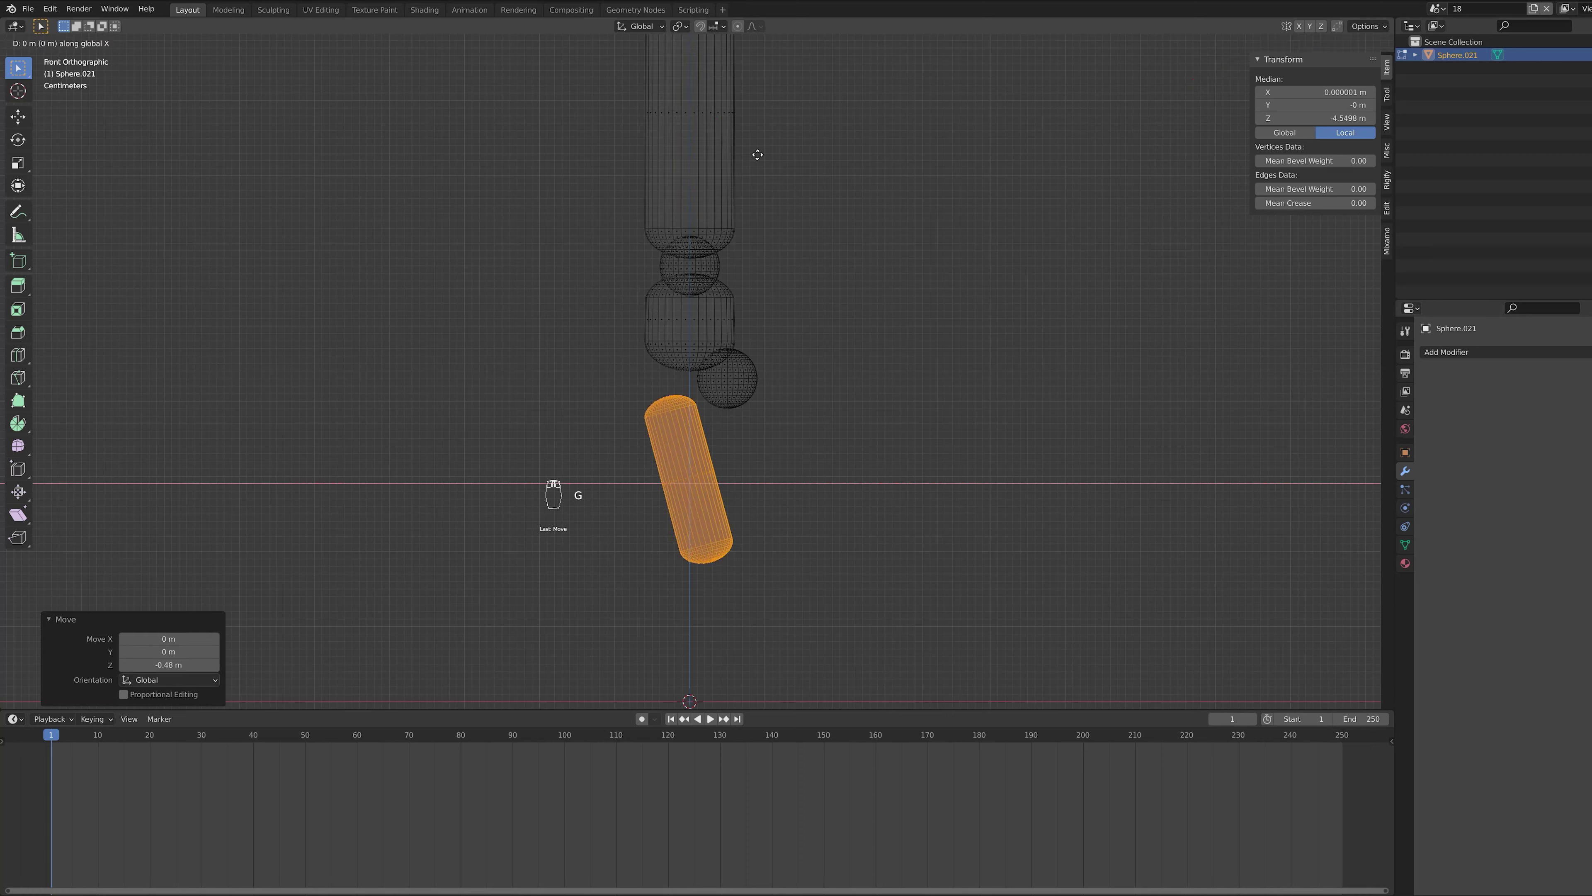
{"action": "type", "text": "0.09"}
{"action": "left_click", "coordinate": [757, 155]}
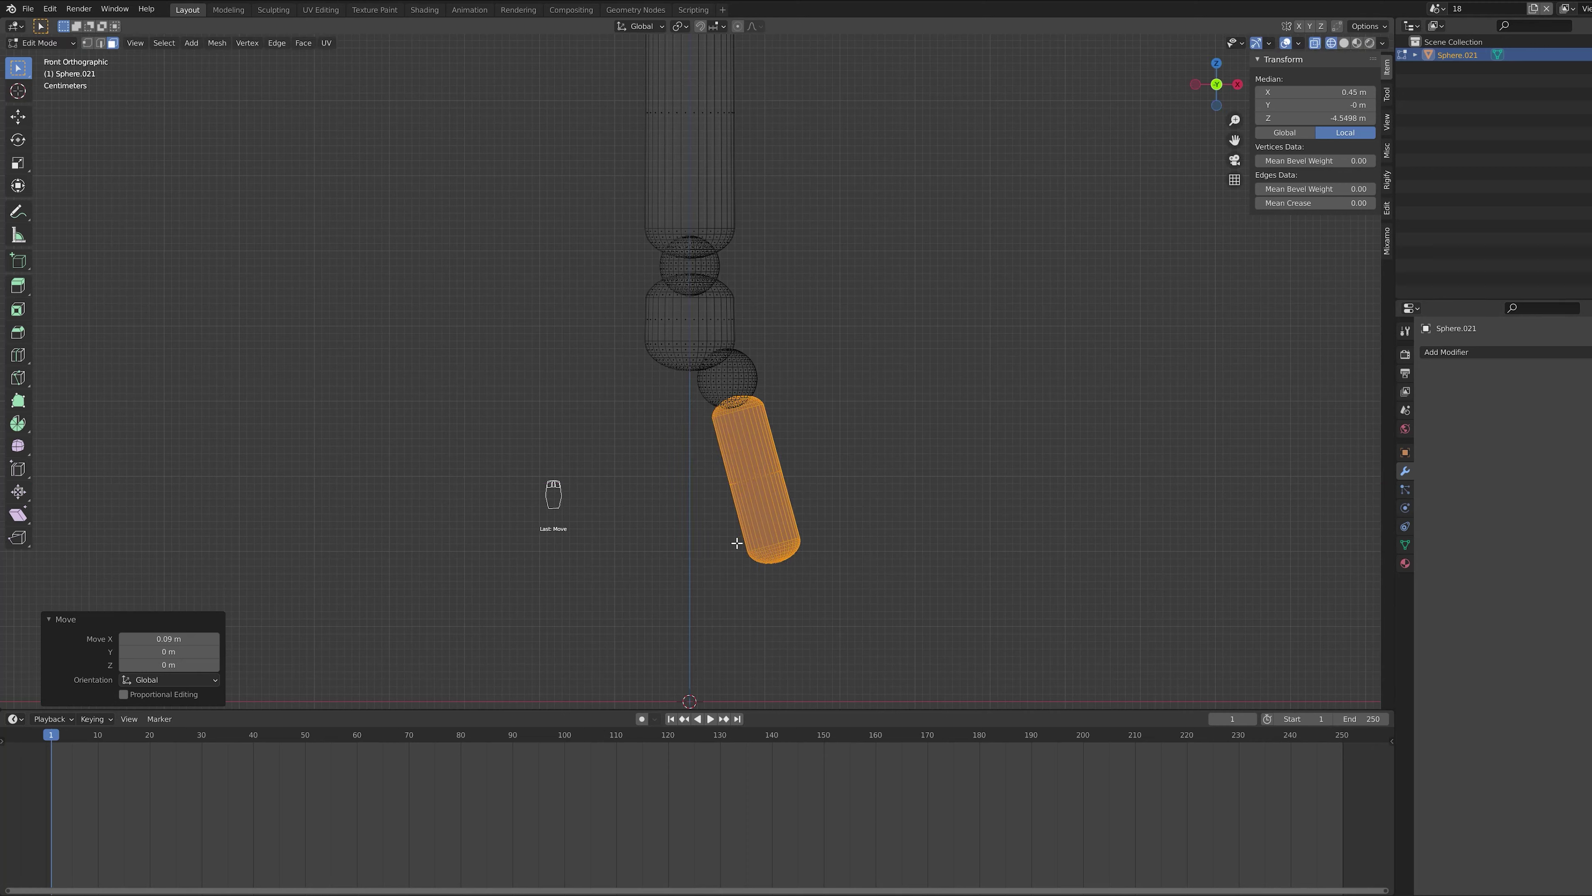
Step: Duplicate the whole hip joint sphere and move the copy -0.27 m along Z and 0.077 m along X to form the knee
{"action": "left_click", "coordinate": [738, 381]}
{"action": "key", "text": "ctrl+l"}
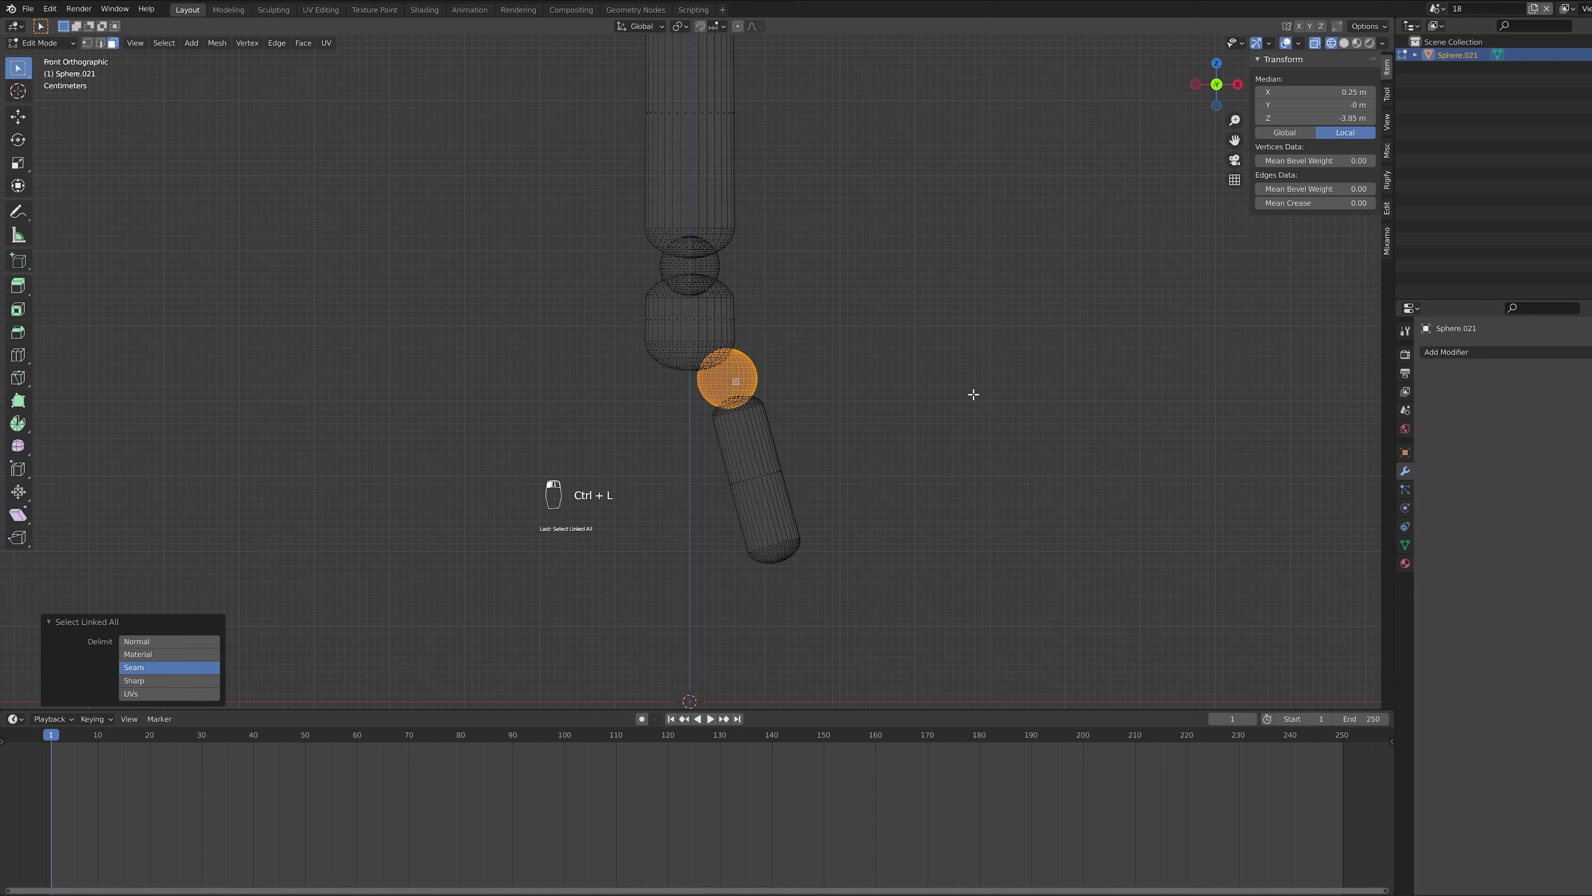
{"action": "key", "text": "shift+d"}
{"action": "right_click", "coordinate": [973, 393]}
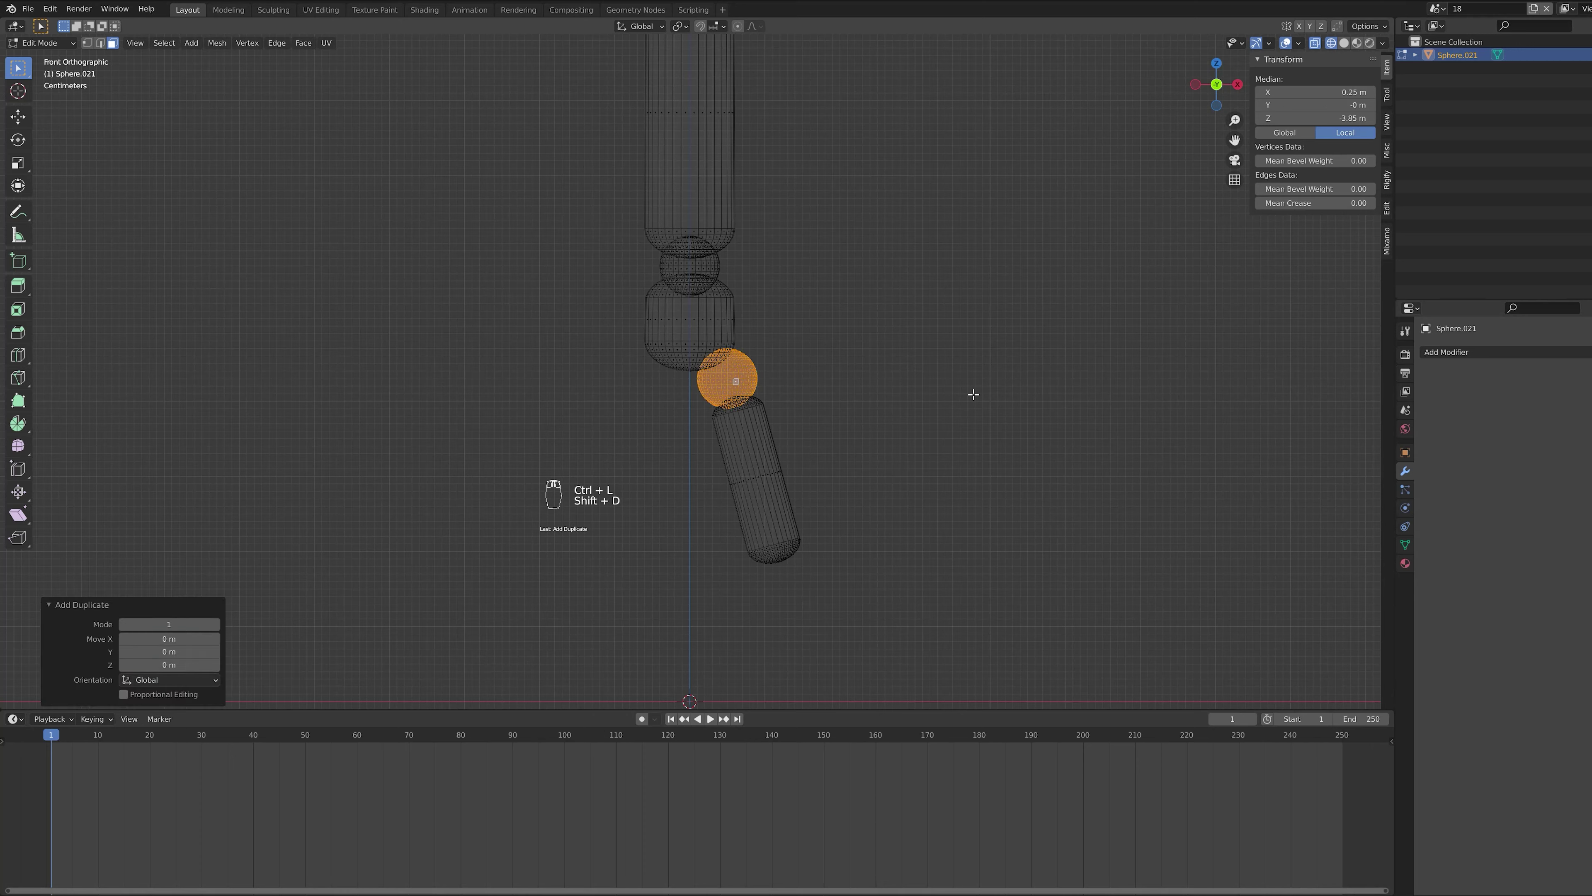
{"action": "type", "text": "gz-0.2"}
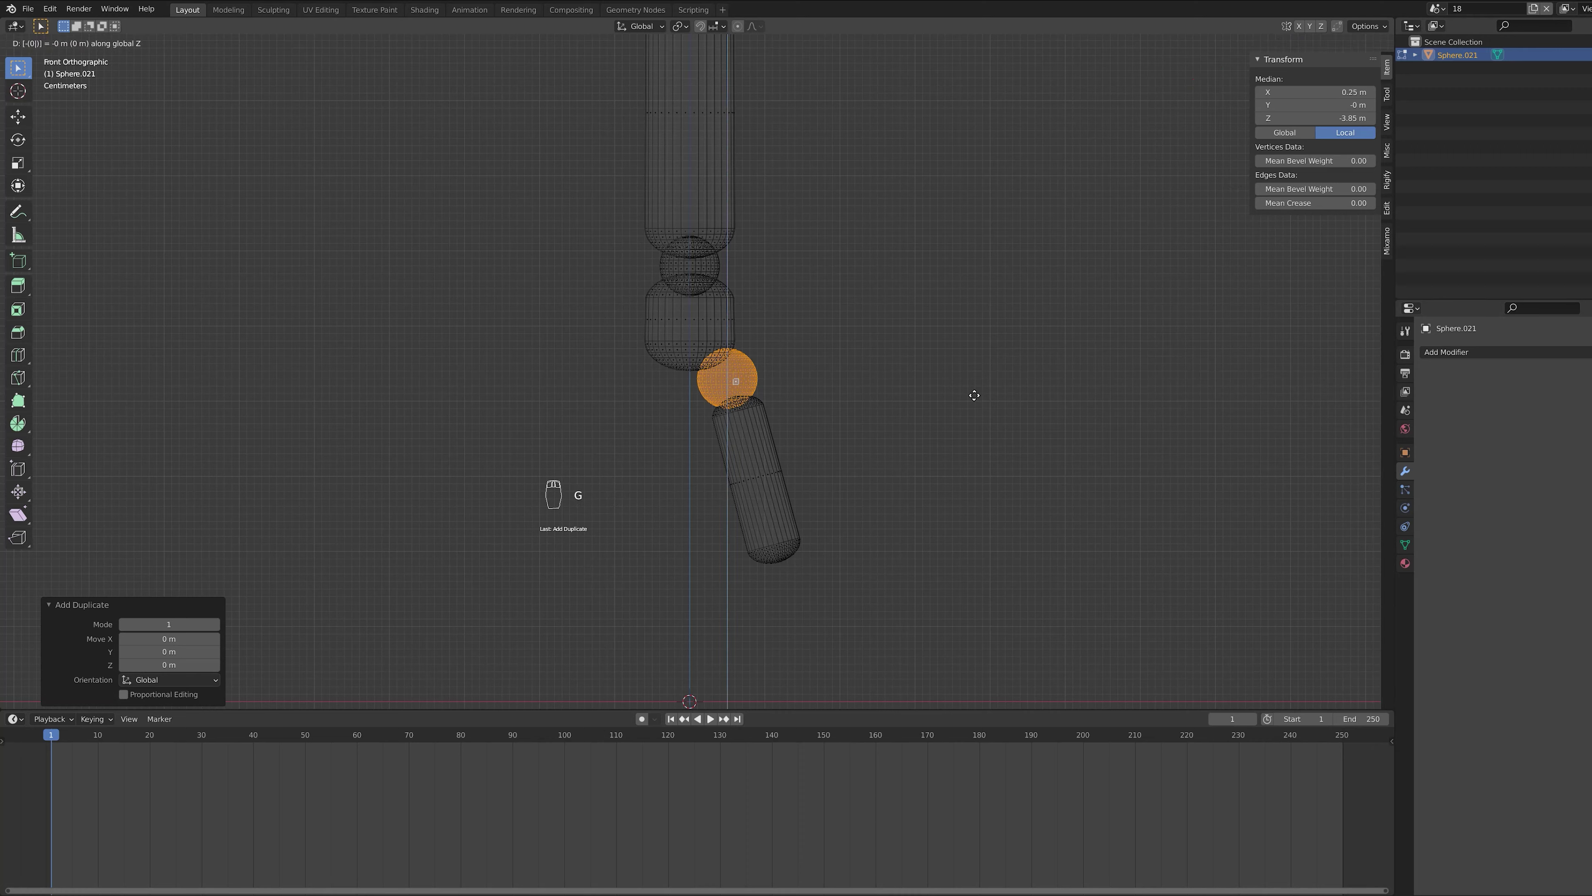
{"action": "type", "text": "7"}
{"action": "key", "text": "Return"}
{"action": "type", "text": "g"}
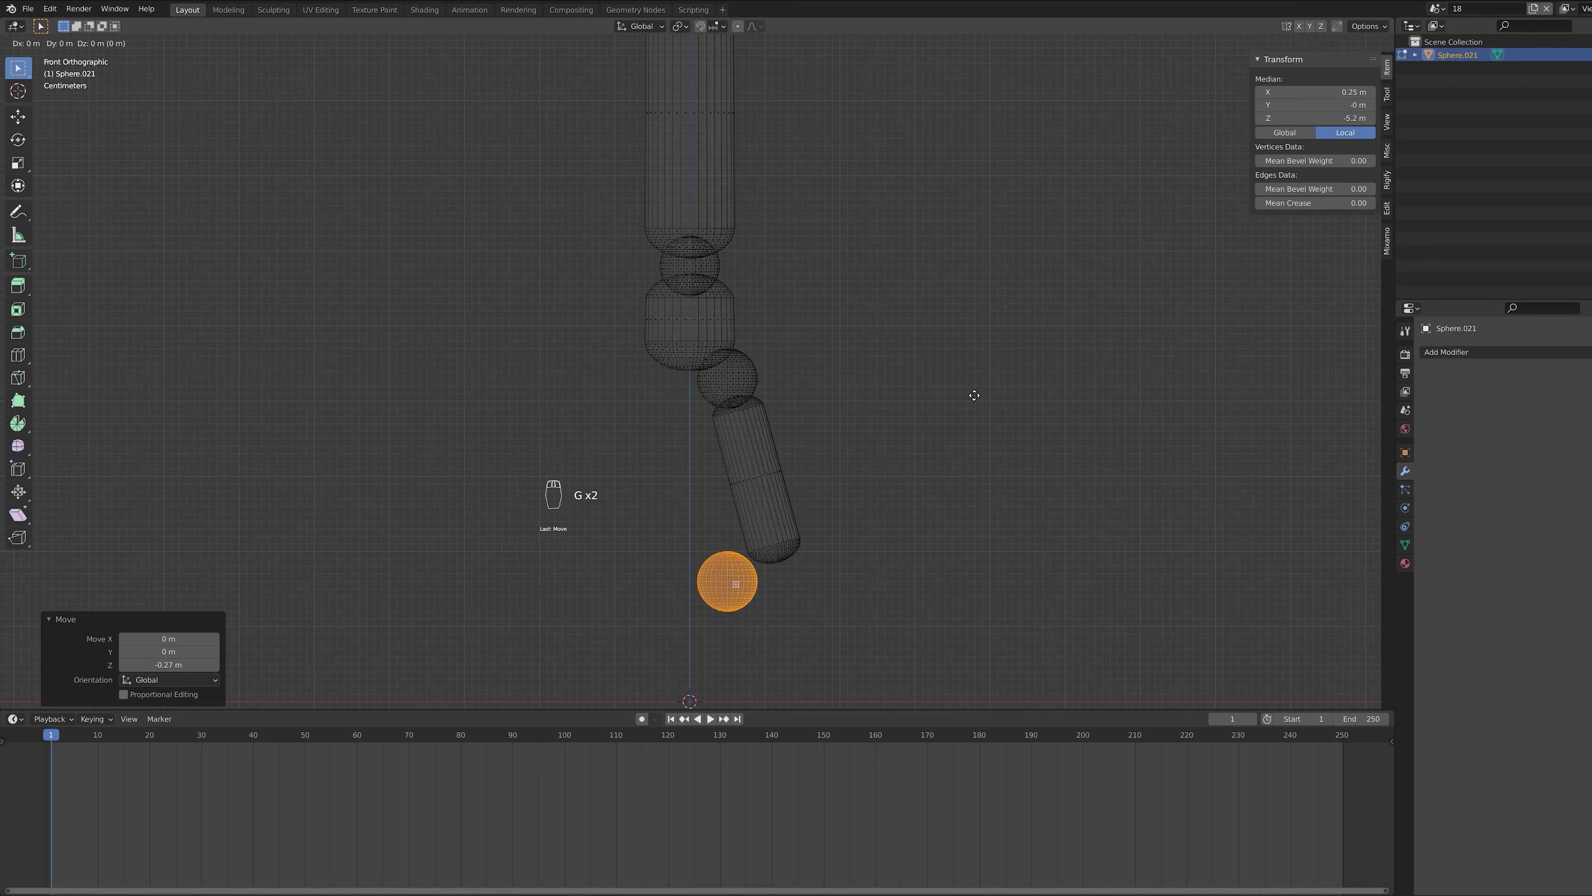
{"action": "type", "text": "x0.077"}
{"action": "key", "text": "Return"}
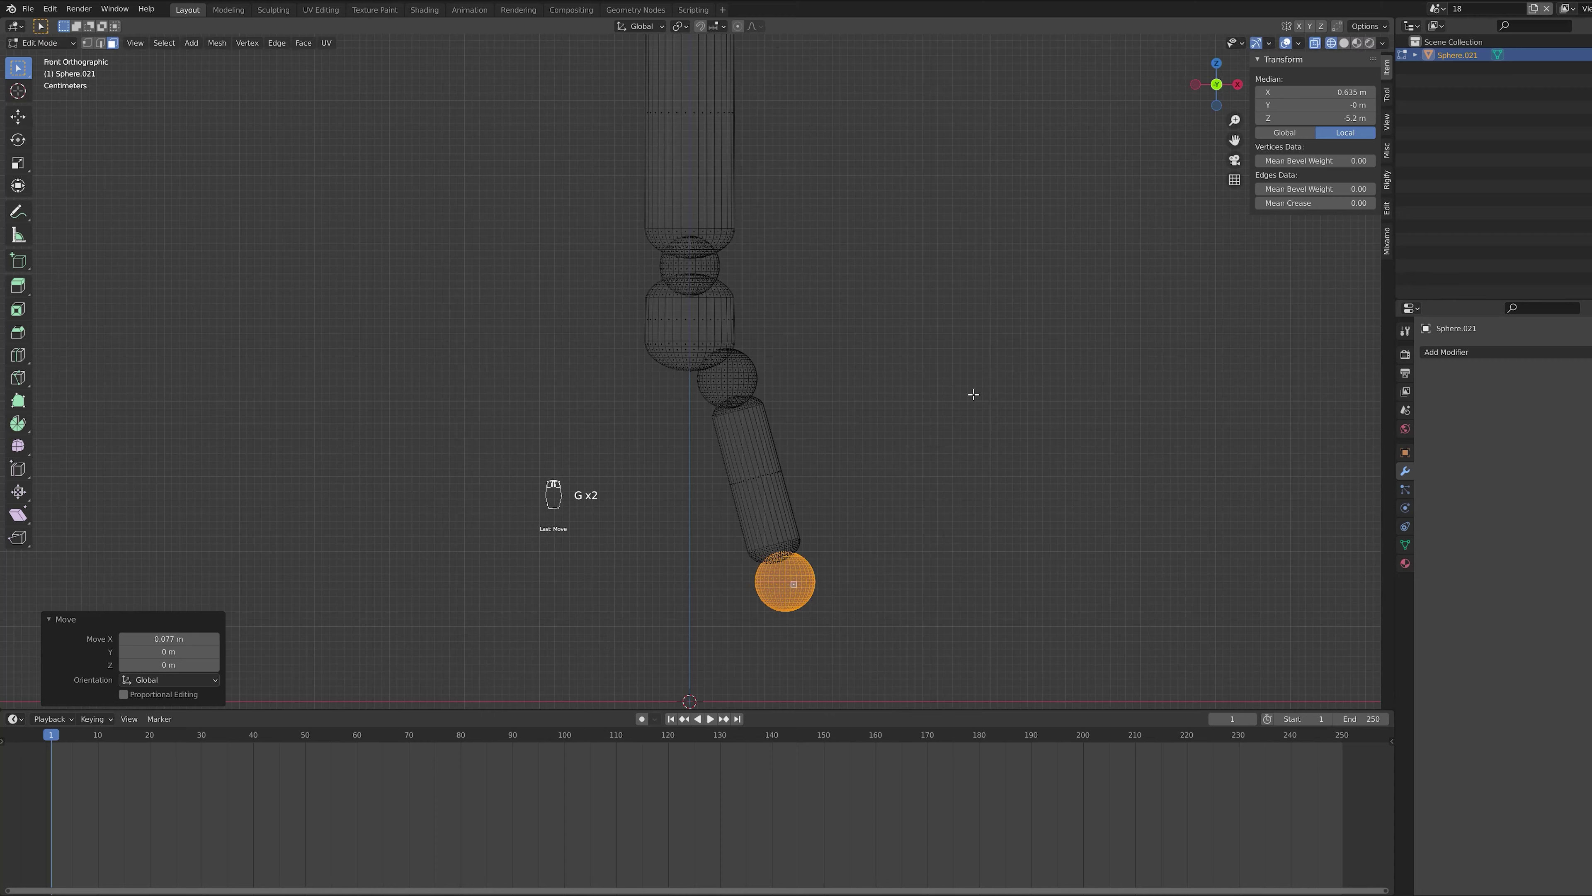
Step: Duplicate the whole thigh capsule and move the copy -0.27 m along Z and 0.06 m along X, under the knee sphere, as the shin
{"action": "middle_click_drag", "start_coordinate": [935, 449], "coordinate": [939, 328], "text": "shift"}
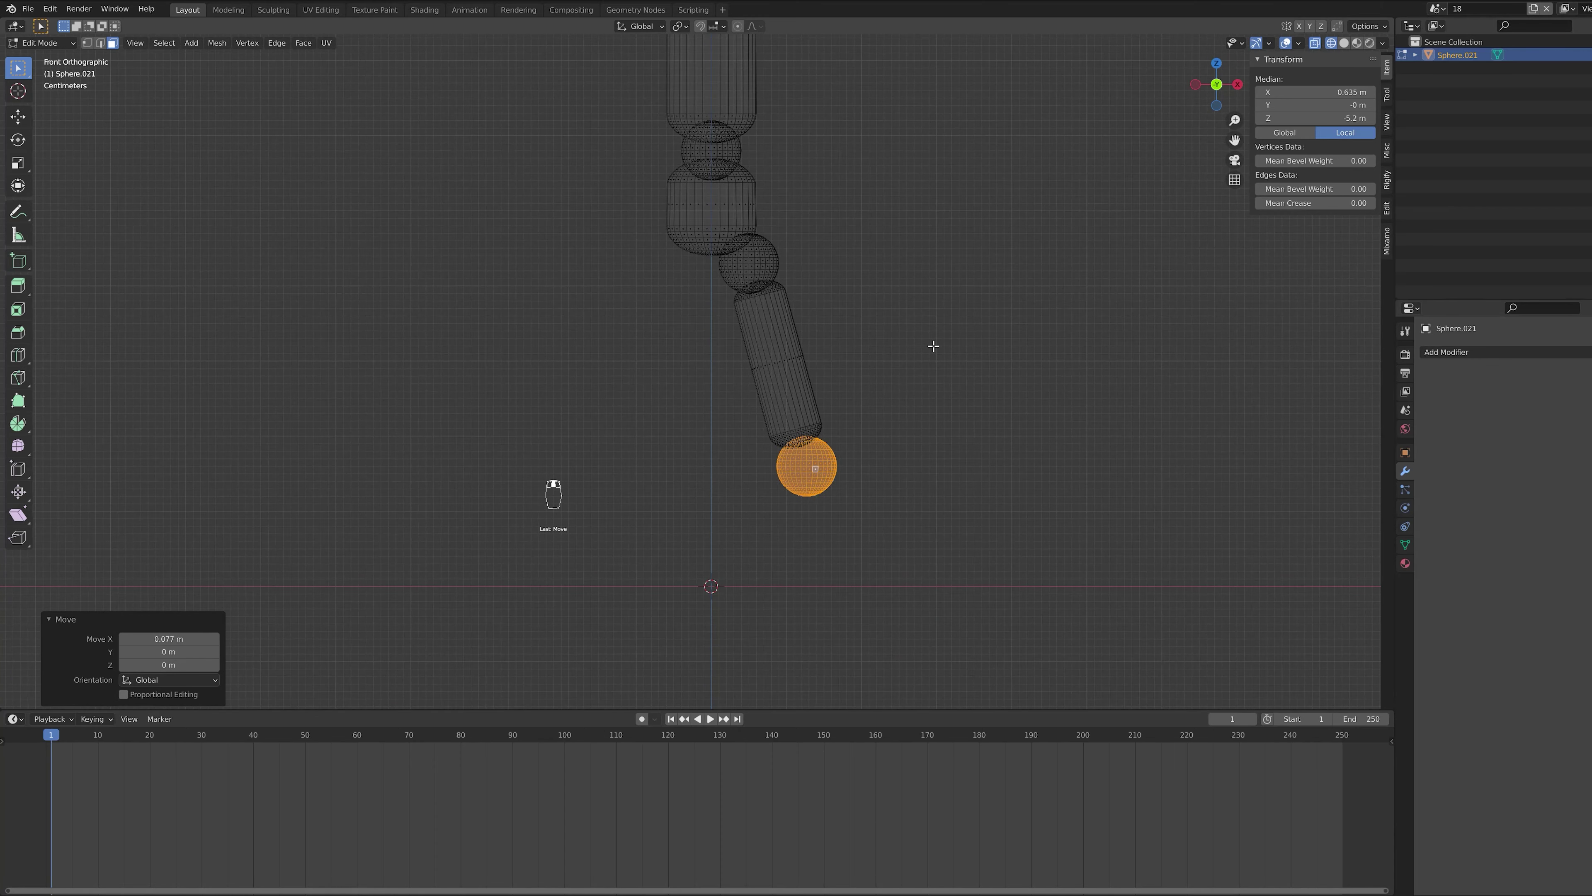
{"action": "left_click", "coordinate": [815, 348]}
{"action": "key", "text": "ctrl+l"}
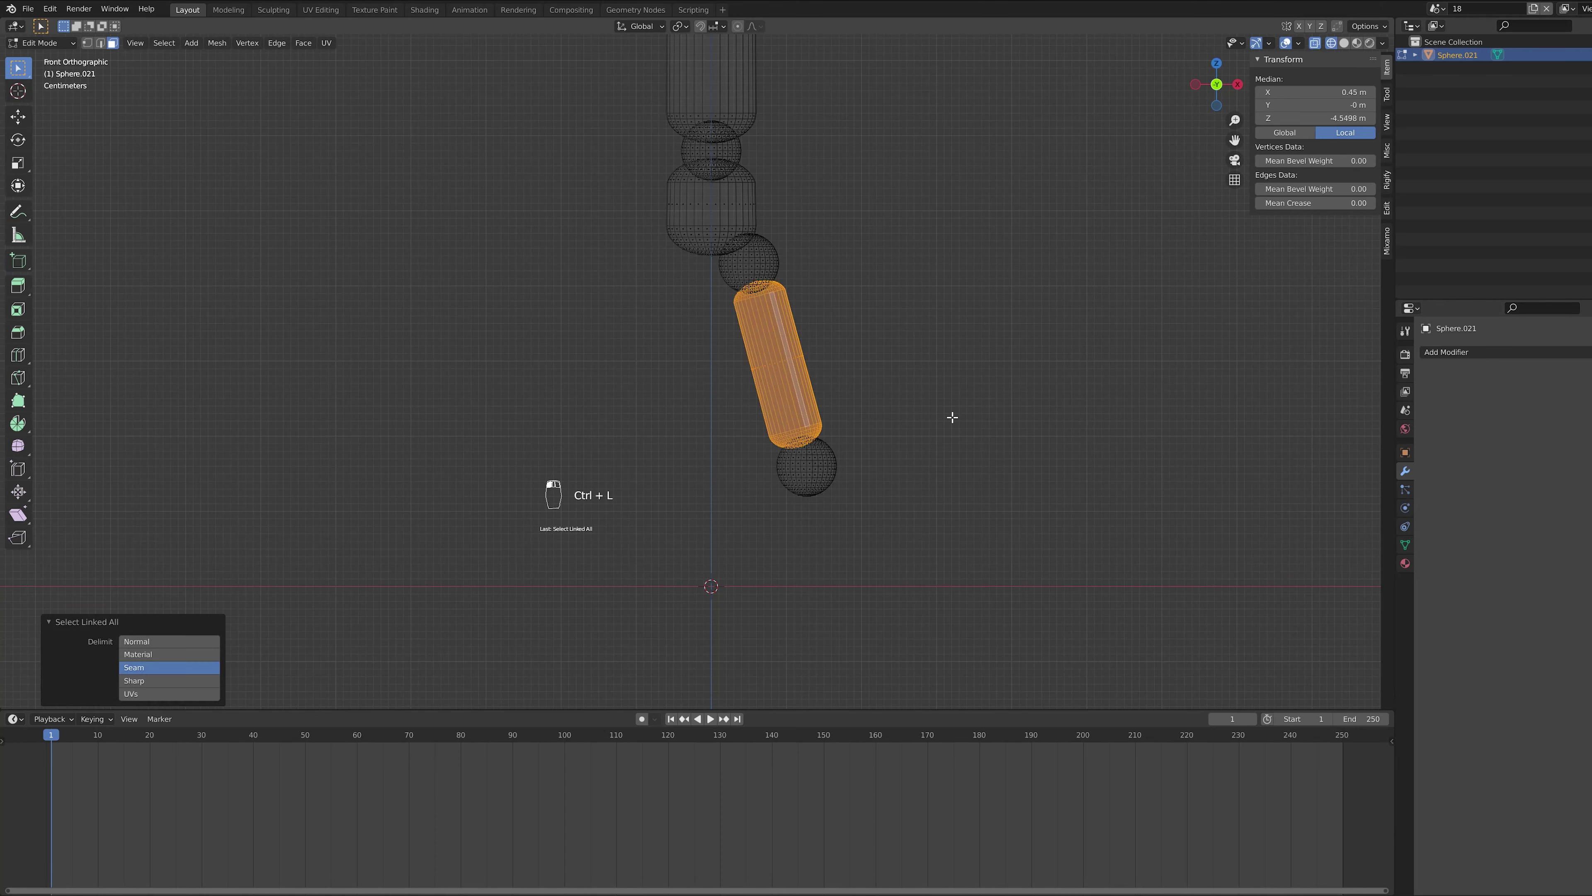
{"action": "key", "text": "shift+d"}
{"action": "right_click", "coordinate": [953, 418]}
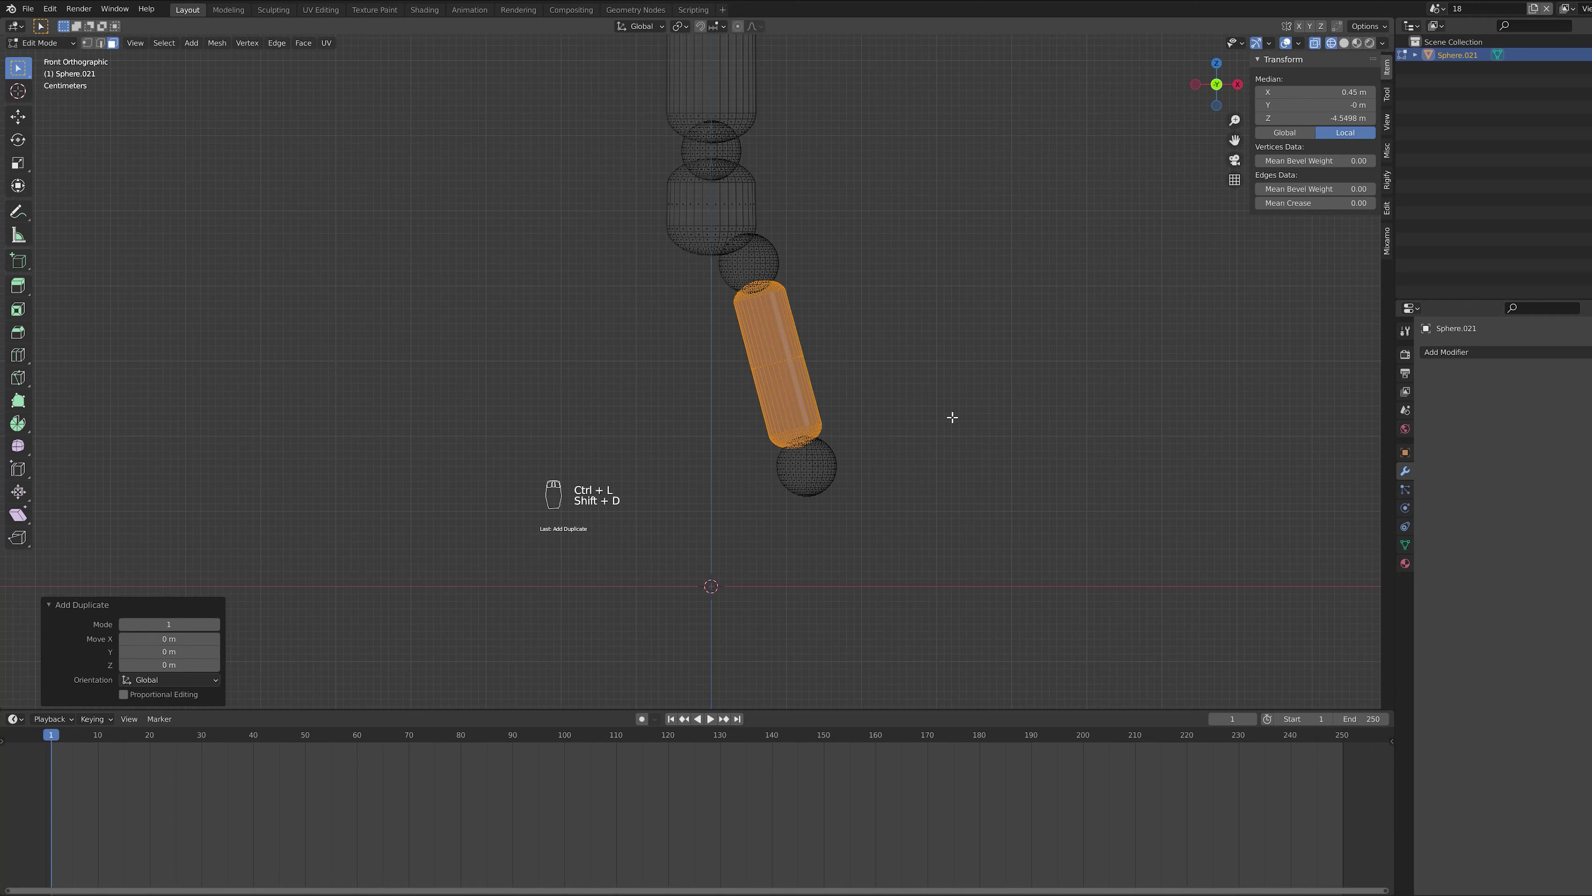
{"action": "type", "text": "gz-0.27"}
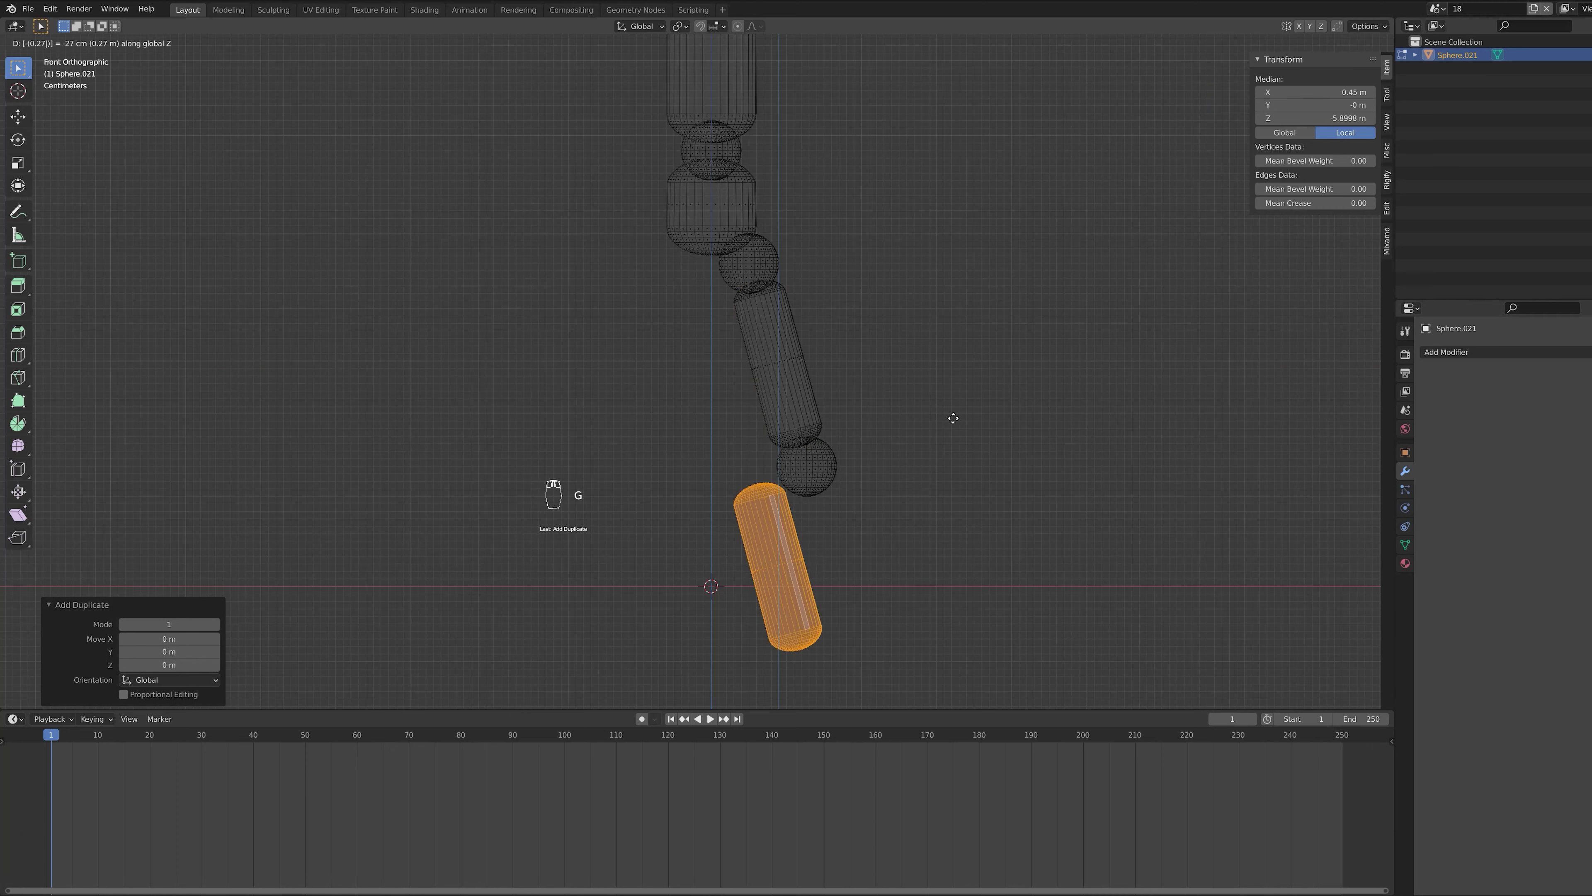
{"action": "key", "text": "Return"}
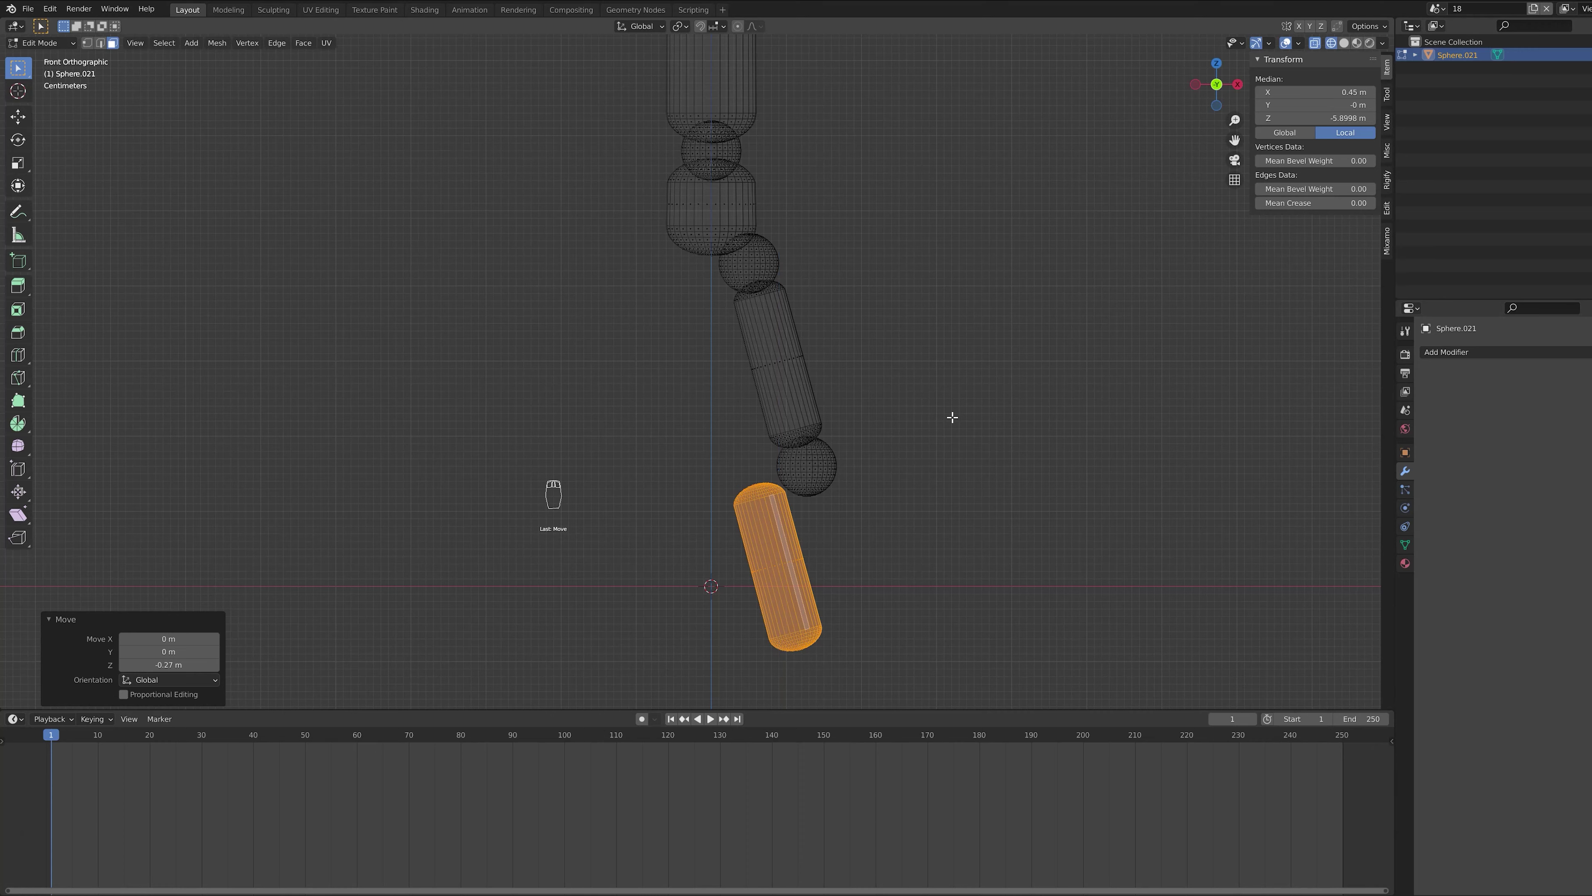
{"action": "type", "text": "gx0"}
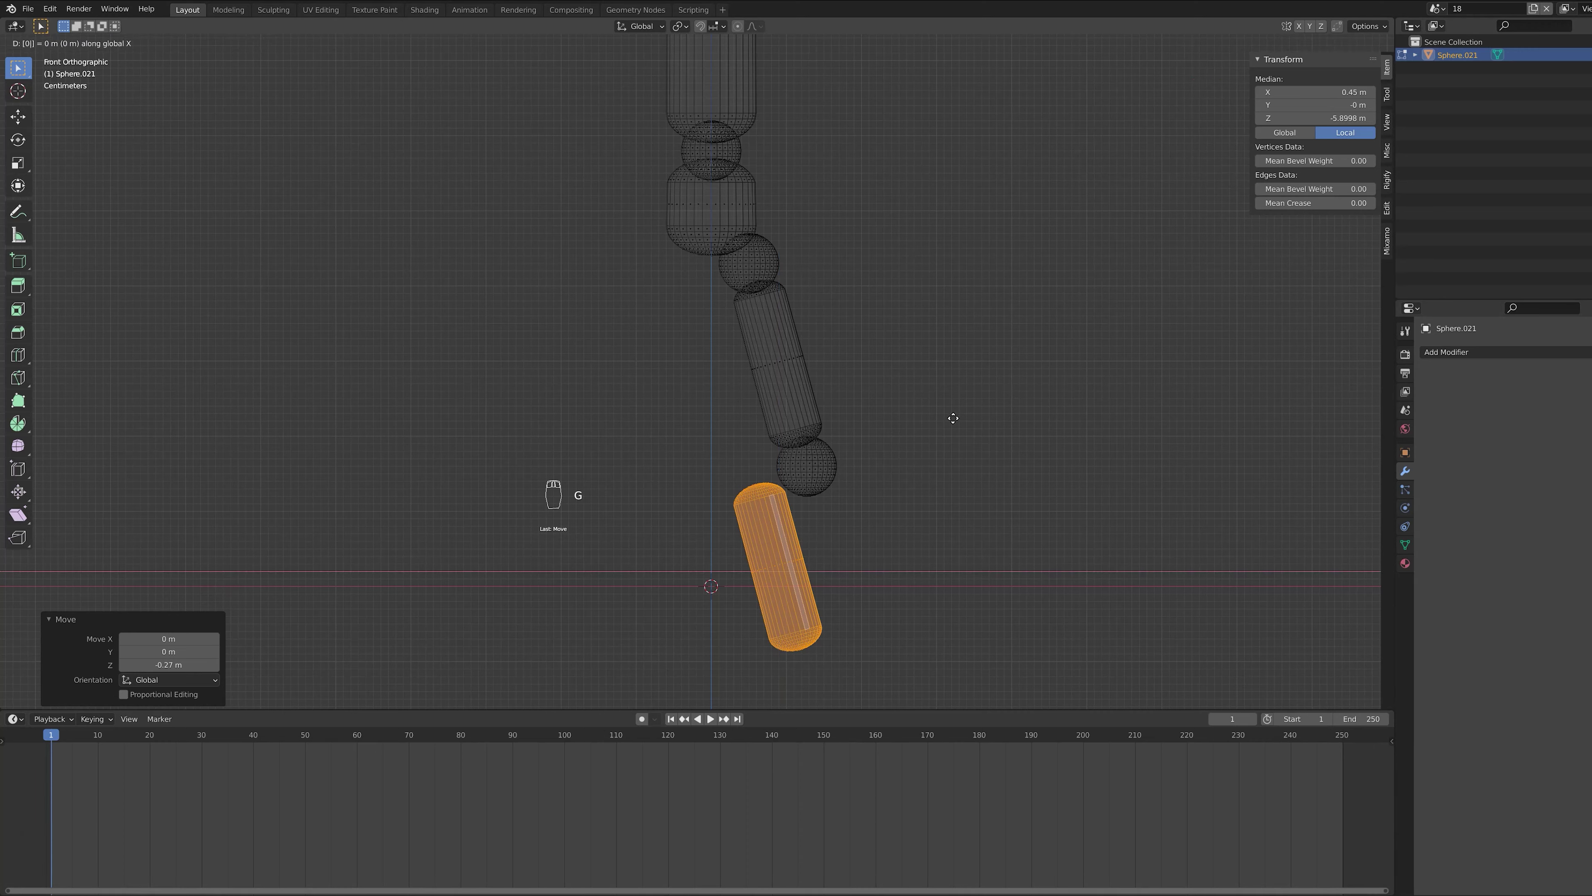
{"action": "type", "text": ".06"}
{"action": "key", "text": "Return"}
Step: Rotate the shin capsule 6° about the Y axis
{"action": "type", "text": "r"}
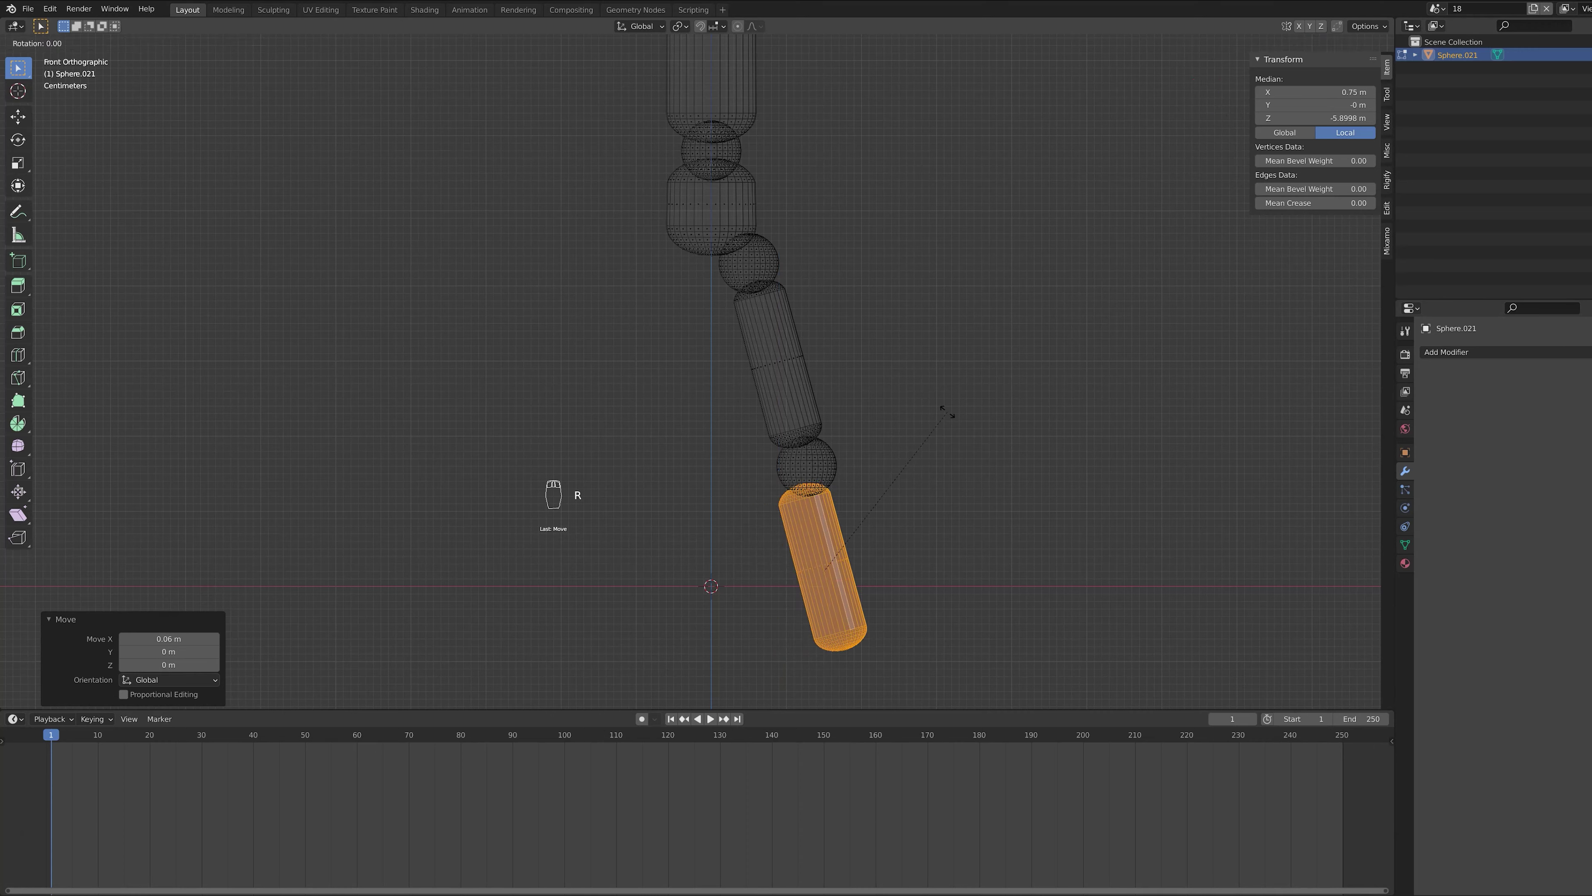
{"action": "type", "text": "y6"}
{"action": "key", "text": "Return"}
Step: Duplicate the whole neck joint sphere and move the copy -0.05 m along Z and 0.07 m along X as the shoulder joint
{"action": "scroll", "coordinate": [947, 412], "scroll_direction": "down", "scroll_amount": 2}
{"action": "middle_click_drag", "start_coordinate": [947, 413], "coordinate": [1011, 629], "text": "shift"}
{"action": "left_click", "coordinate": [771, 223]}
{"action": "middle_click_drag", "start_coordinate": [910, 248], "coordinate": [843, 299], "text": "shift"}
{"action": "scroll", "coordinate": [867, 283], "scroll_direction": "up", "scroll_amount": 3}
{"action": "scroll", "coordinate": [867, 283], "scroll_direction": "down", "scroll_amount": 1}
{"action": "scroll", "coordinate": [846, 309], "scroll_direction": "down", "scroll_amount": 1}
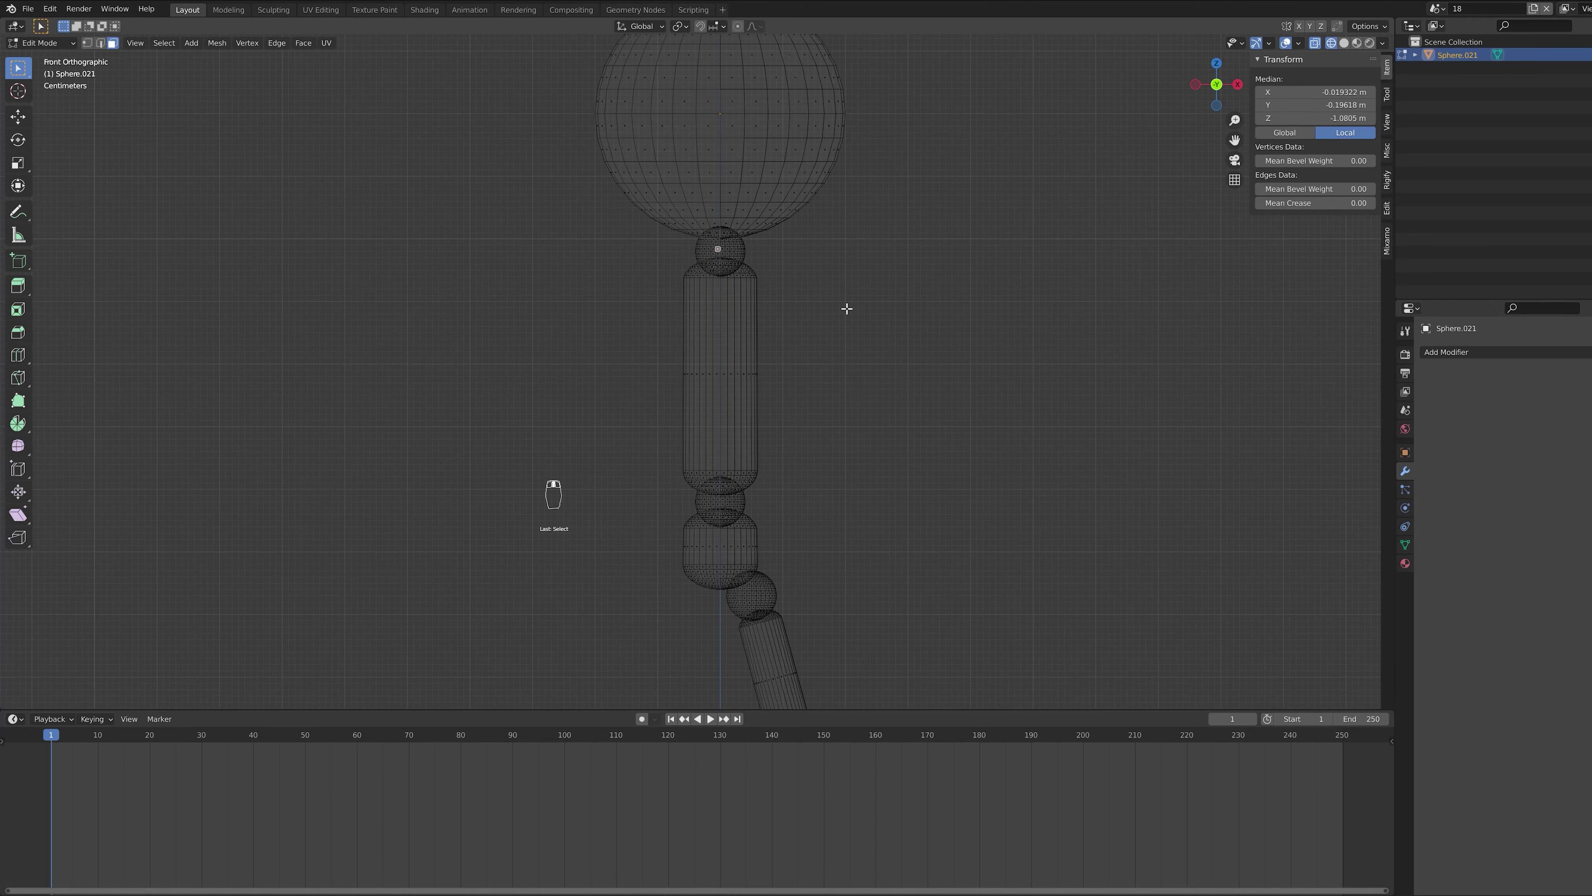
{"action": "key", "text": "ctrl+l"}
{"action": "key", "text": "shift+d"}
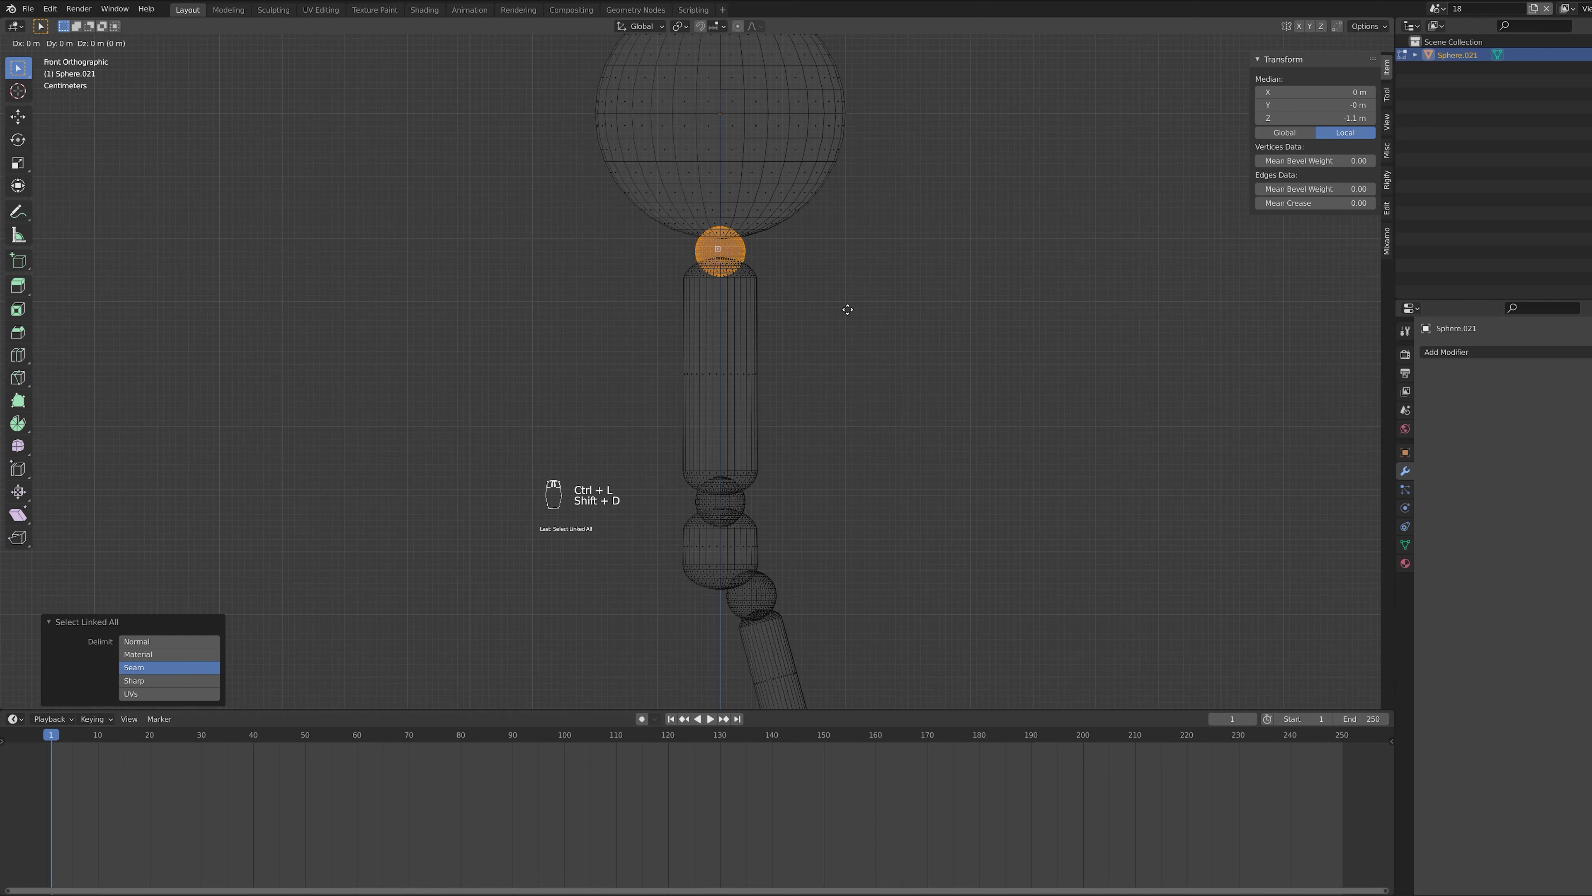
{"action": "right_click", "coordinate": [848, 309]}
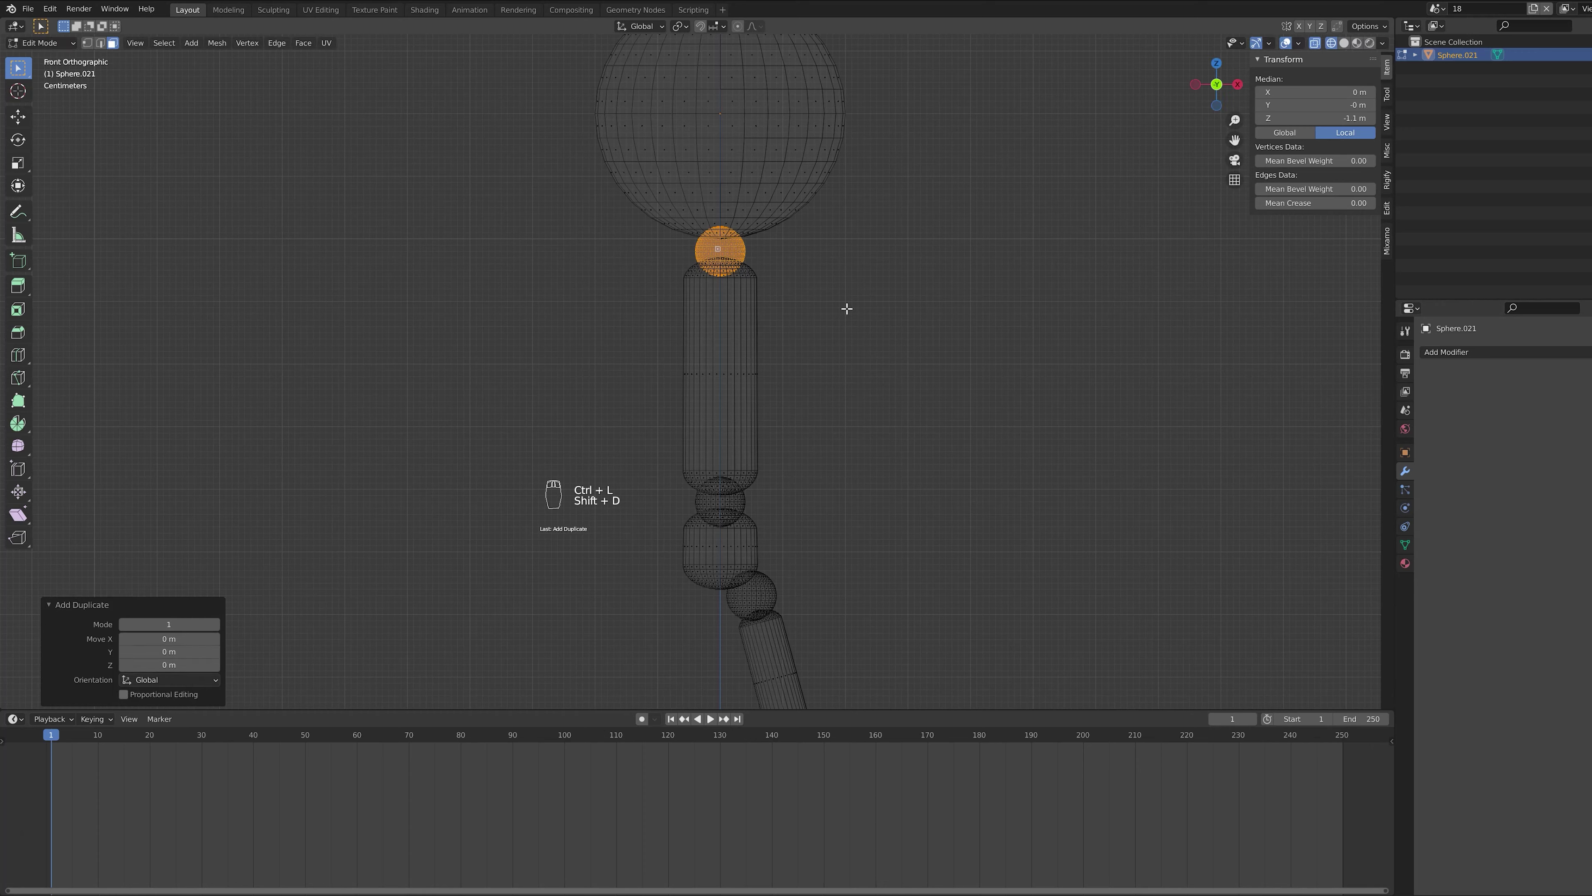
{"action": "type", "text": "gz"}
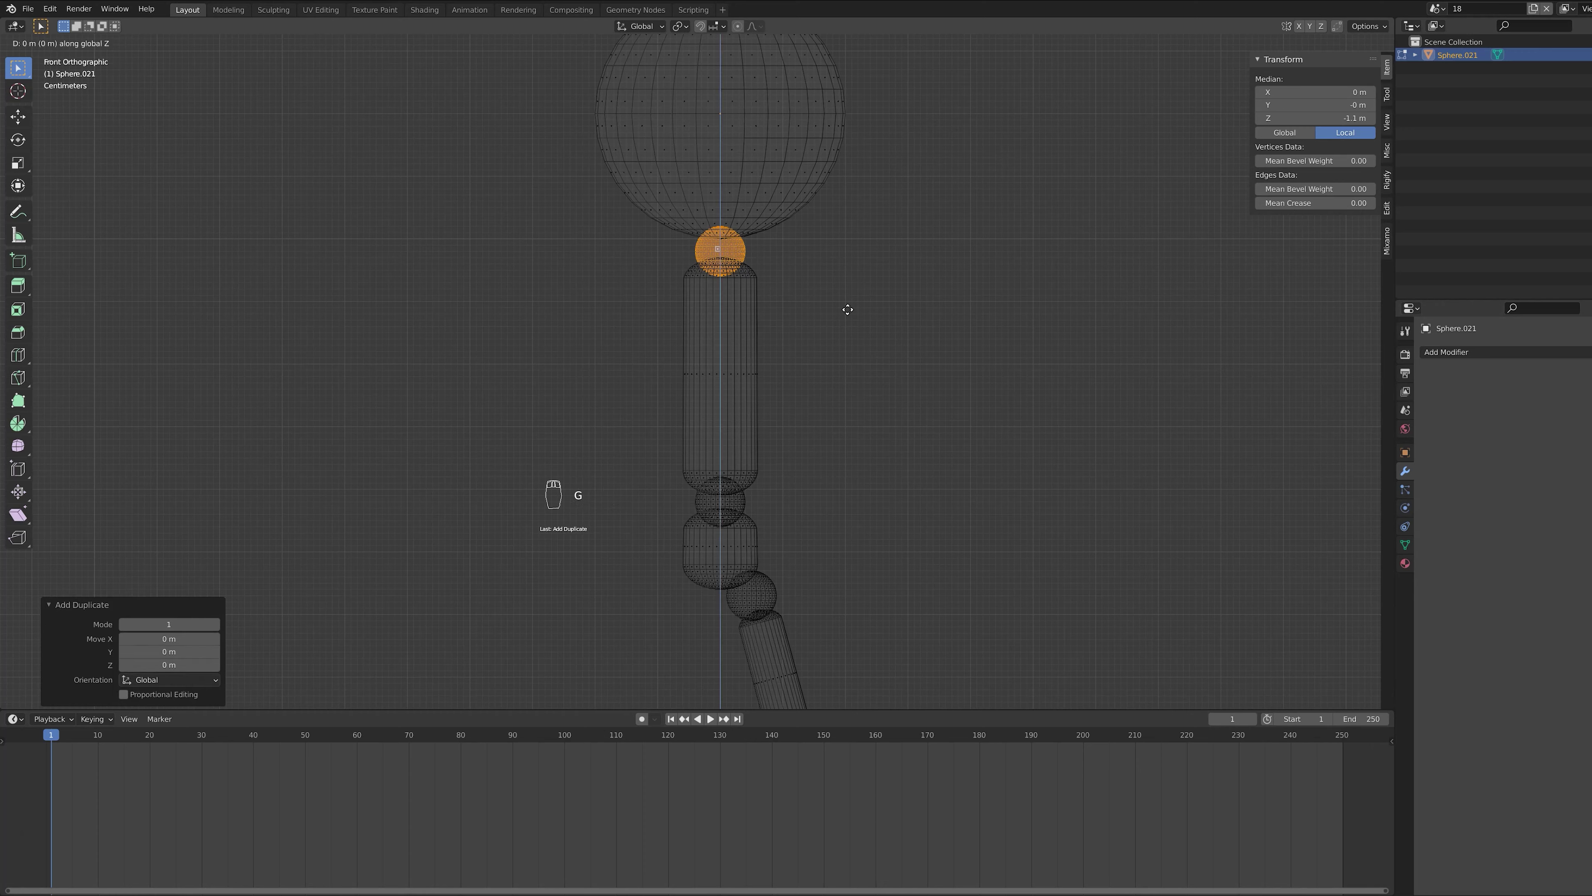
{"action": "type", "text": "-0.05"}
{"action": "key", "text": "Return"}
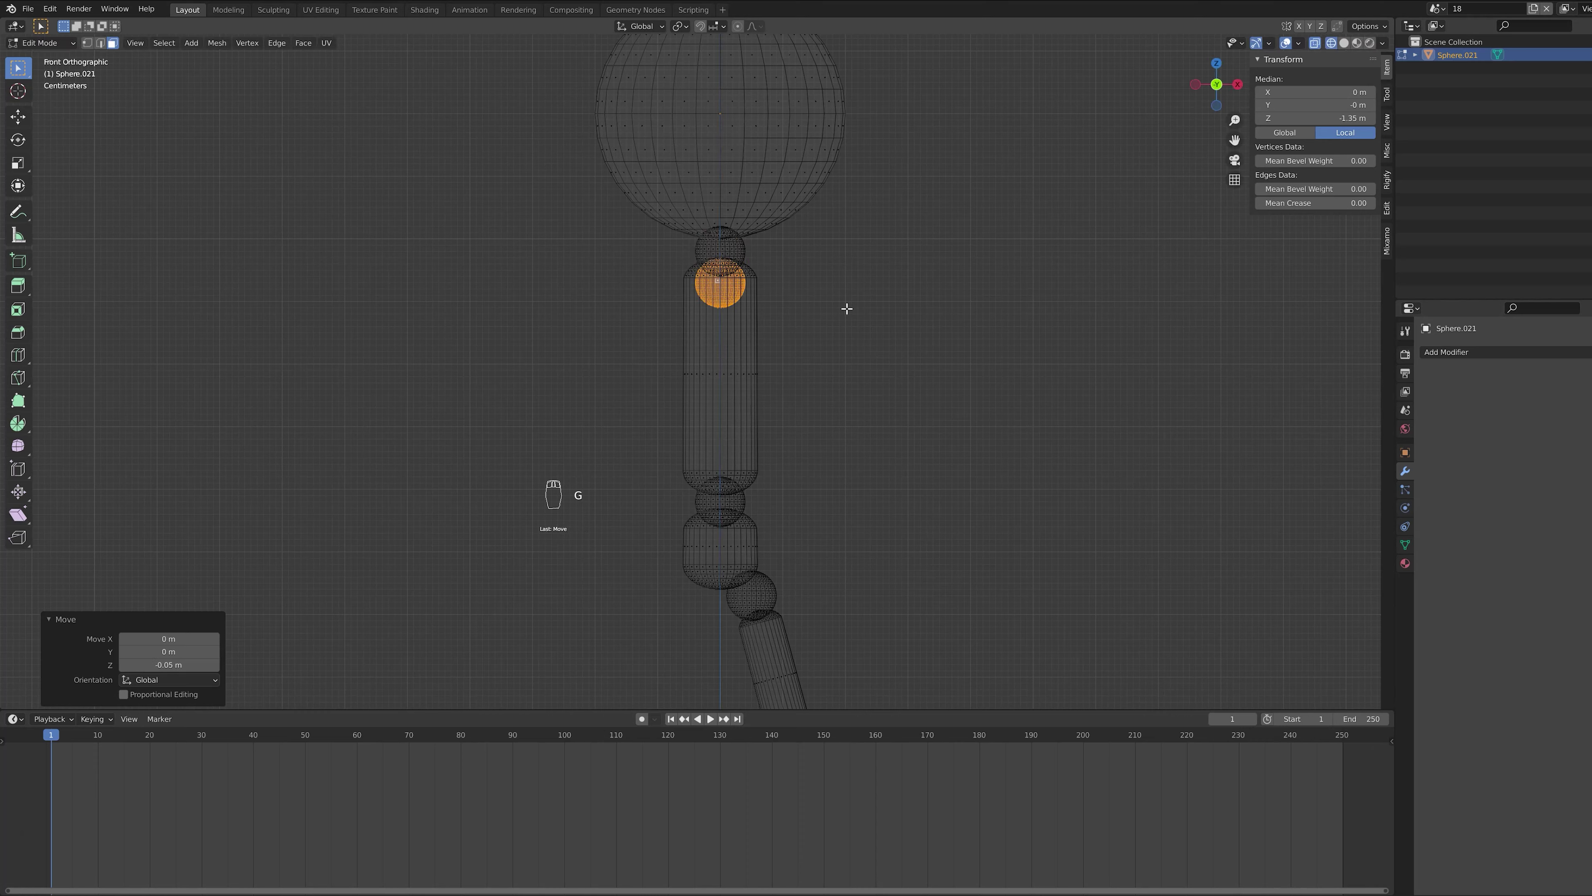
{"action": "type", "text": "g"}
{"action": "type", "text": "x0.07"}
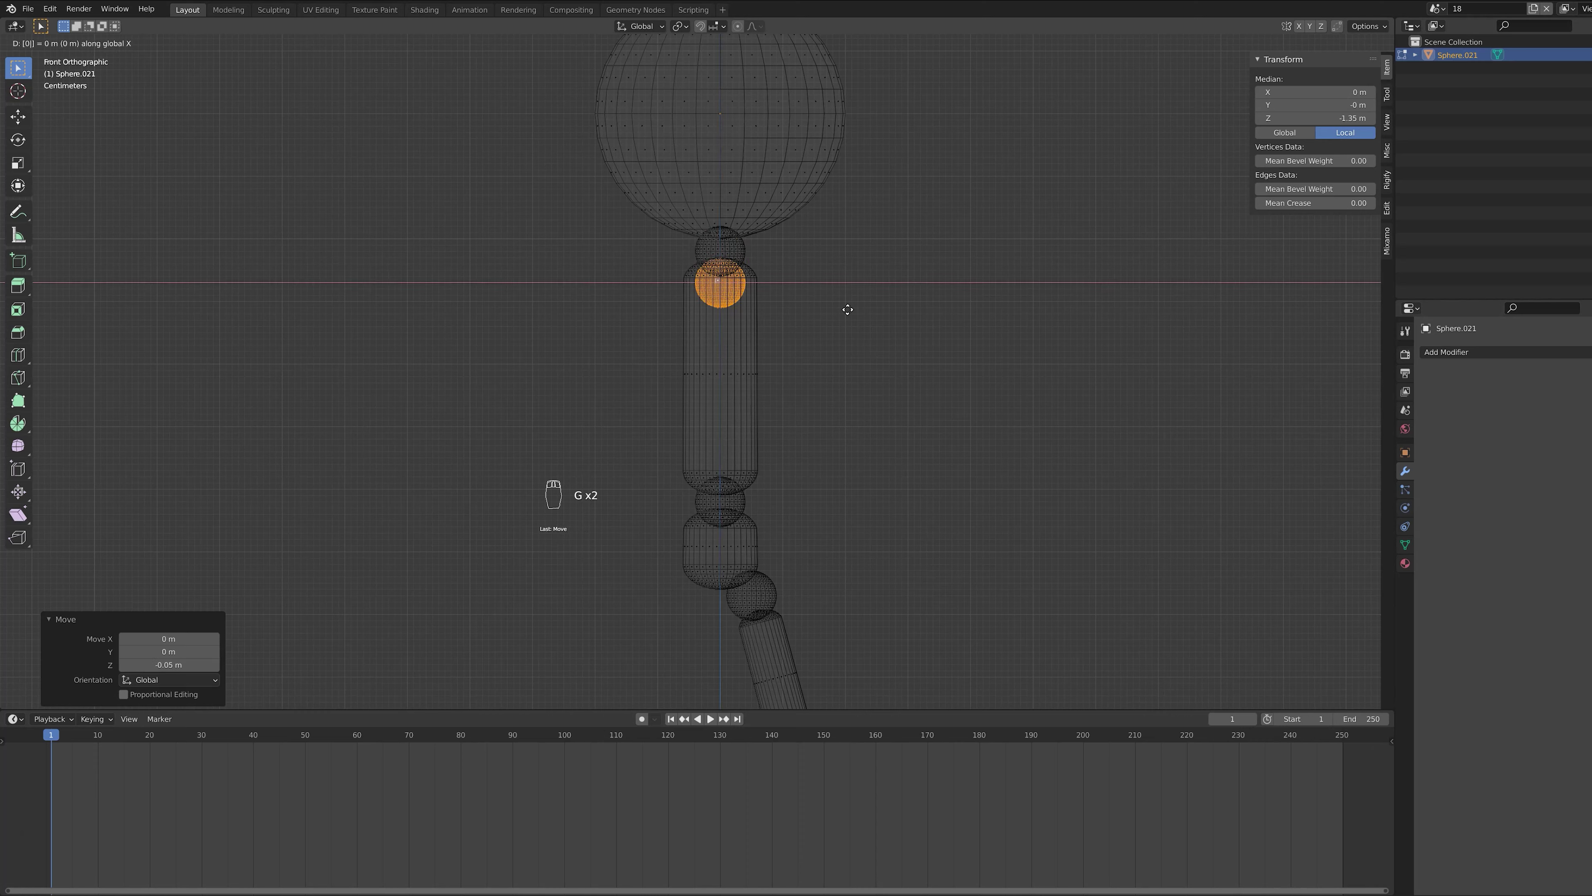
{"action": "key", "text": "Return"}
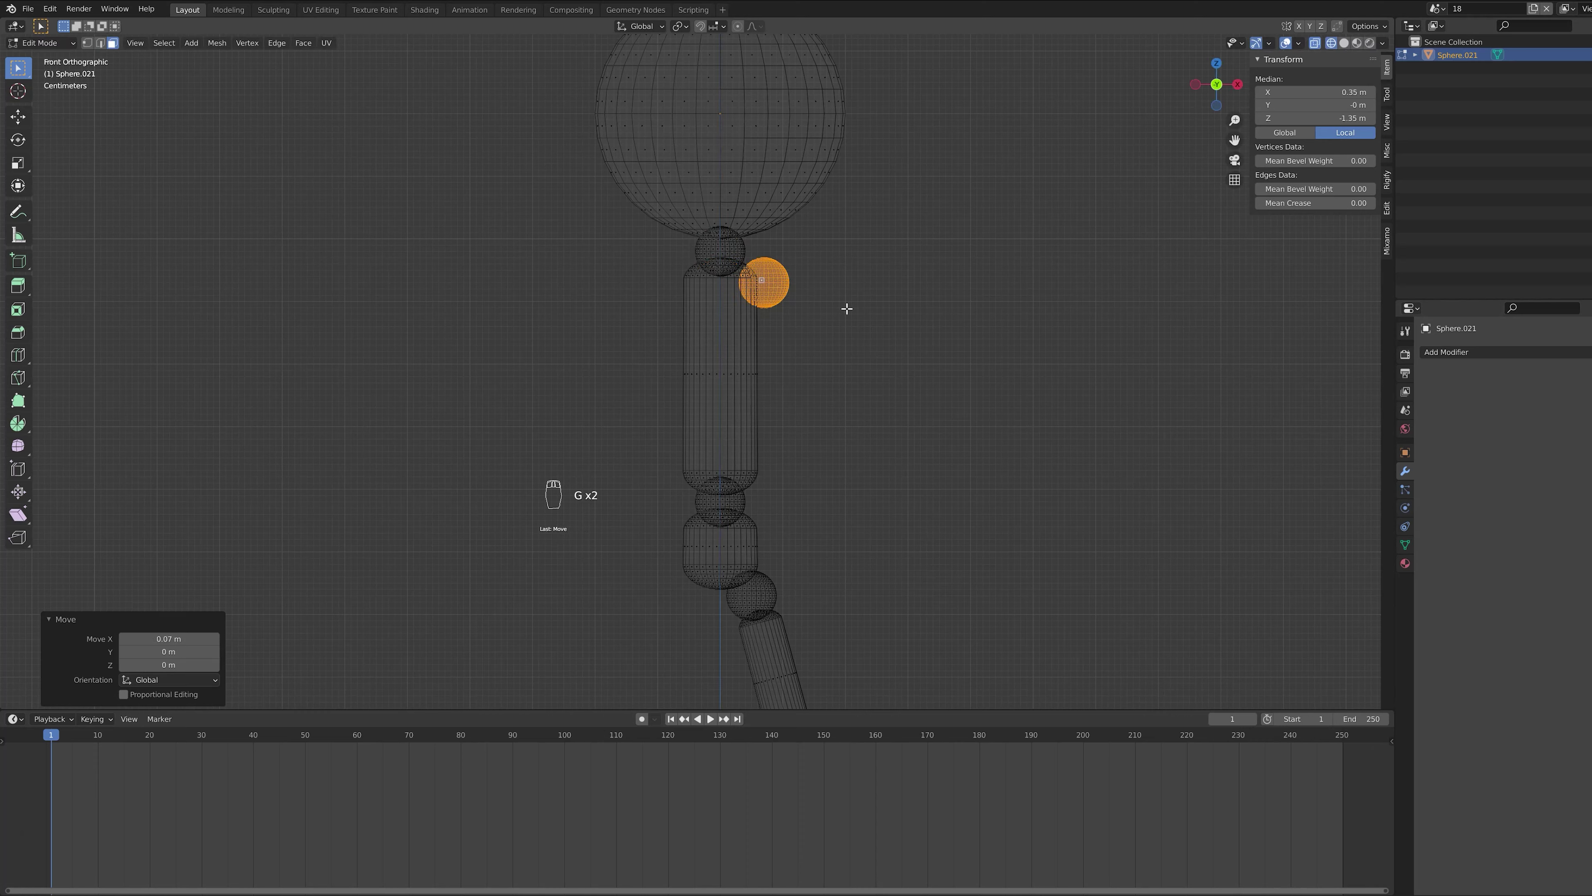
Step: Duplicate the whole thigh capsule in place and rotate the copy -75° about the Y axis
{"action": "scroll", "coordinate": [881, 314], "scroll_direction": "down", "scroll_amount": 5, "text": "shift"}
{"action": "left_click", "coordinate": [783, 434], "text": "alt"}
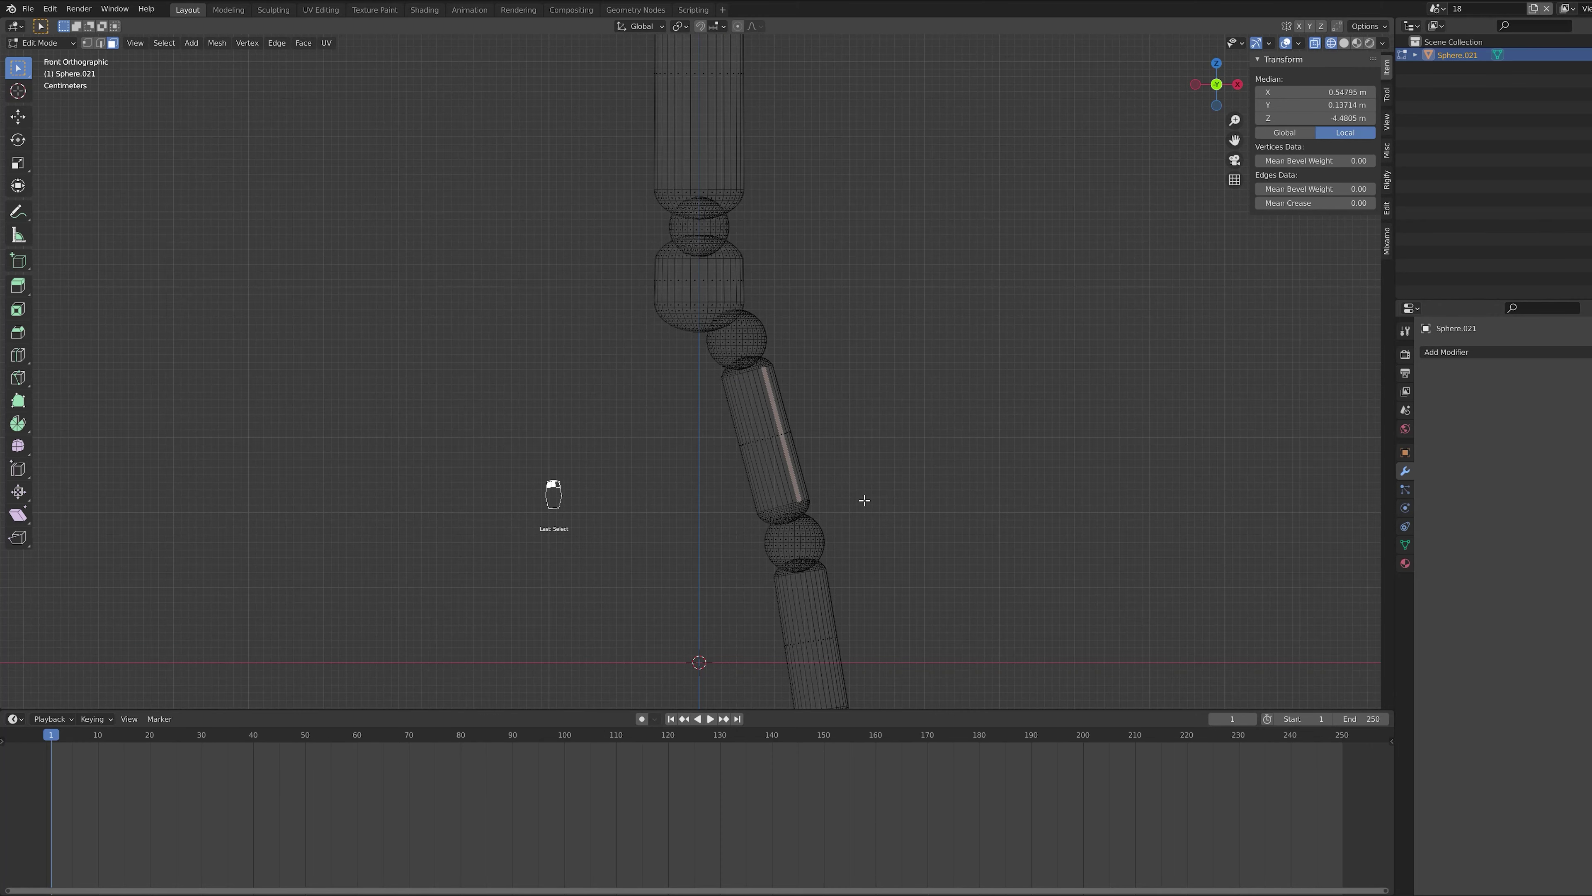
{"action": "key", "text": "ctrl+l"}
{"action": "key", "text": "shift+d"}
{"action": "right_click", "coordinate": [864, 501]}
{"action": "key", "text": "r"}
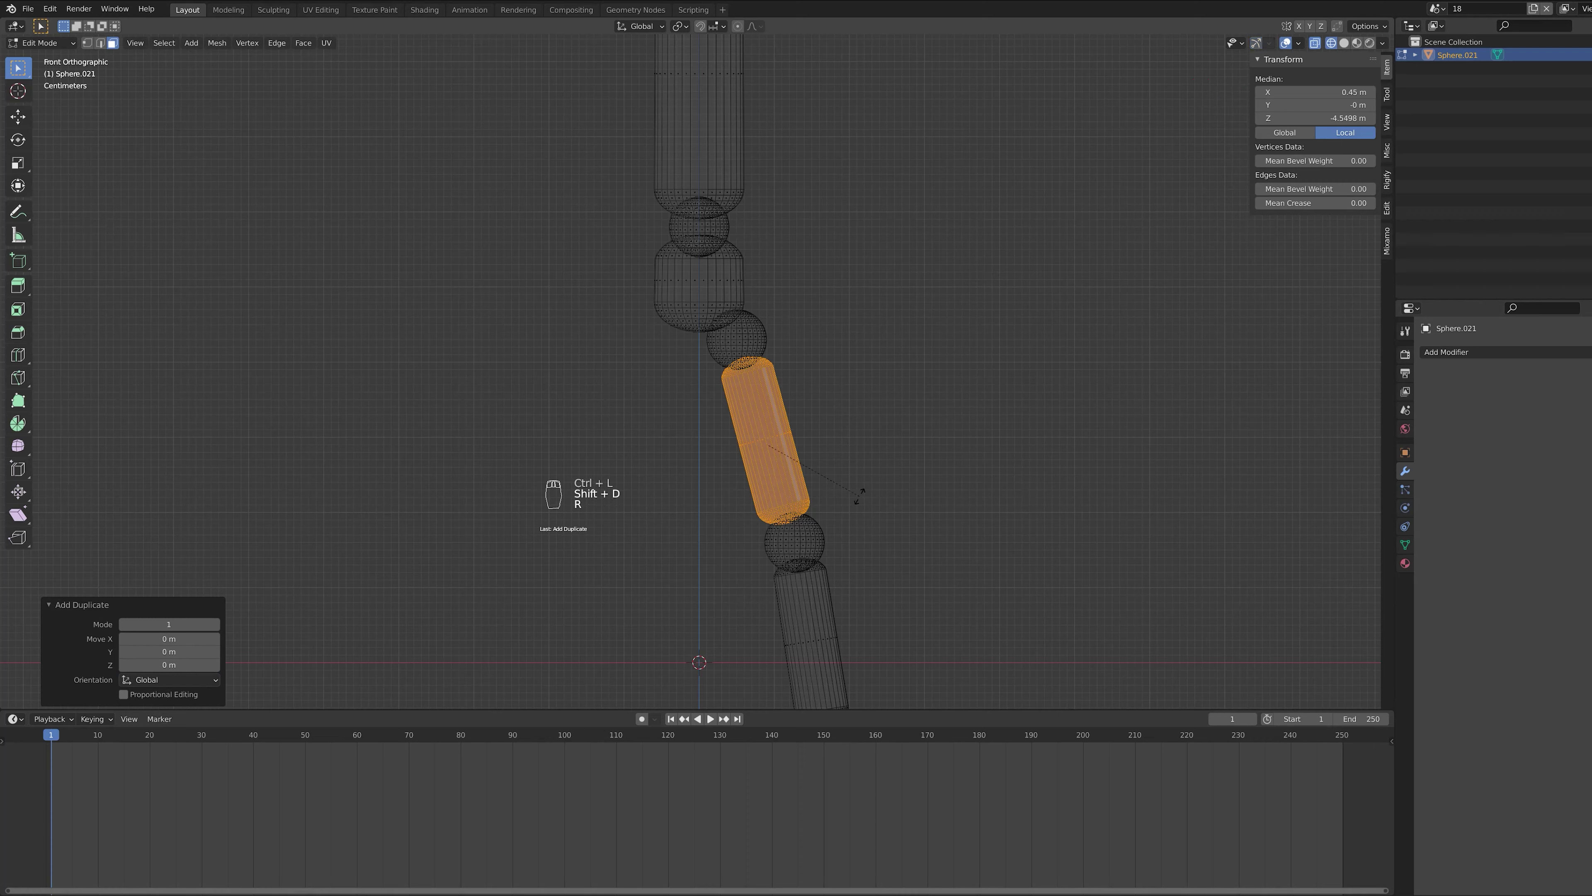
{"action": "type", "text": "-75"}
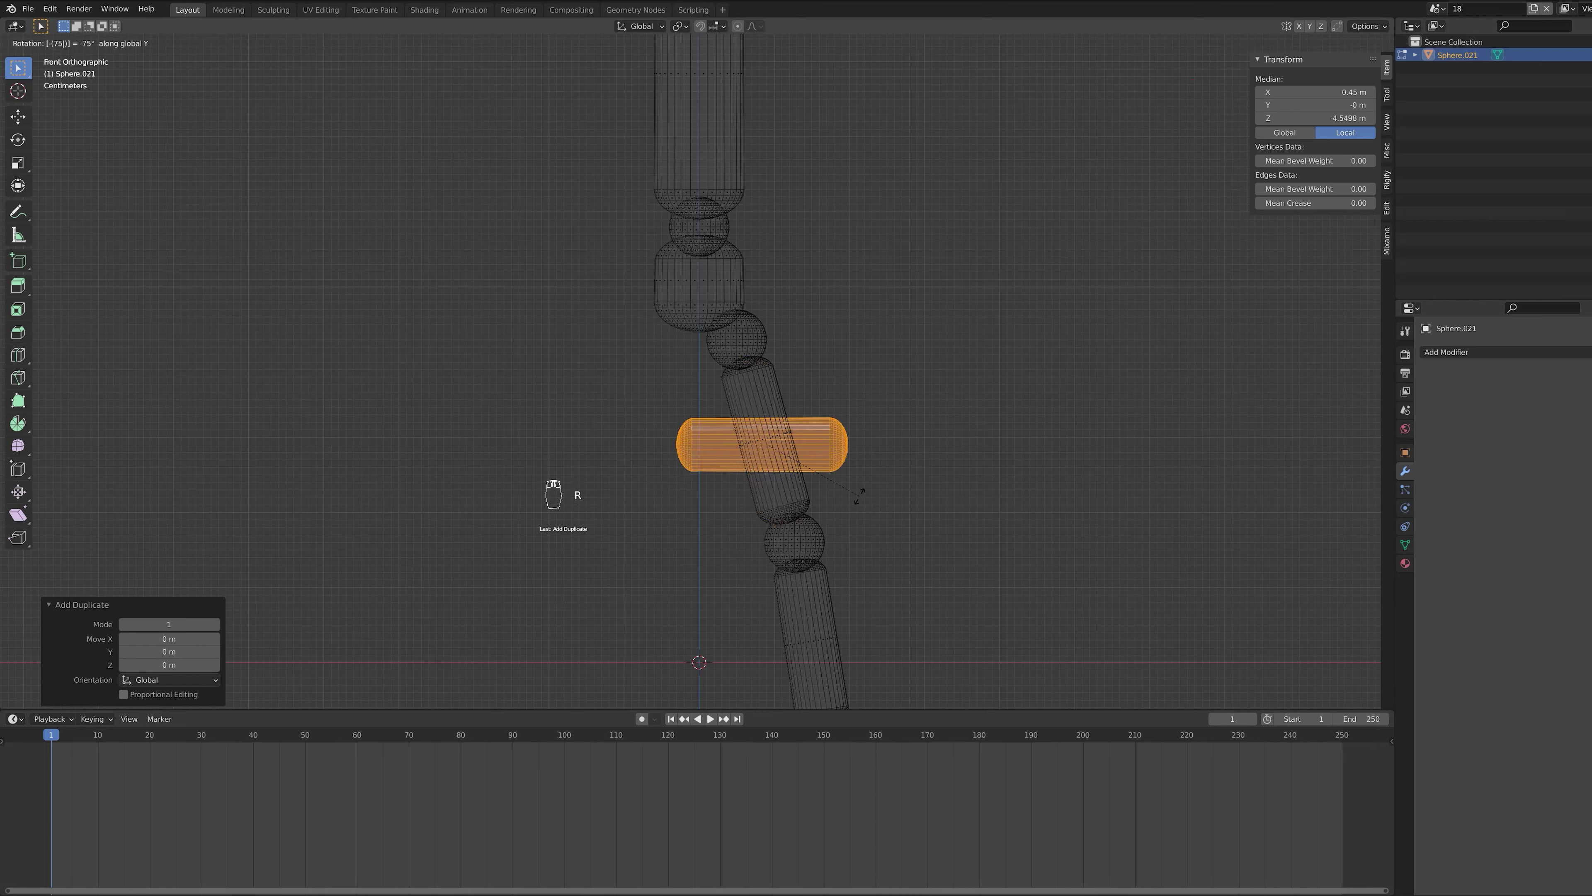
{"action": "key", "text": "Return"}
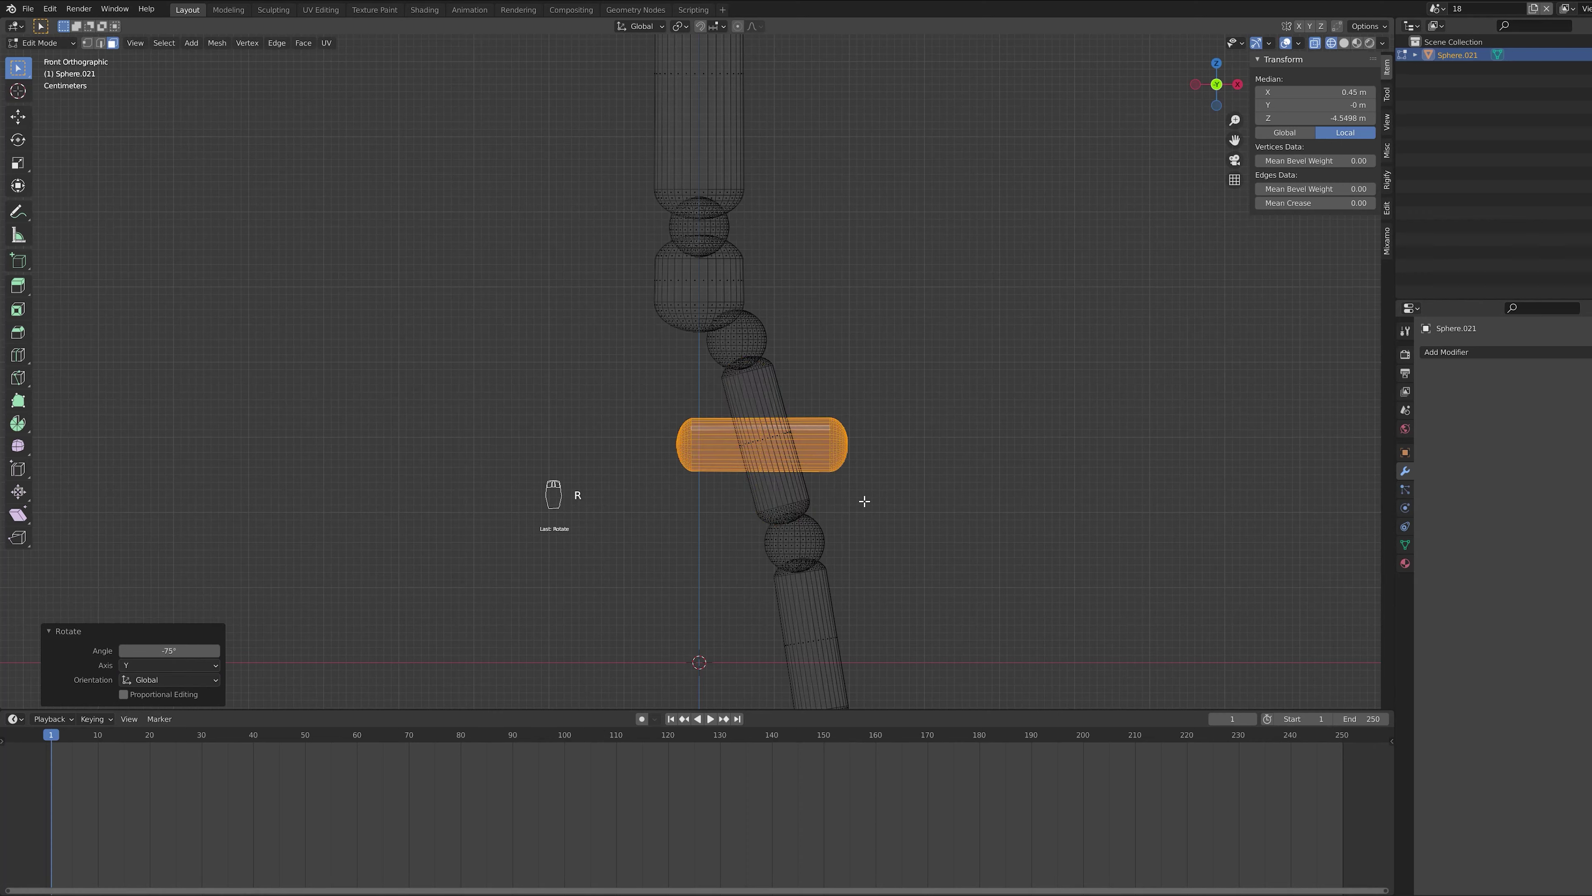
Step: Move the rotated capsule 0.64 m along Z and 0.12 m along X to form the upper arm beside the shoulder sphere
{"action": "type", "text": "gz"}
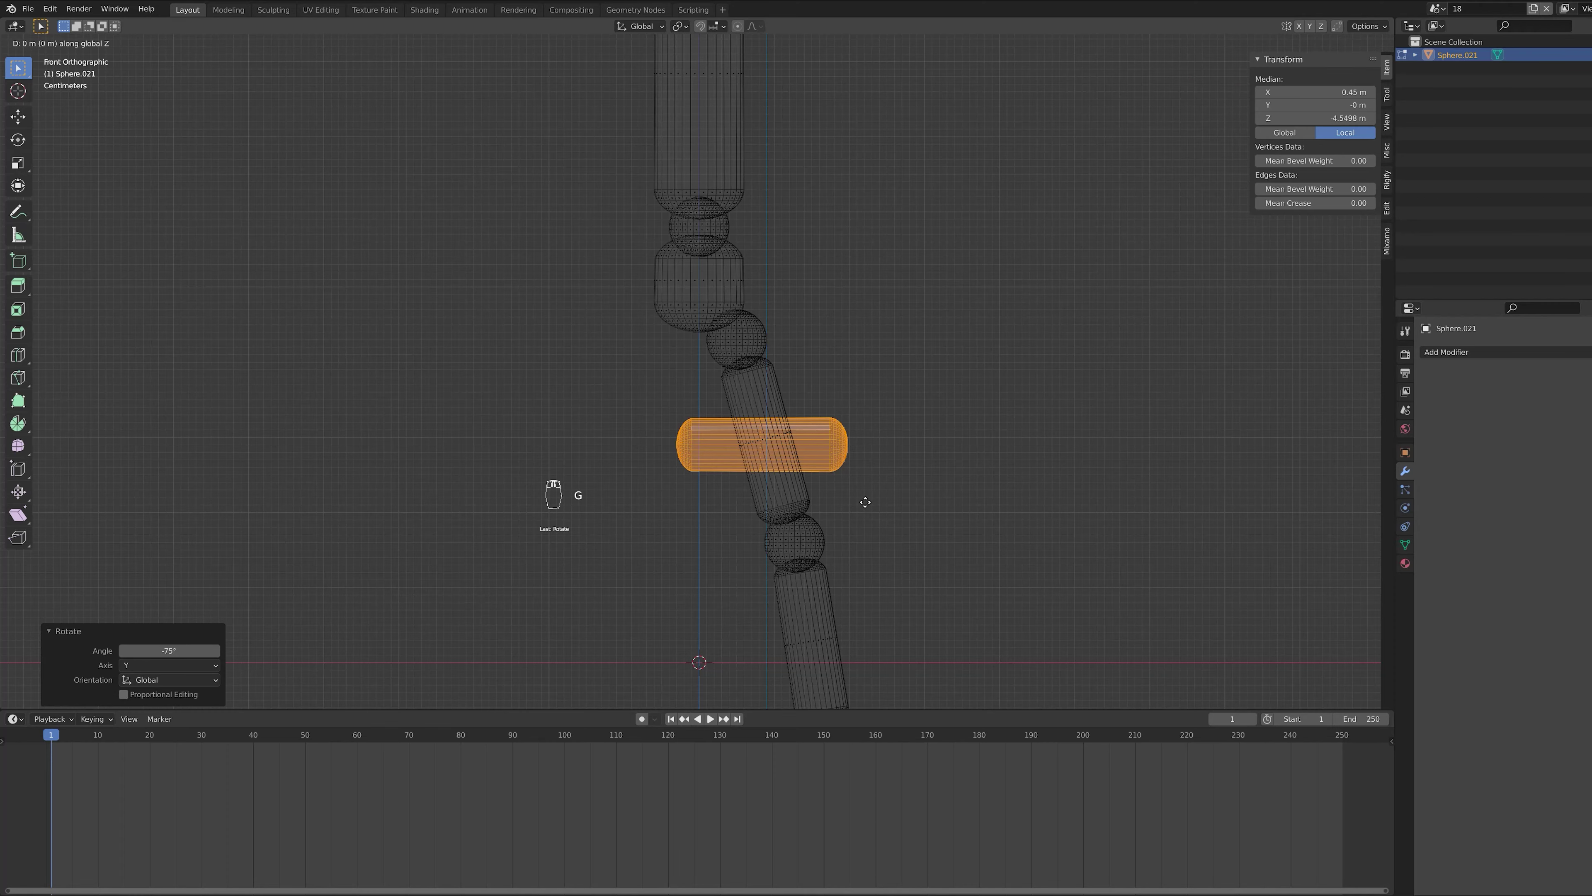
{"action": "type", "text": "0.64"}
{"action": "key", "text": "Return"}
{"action": "middle_click_drag", "start_coordinate": [915, 170], "coordinate": [872, 579], "text": "shift"}
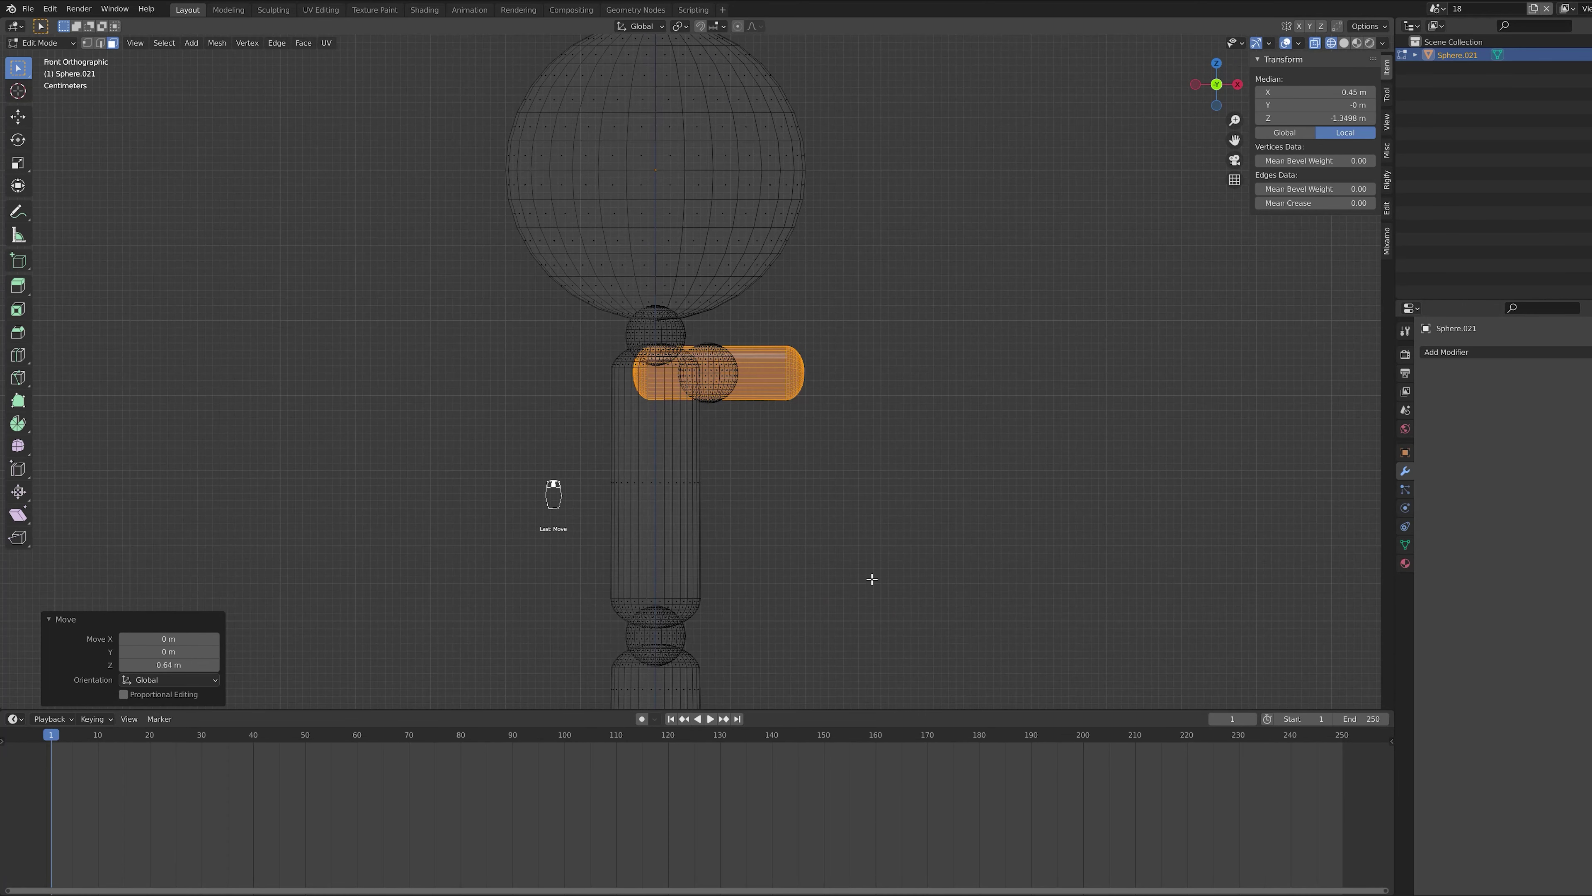
{"action": "type", "text": "gx0.12"}
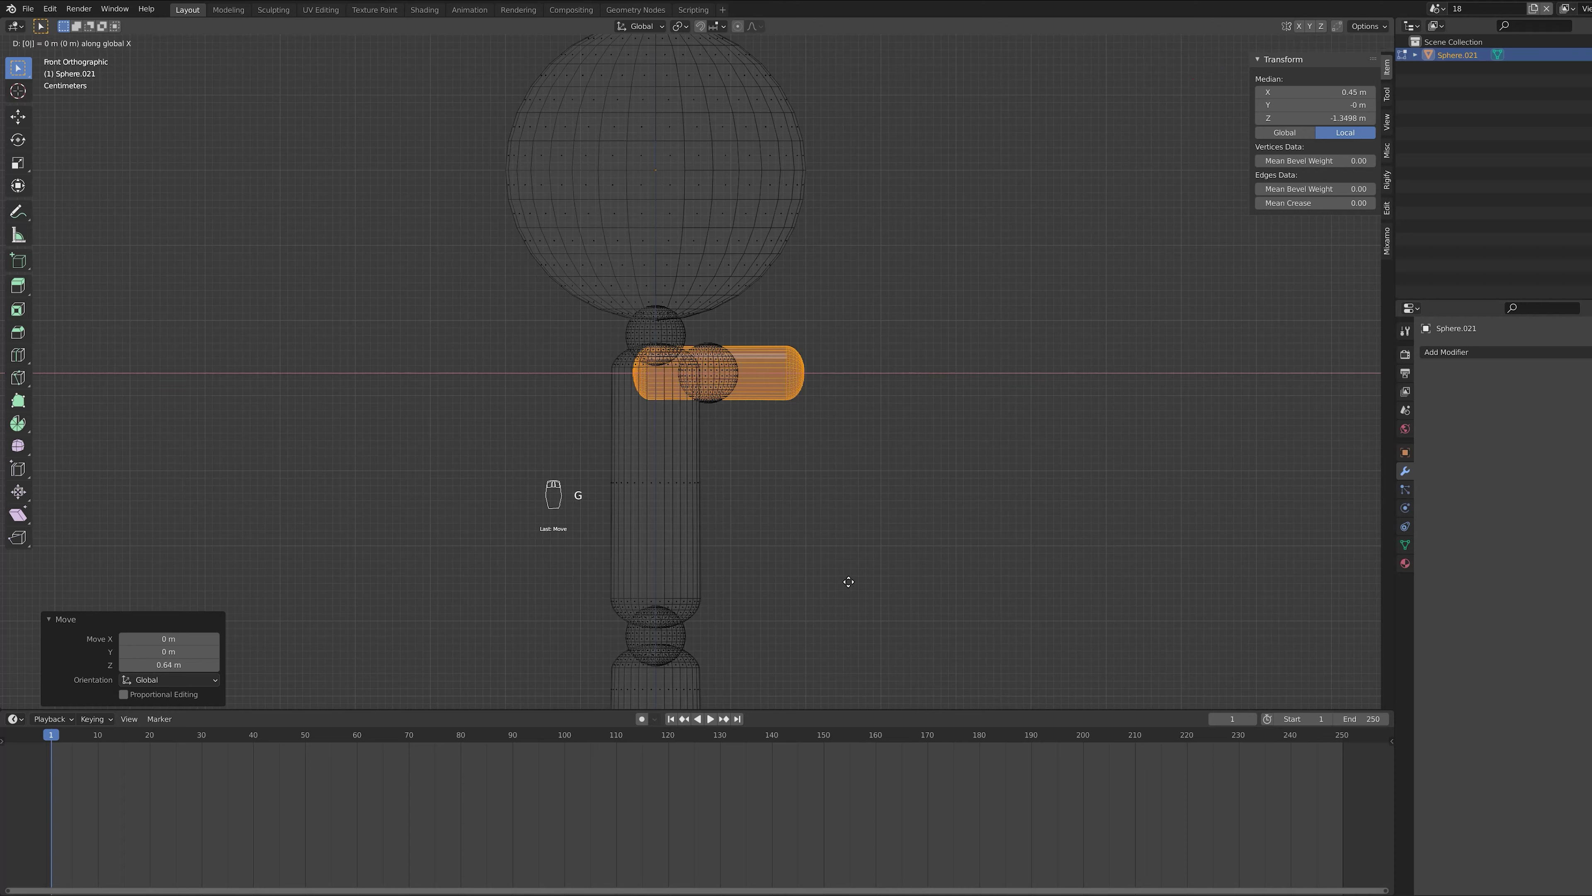
{"action": "key", "text": "Return"}
Step: Duplicate the whole shoulder sphere and move the copy 0.27 m along X to form the elbow
{"action": "left_click", "coordinate": [714, 374]}
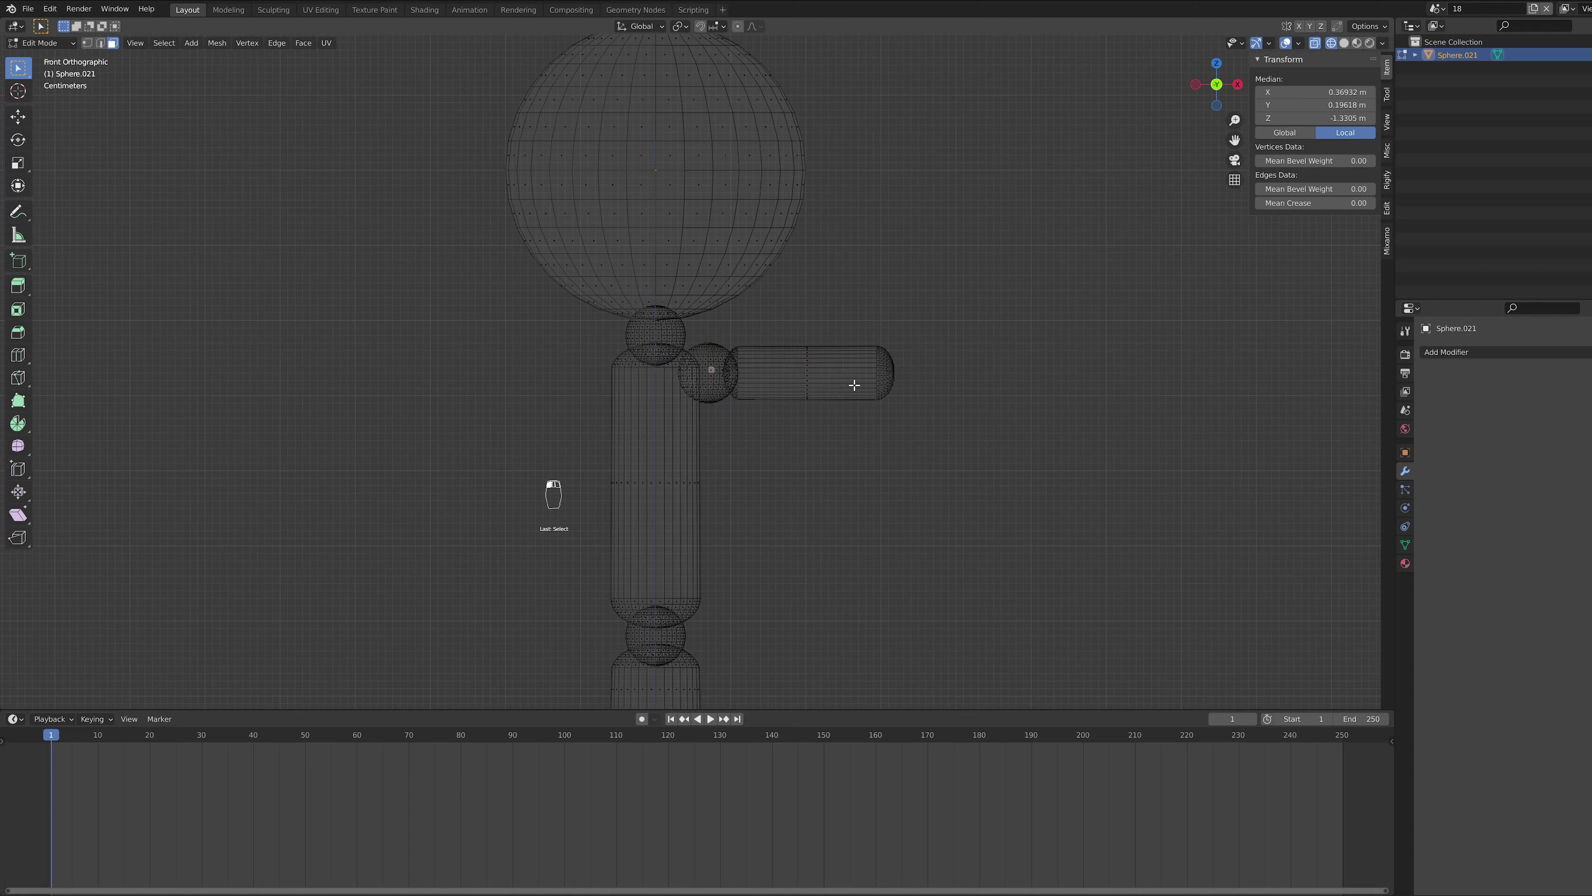
{"action": "key", "text": "ctrl+l"}
{"action": "key", "text": "shift+d"}
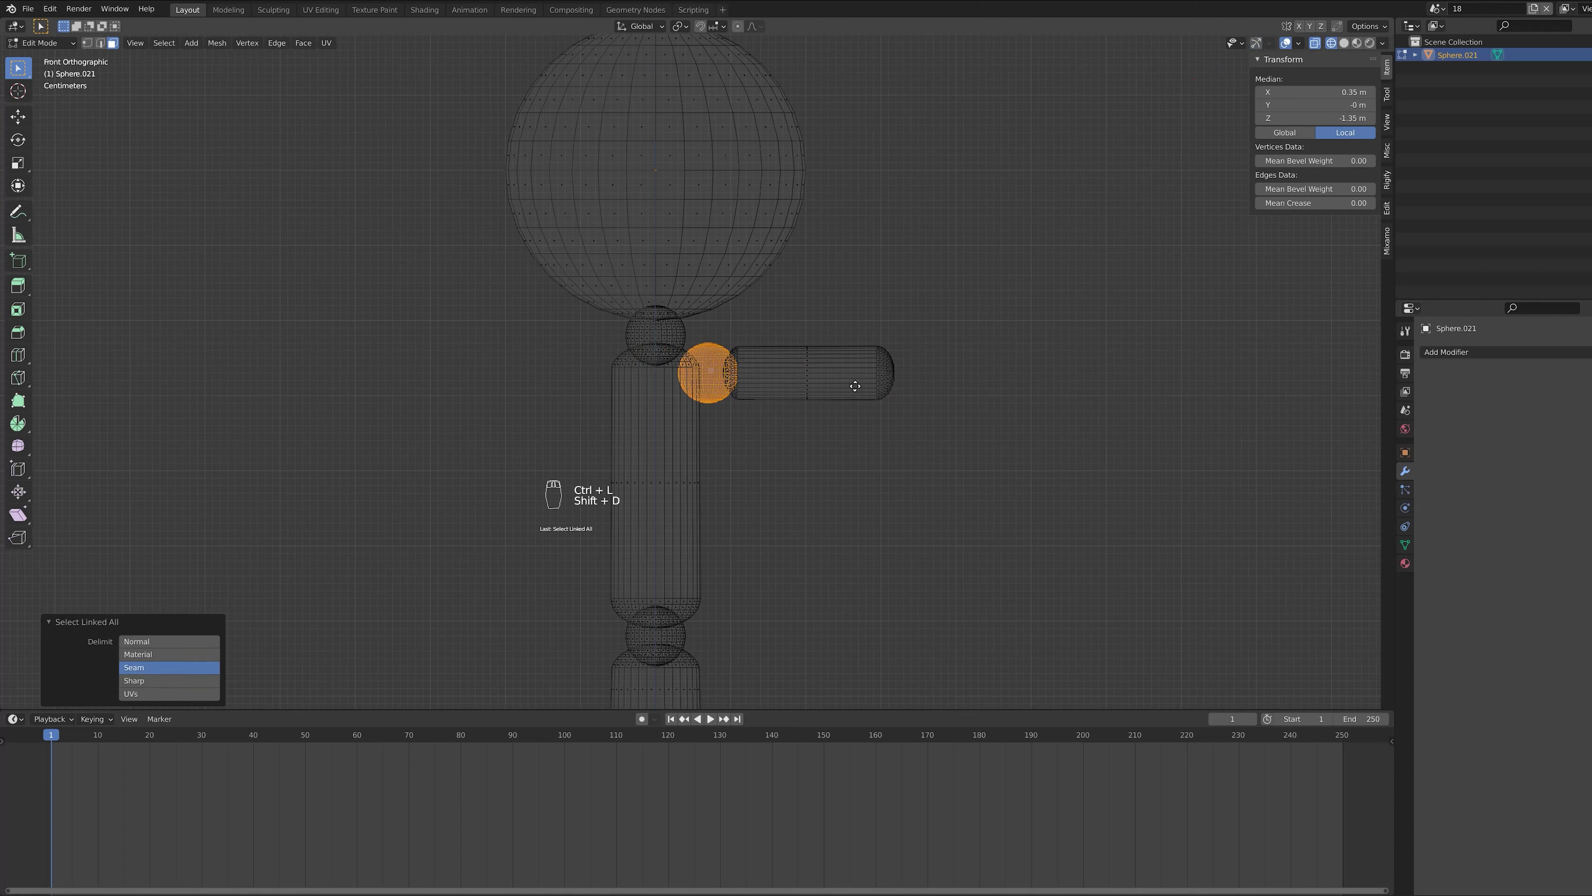
{"action": "right_click", "coordinate": [855, 386]}
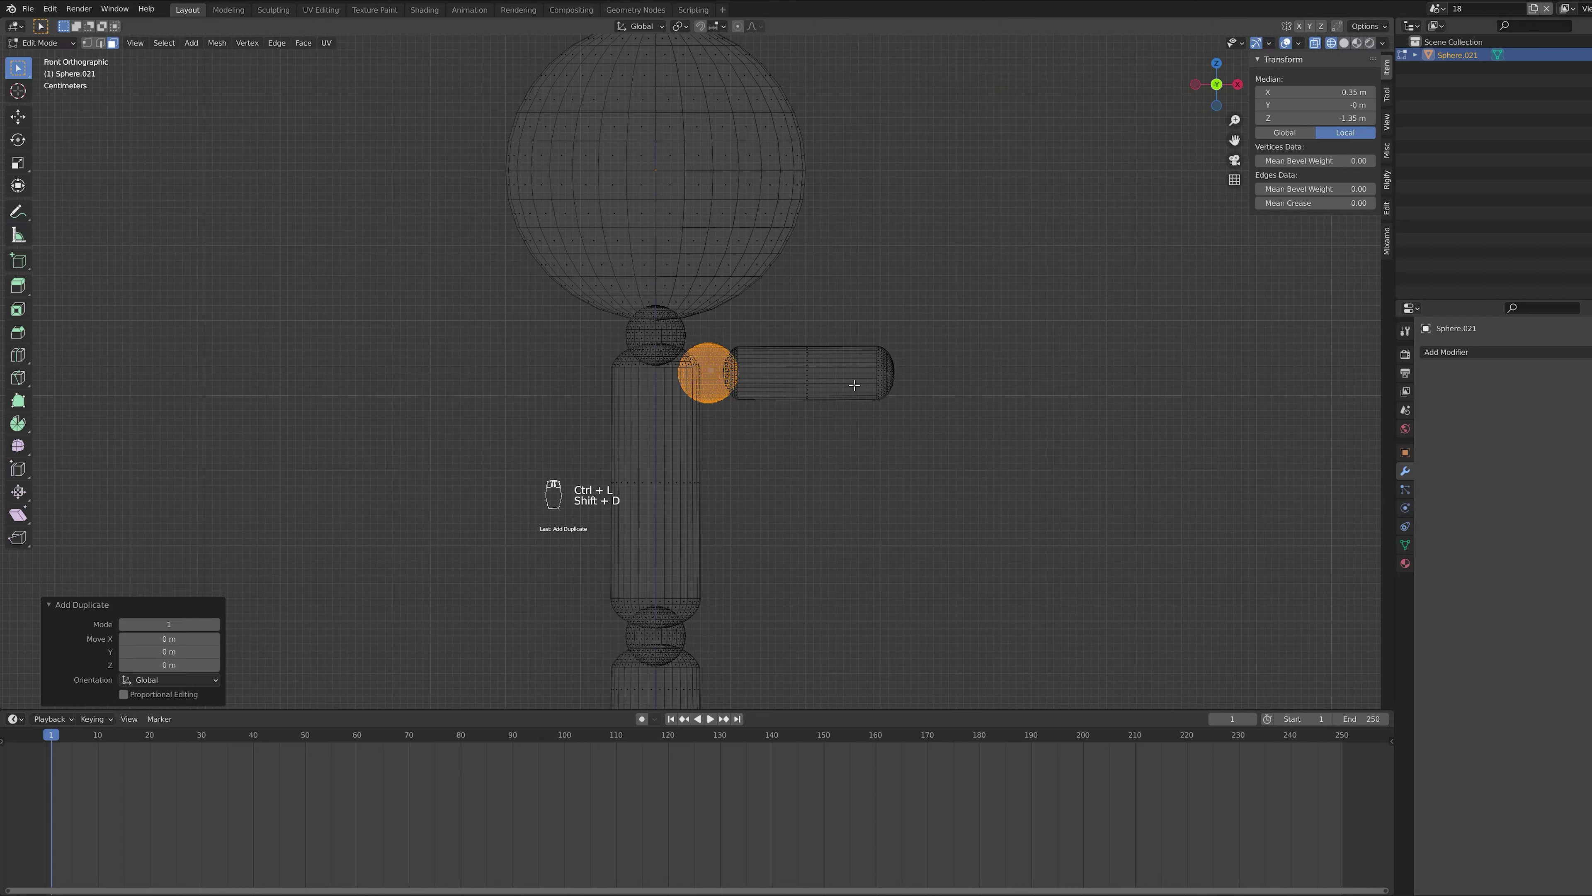
{"action": "type", "text": "gx0.27"}
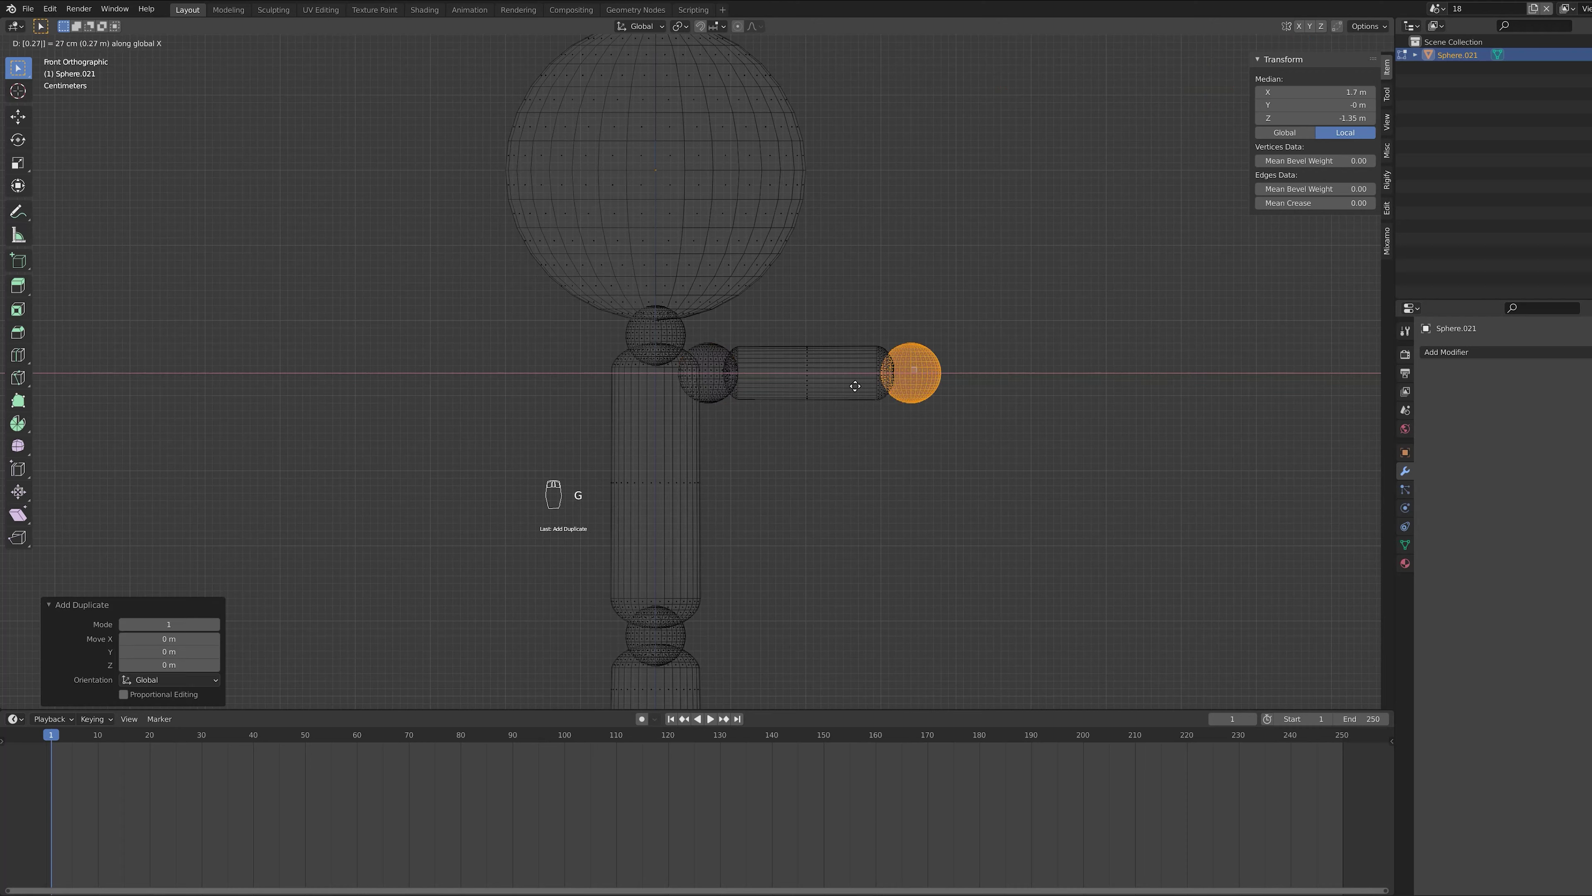
{"action": "key", "text": "Return"}
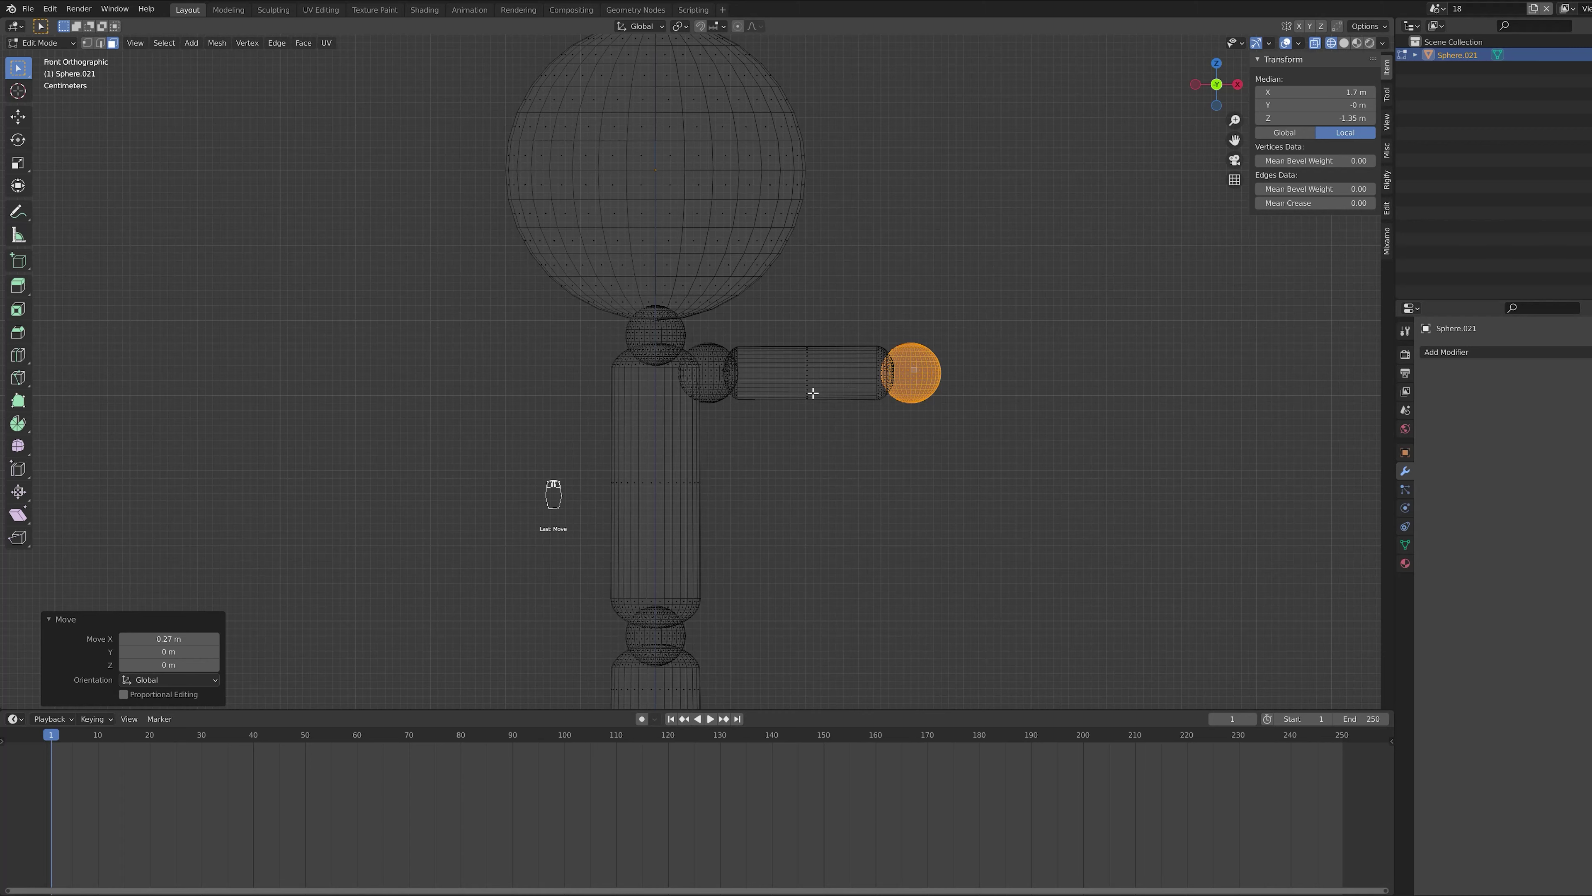
Step: Duplicate the whole upper arm capsule and move the copy 0.27 m along X to form the forearm
{"action": "left_click", "coordinate": [815, 387], "text": "alt"}
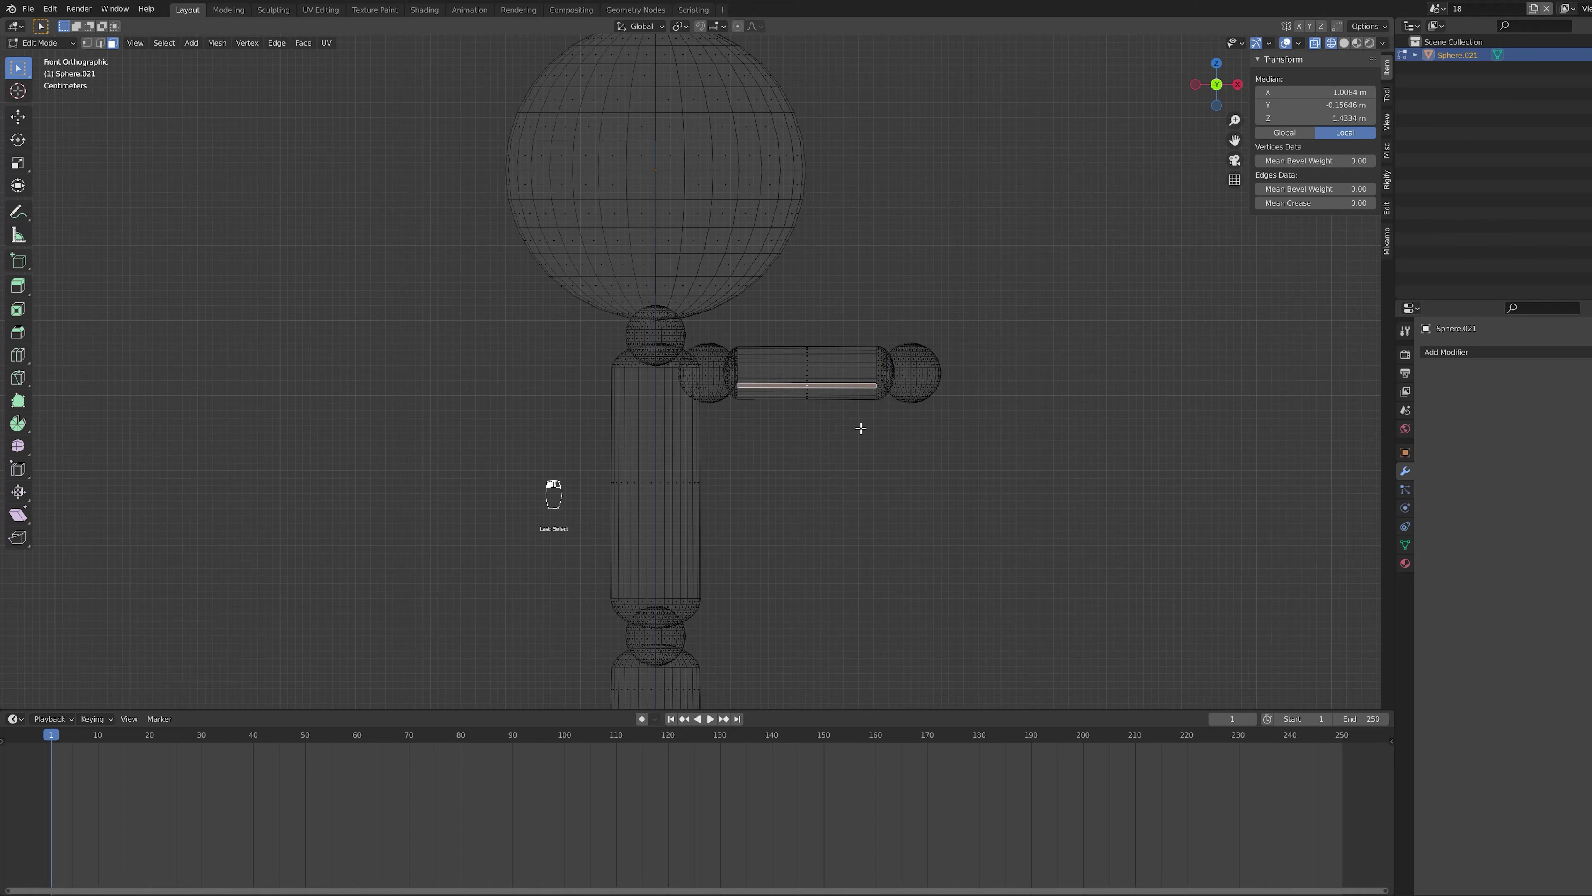
{"action": "key", "text": "ctrl+l"}
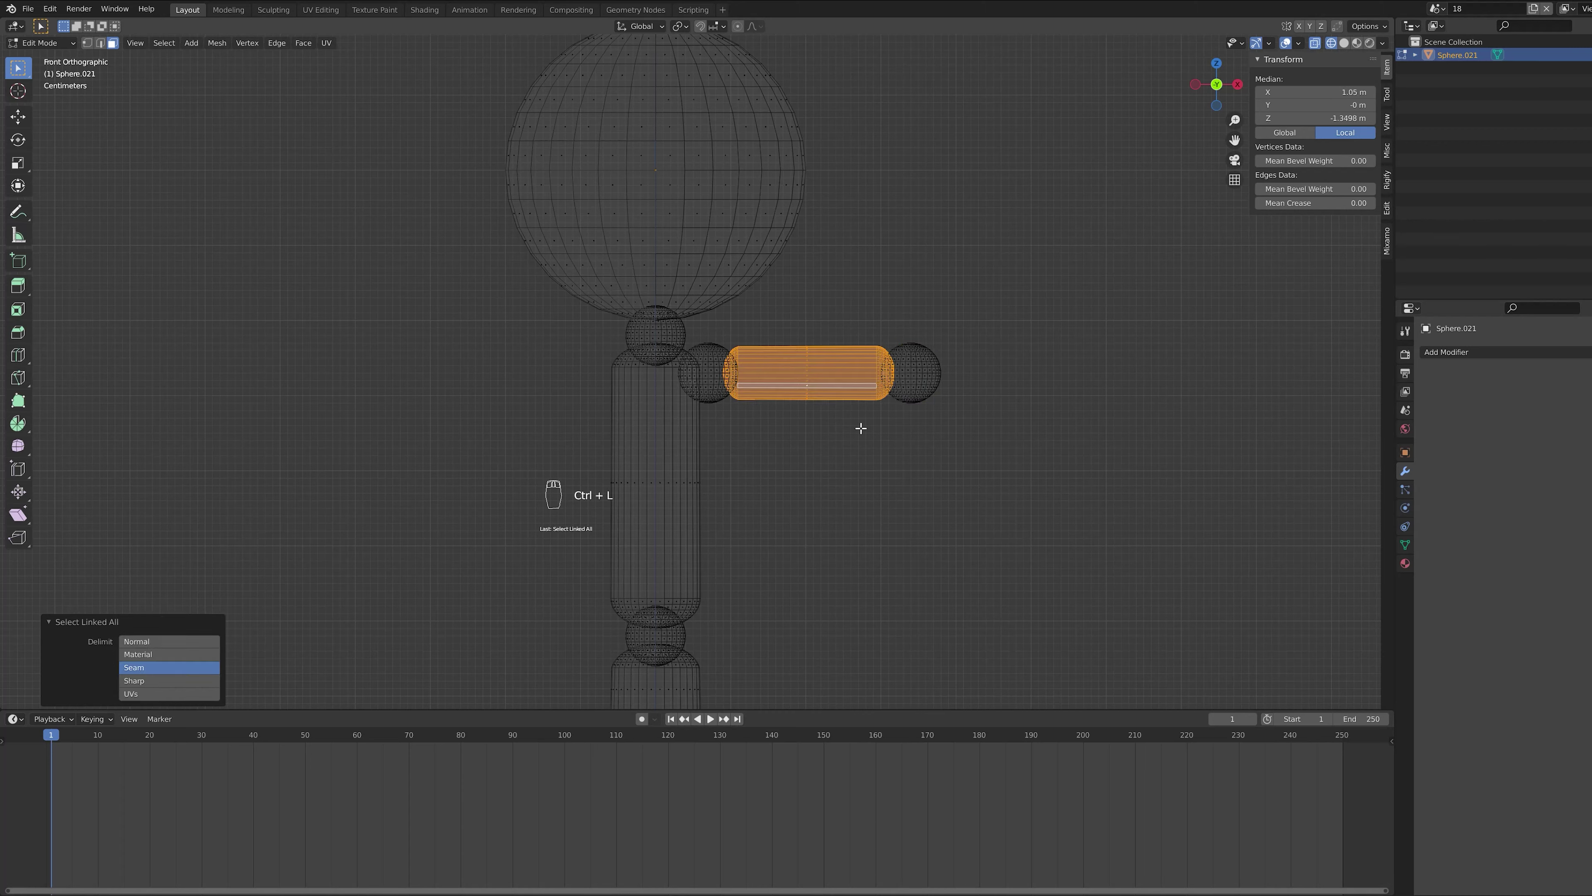
{"action": "key", "text": "shift+d"}
{"action": "type", "text": "gx0.2"}
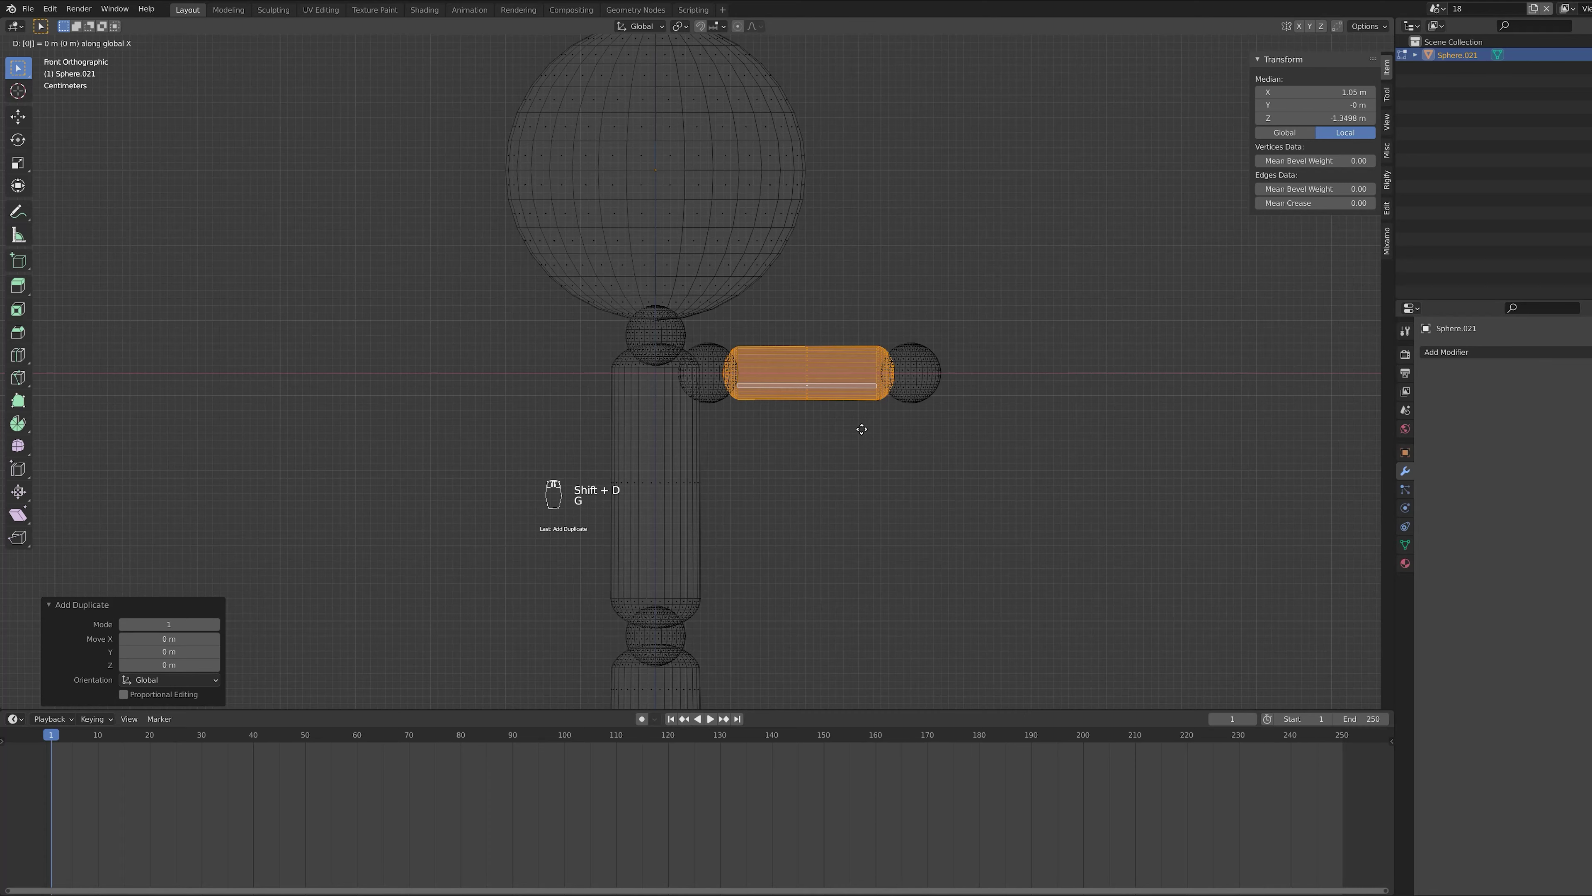
{"action": "type", "text": "7"}
{"action": "key", "text": "Return"}
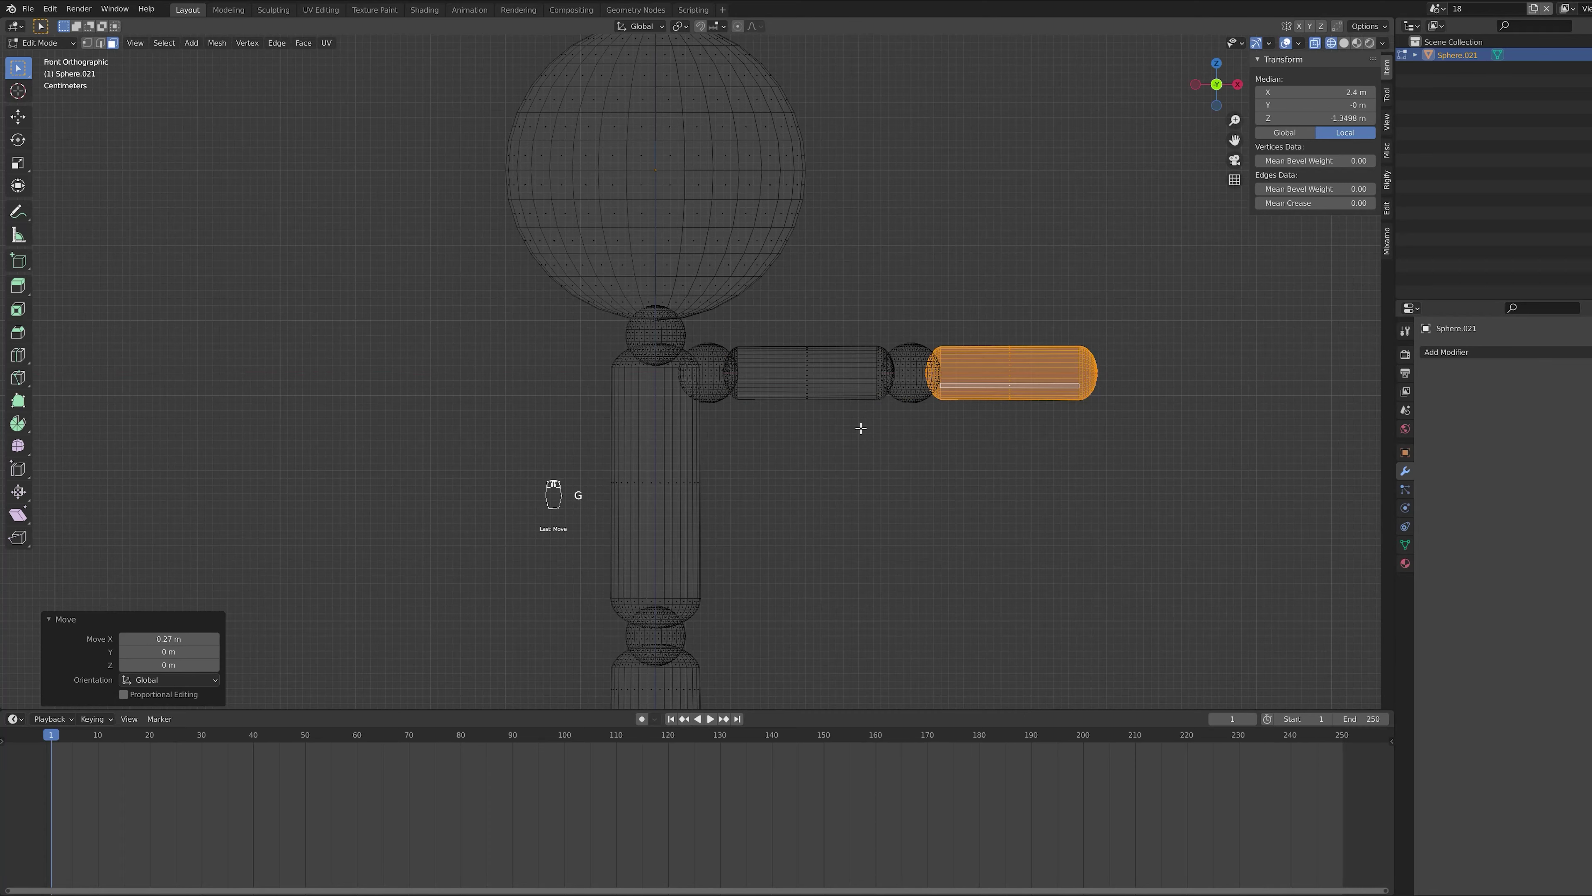
Step: Display the figure in solid shading and deselect all of its geometry
{"action": "scroll", "coordinate": [861, 428], "scroll_direction": "down", "scroll_amount": 5}
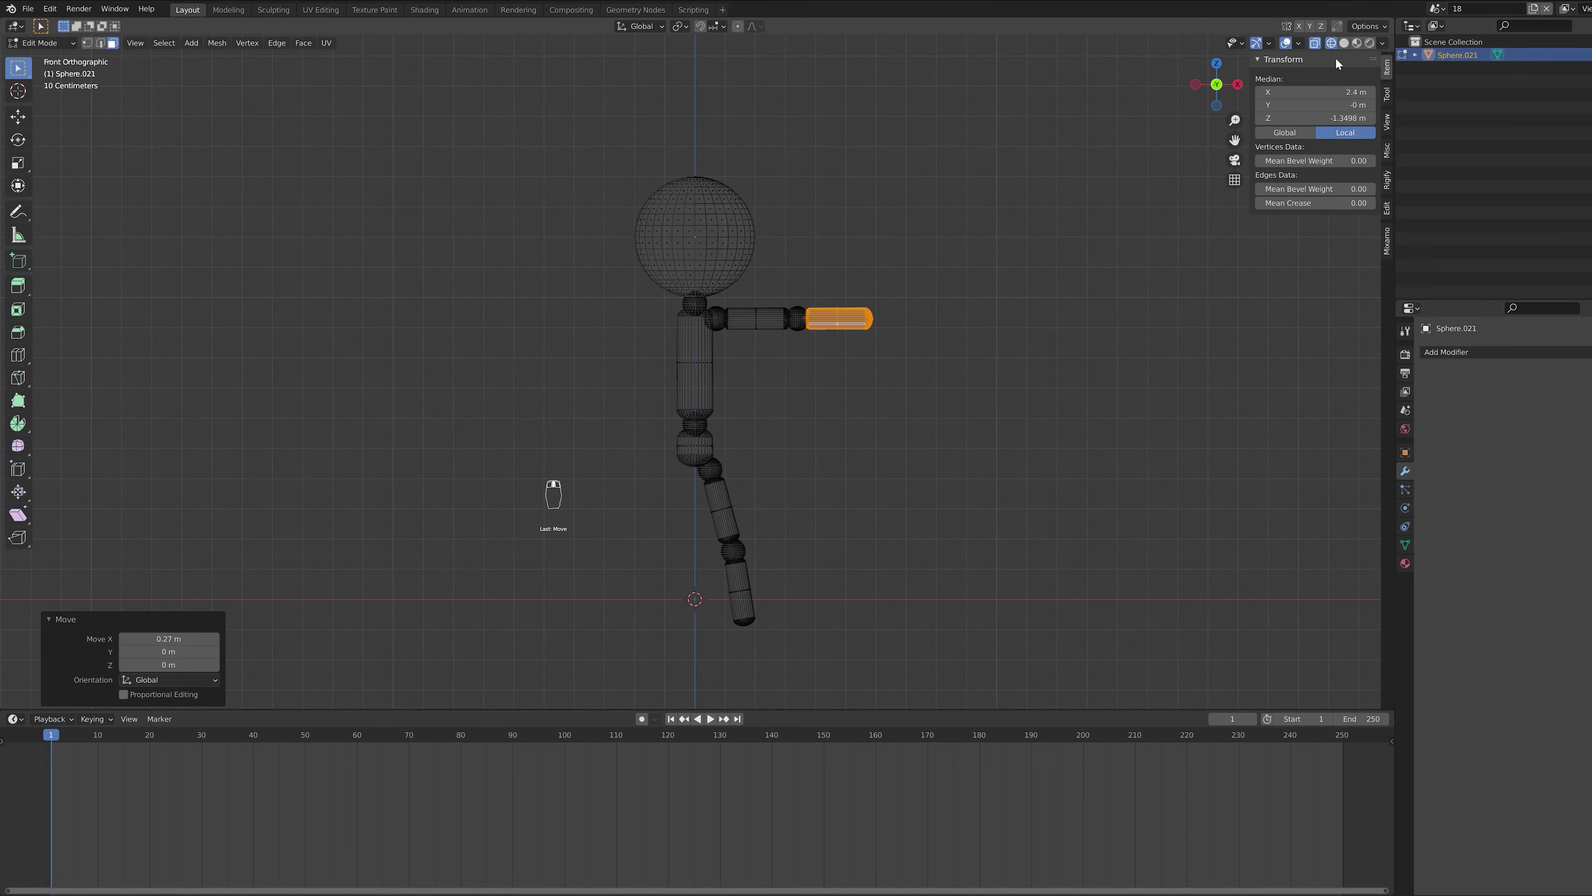
{"action": "left_click", "coordinate": [1343, 42]}
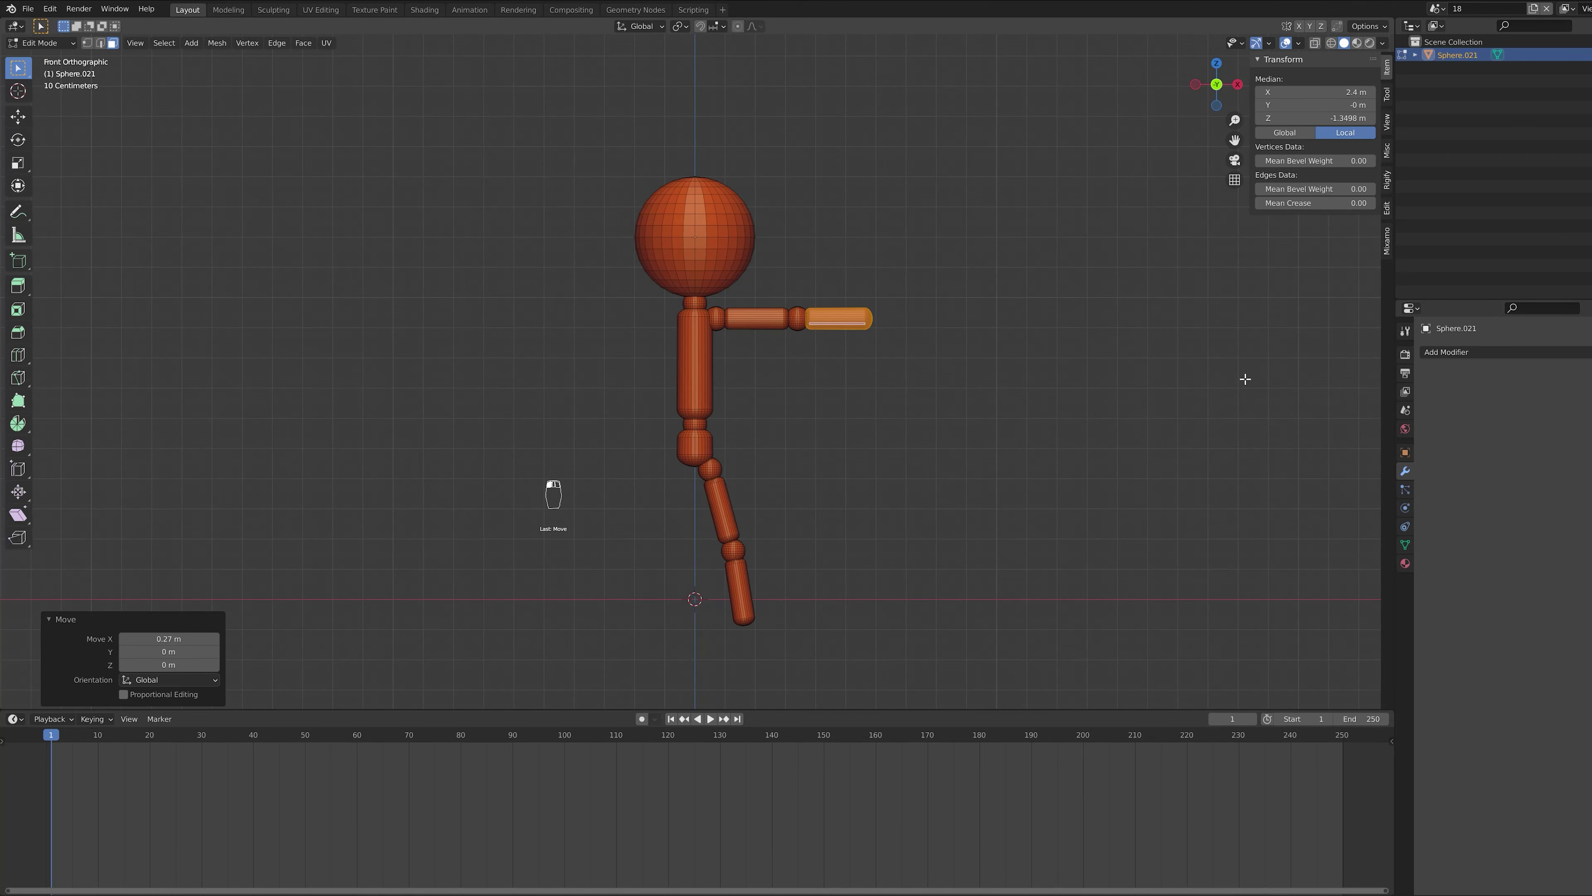
{"action": "left_click", "coordinate": [955, 427]}
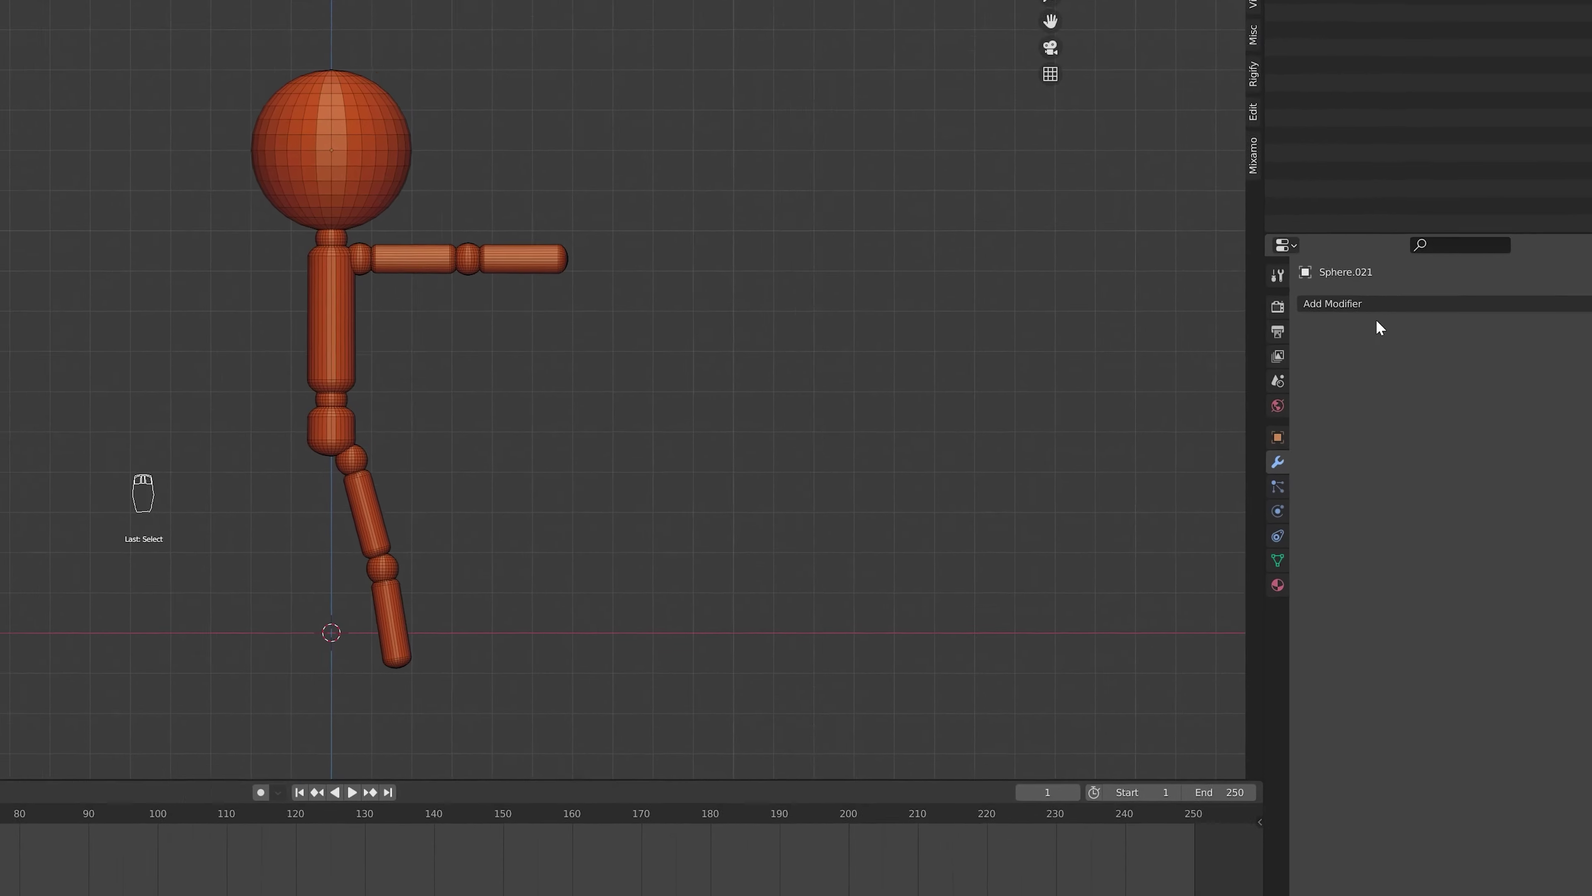
Step: Add a Subdivision Surface modifier and a Mirror modifier to the figure
{"action": "left_click", "coordinate": [1377, 305]}
{"action": "left_click", "coordinate": [1300, 623]}
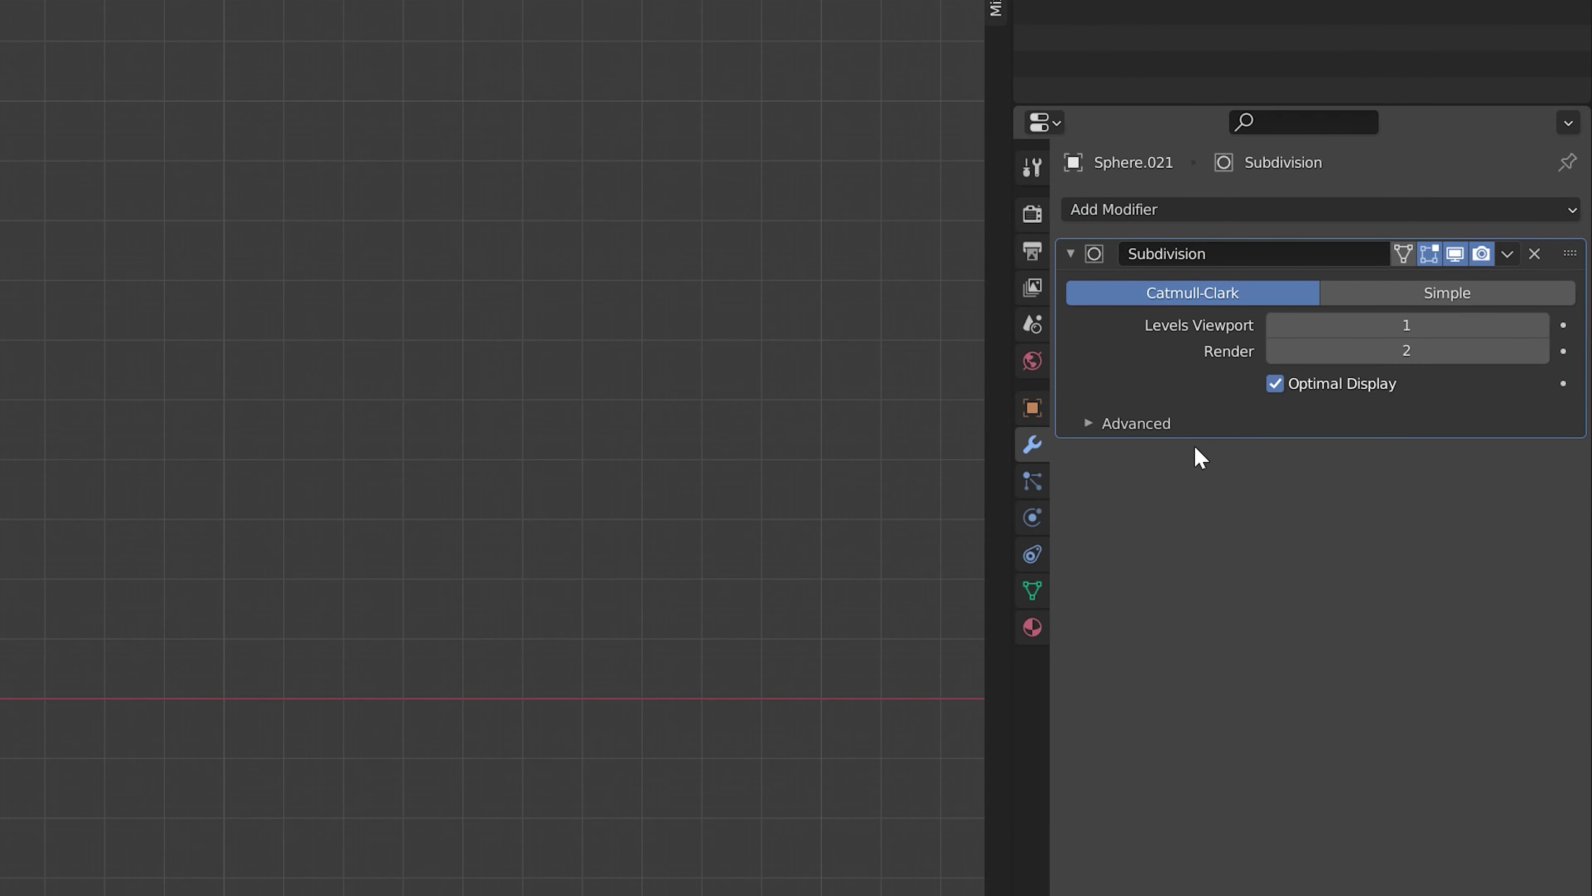
{"action": "left_click", "coordinate": [1319, 213]}
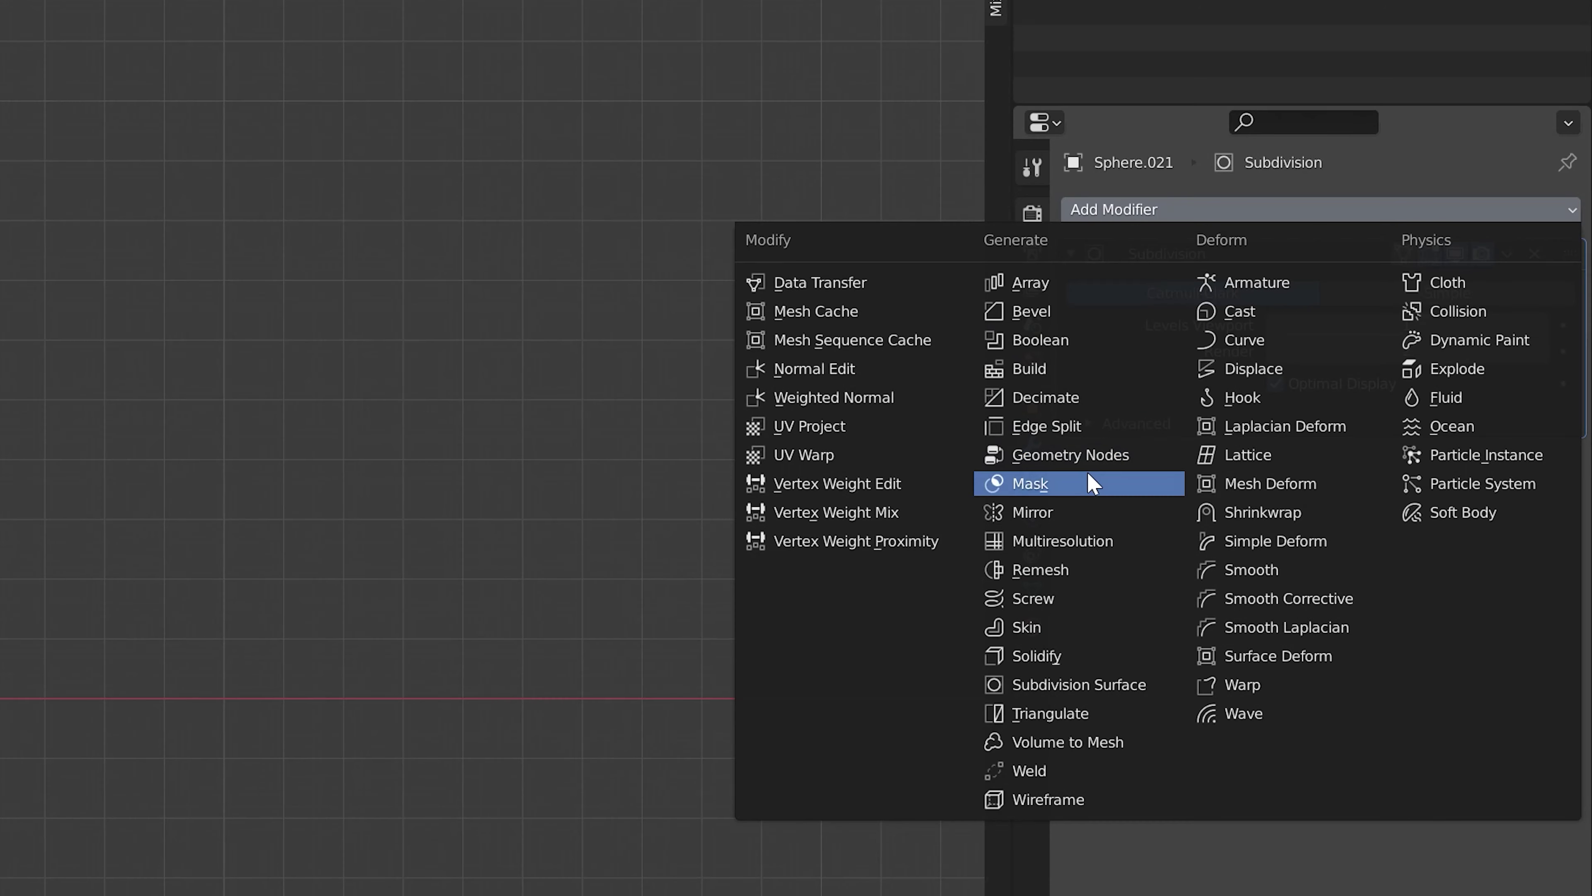
{"action": "left_click", "coordinate": [1075, 513]}
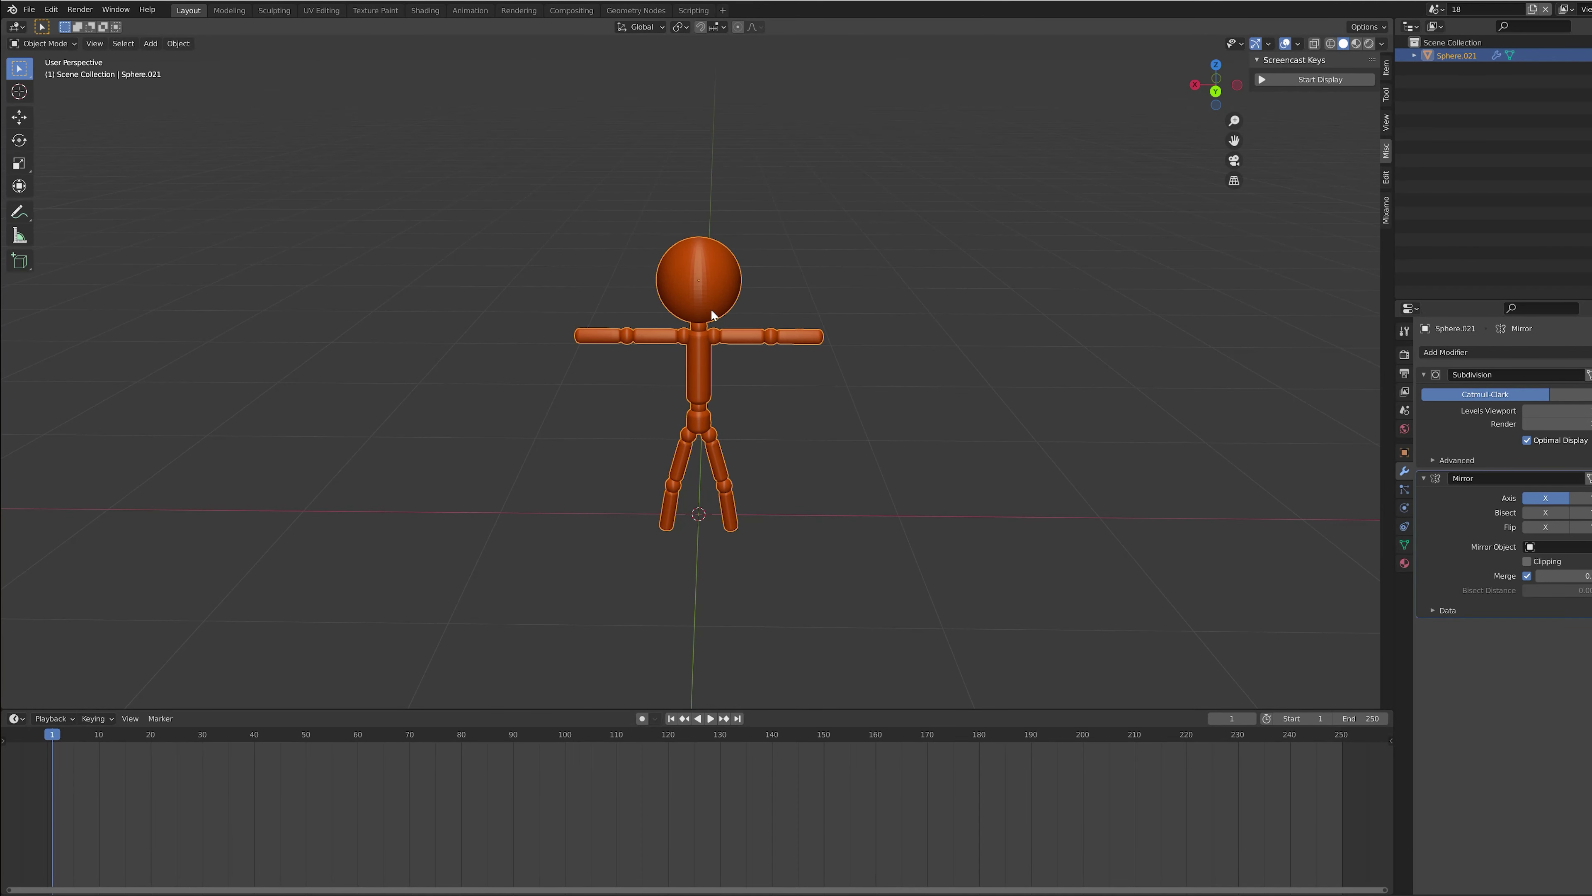
Step: Apply smooth shading to the whole mirrored figure
{"action": "right_click", "coordinate": [706, 286]}
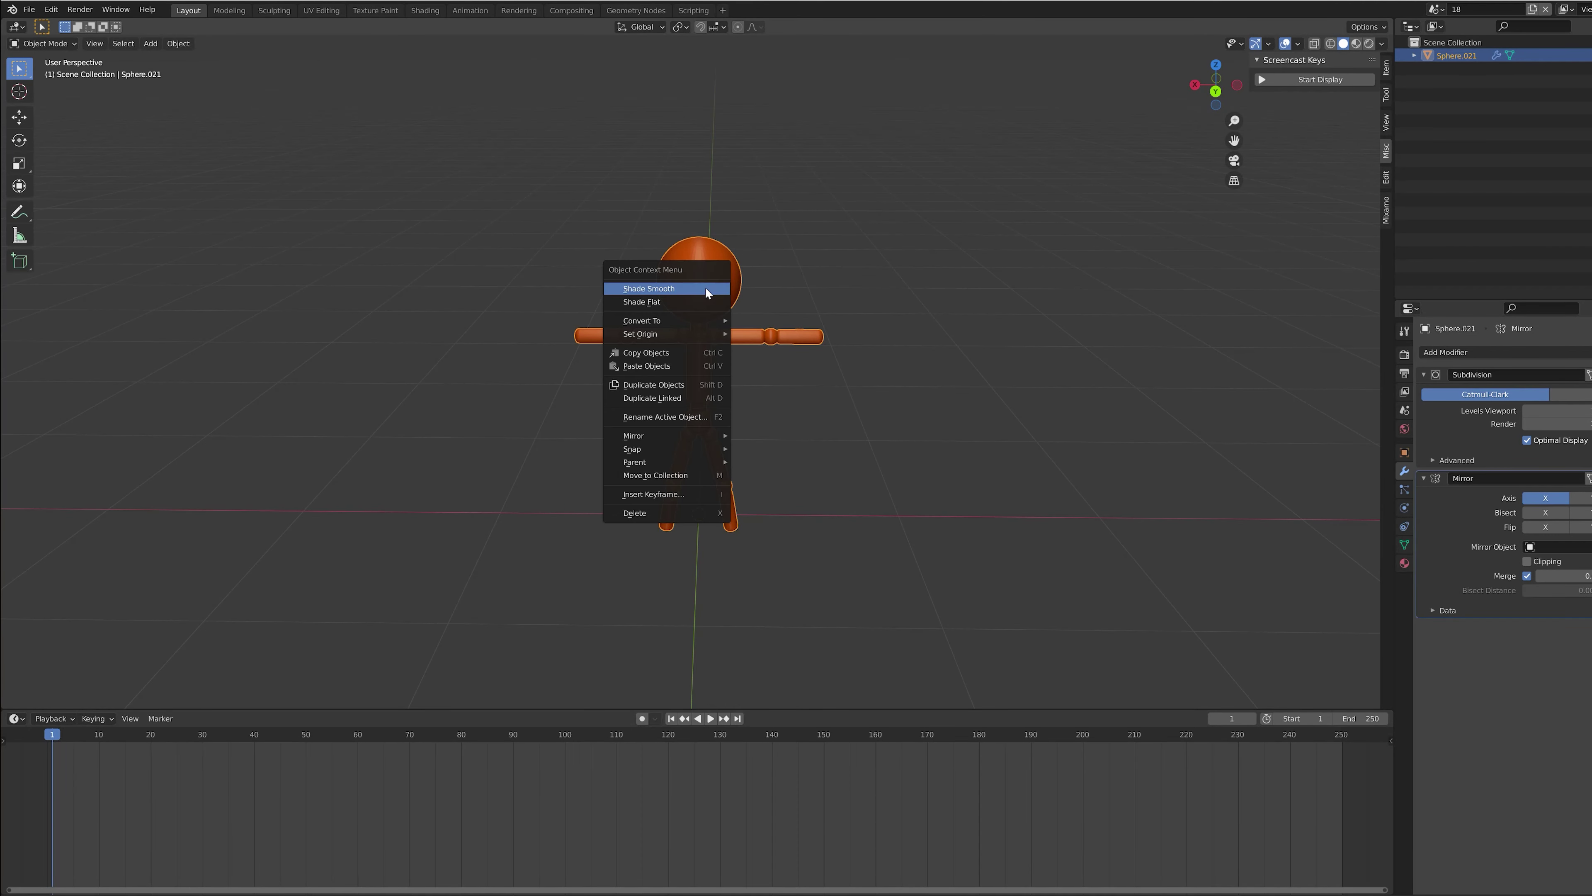
{"action": "left_click", "coordinate": [705, 286]}
{"action": "scroll", "coordinate": [704, 383], "scroll_direction": "up", "scroll_amount": 3}
{"action": "middle_click_drag", "start_coordinate": [706, 361], "coordinate": [754, 352]}
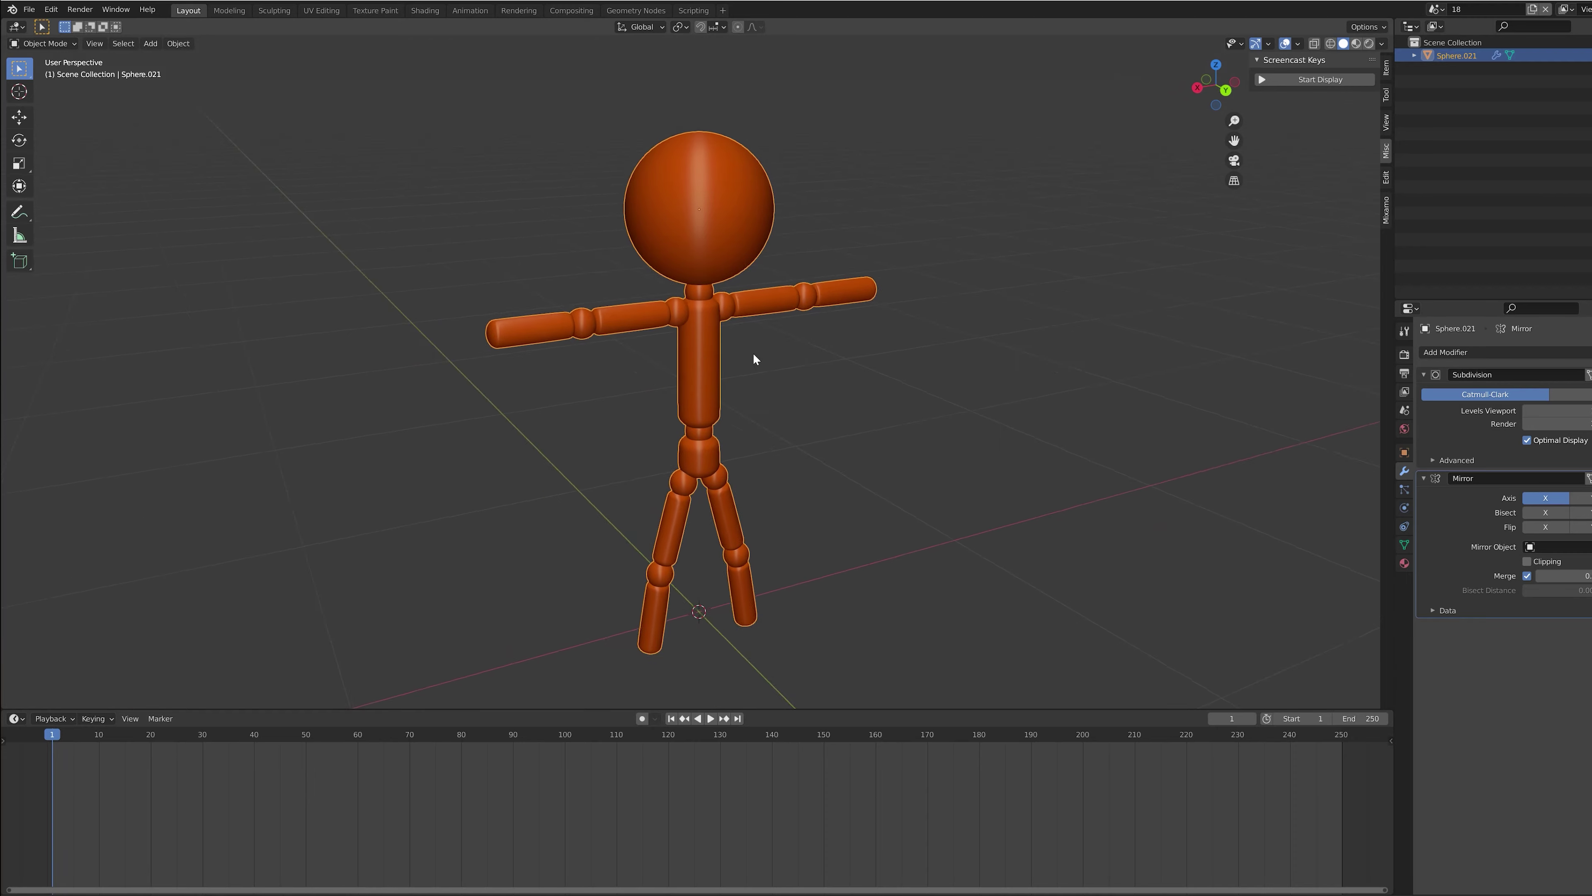
{"action": "scroll", "coordinate": [753, 353], "scroll_direction": "down", "scroll_amount": 2}
Step: Export the character in FBX format over the existing Stickman.fbx in the Exports folder
{"action": "left_click", "coordinate": [29, 8]}
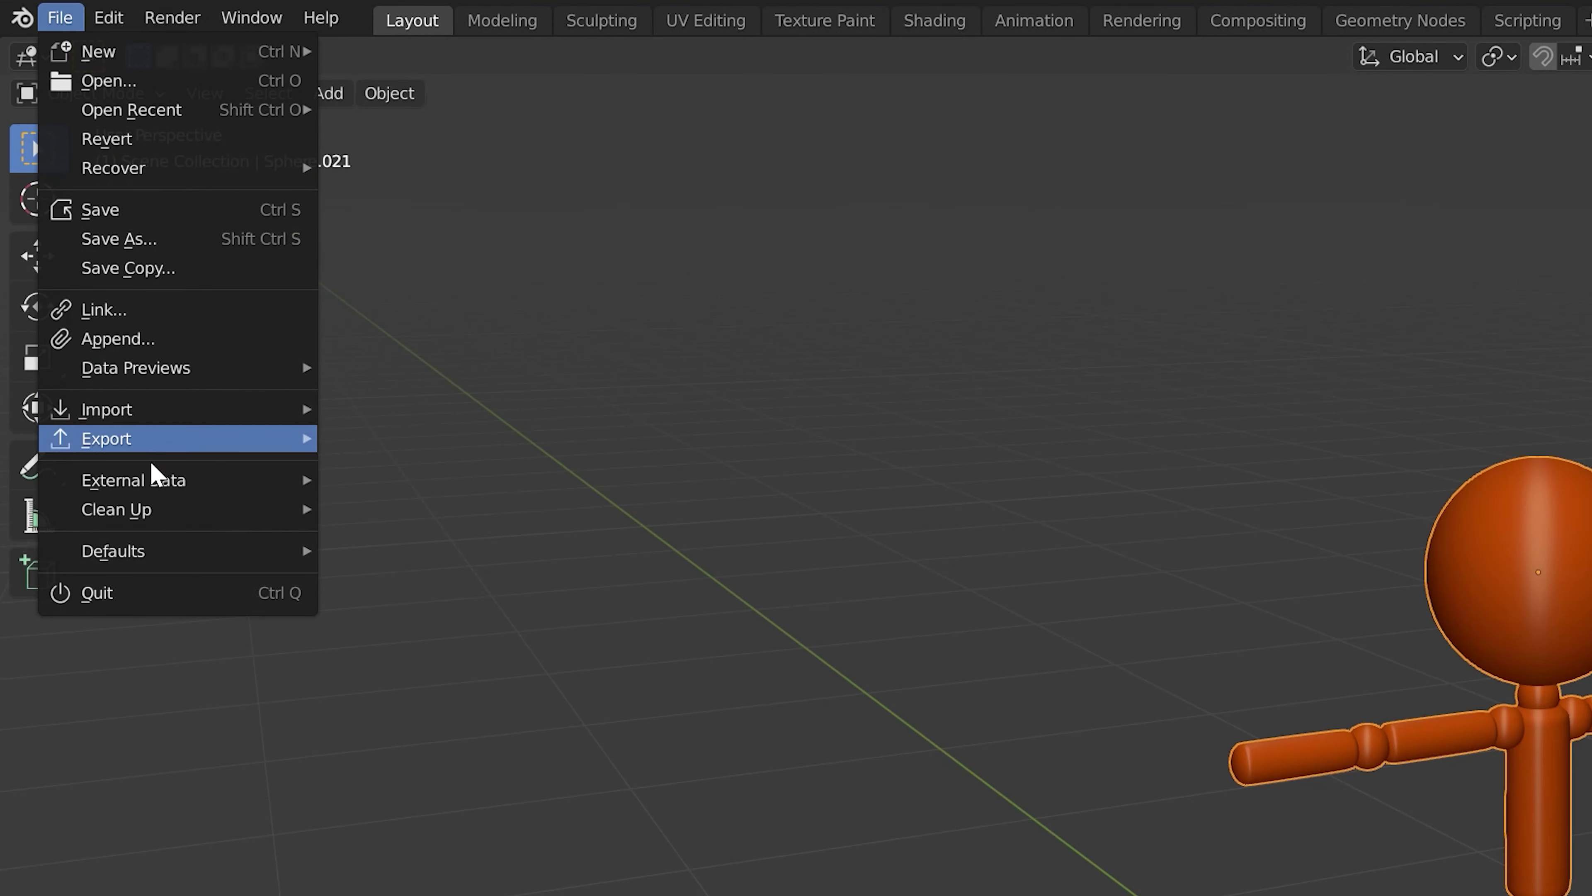
{"action": "mouse_move", "coordinate": [167, 452]}
{"action": "left_click", "coordinate": [495, 670]}
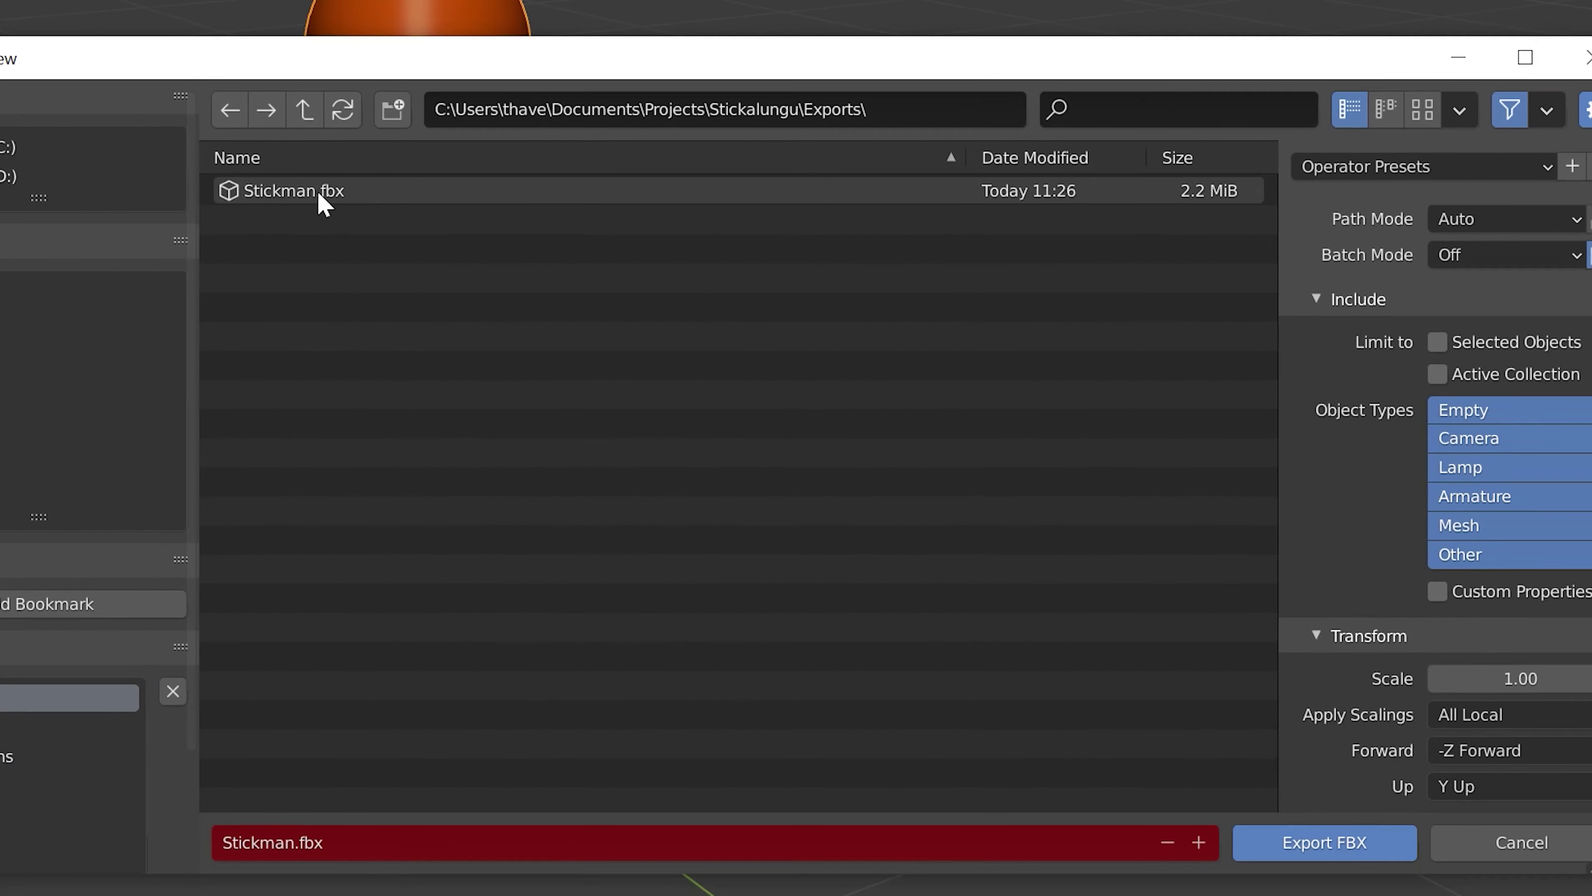
{"action": "double_click", "coordinate": [1248, 624]}
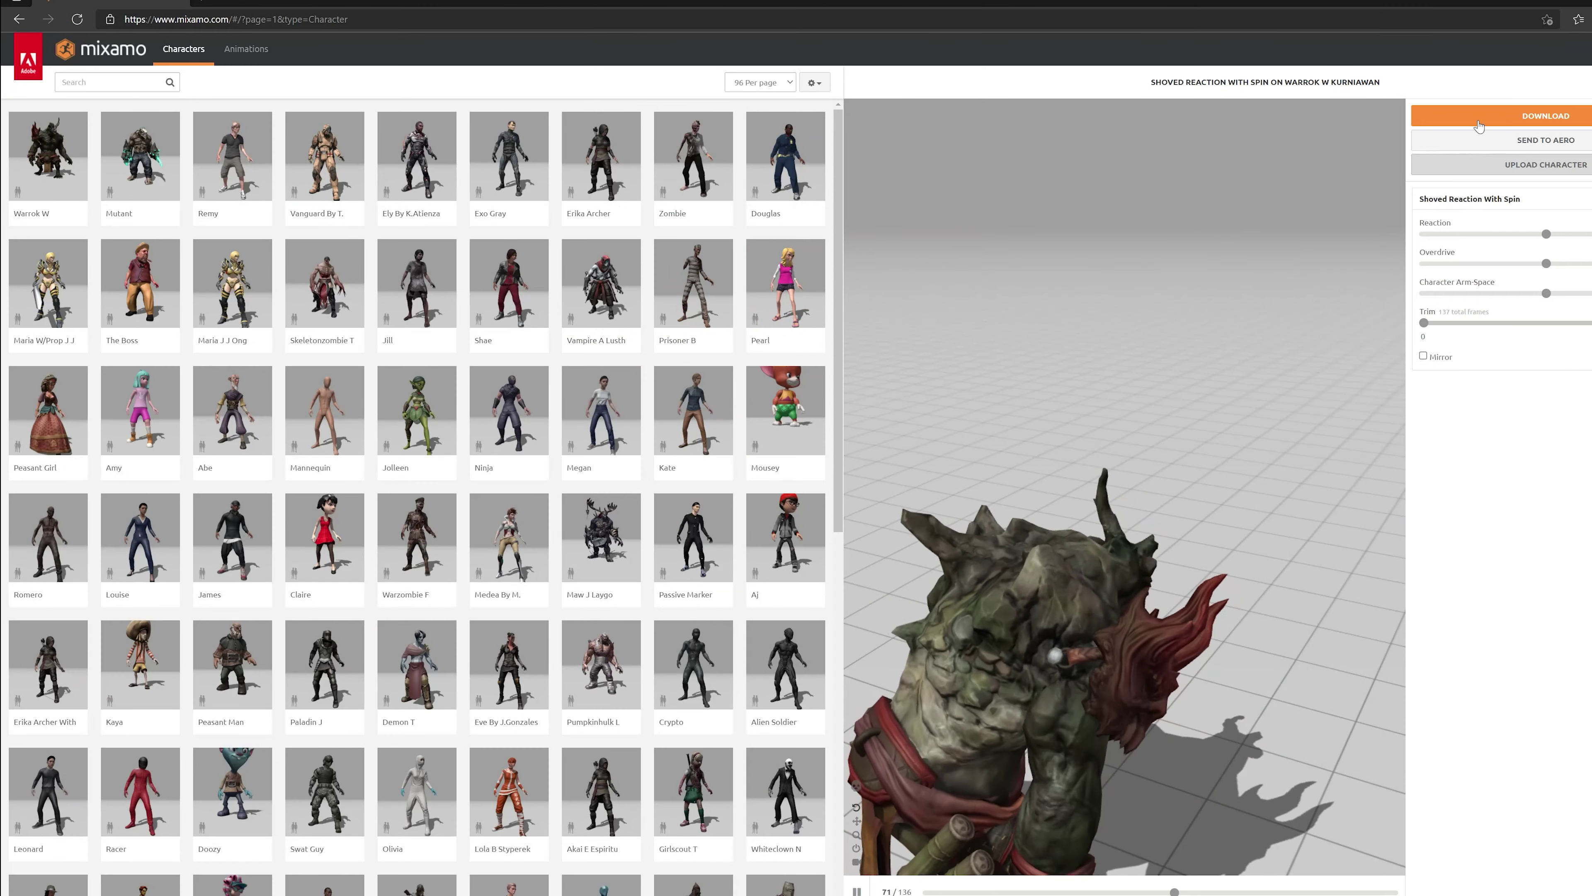
Step: Switch to Mixamo, upload the exported character file and accept its front-facing orientation in the Auto-Rigger
{"action": "left_click", "coordinate": [1524, 168]}
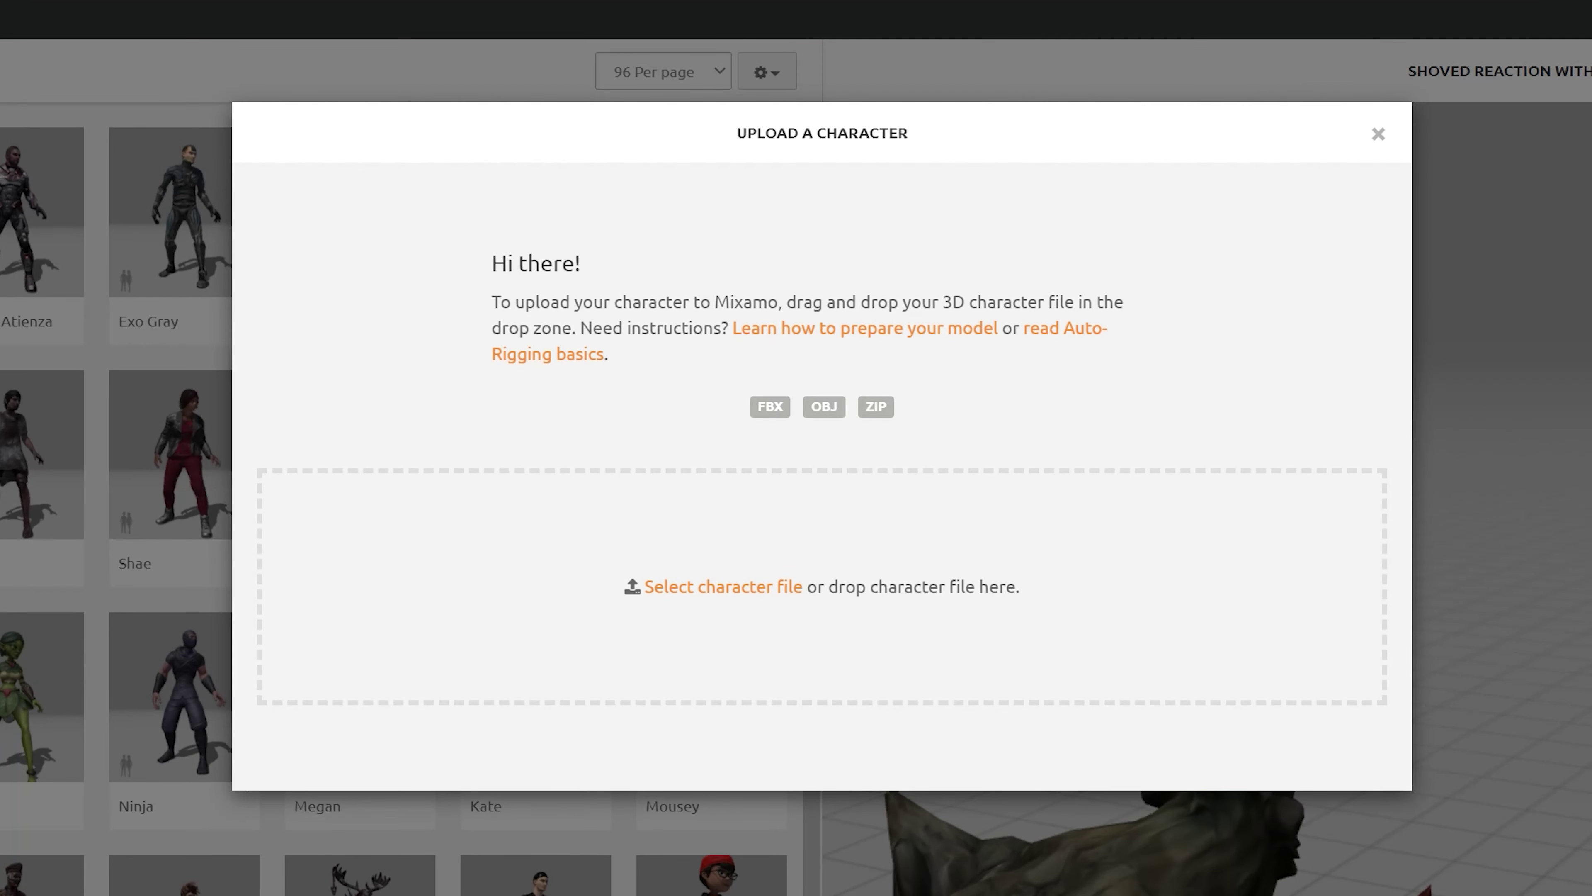
{"action": "left_click_drag", "start_coordinate": [1587, 327], "coordinate": [792, 670]}
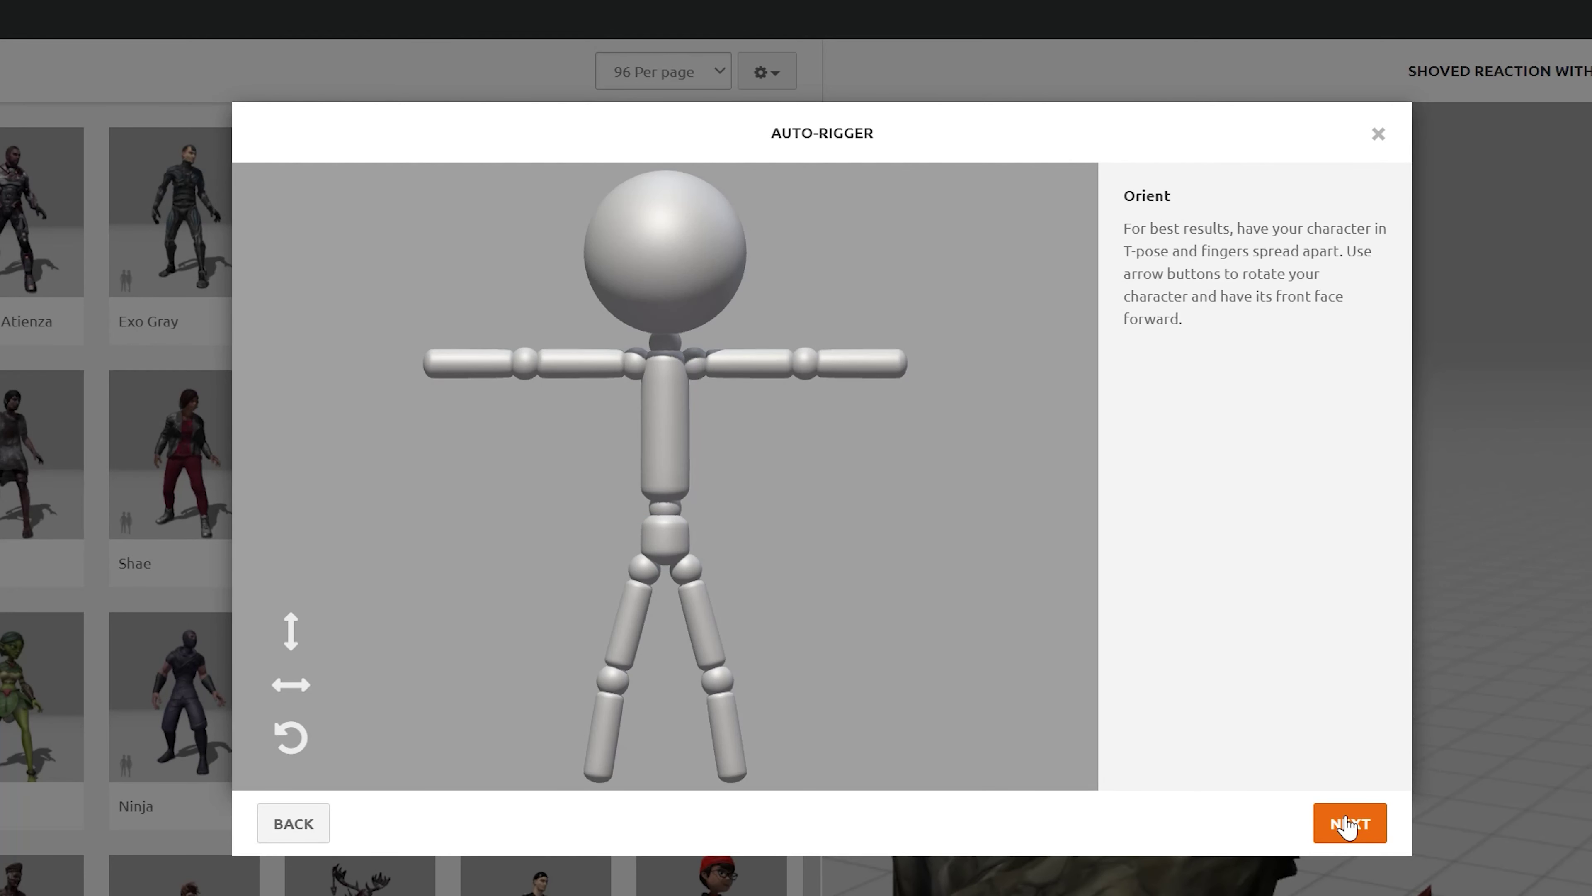
{"action": "left_click", "coordinate": [1346, 826]}
Step: Place the Auto-Rigger markers on the figure's chin, wrists, elbows, knees and groin
{"action": "mouse_move", "coordinate": [386, 499]}
{"action": "left_mouse_down"}
{"action": "mouse_move", "coordinate": [613, 444]}
{"action": "mouse_move", "coordinate": [682, 339]}
{"action": "left_mouse_up"}
{"action": "mouse_move", "coordinate": [371, 539]}
{"action": "left_mouse_down"}
{"action": "mouse_move", "coordinate": [532, 370]}
{"action": "mouse_move", "coordinate": [444, 364]}
{"action": "left_mouse_up"}
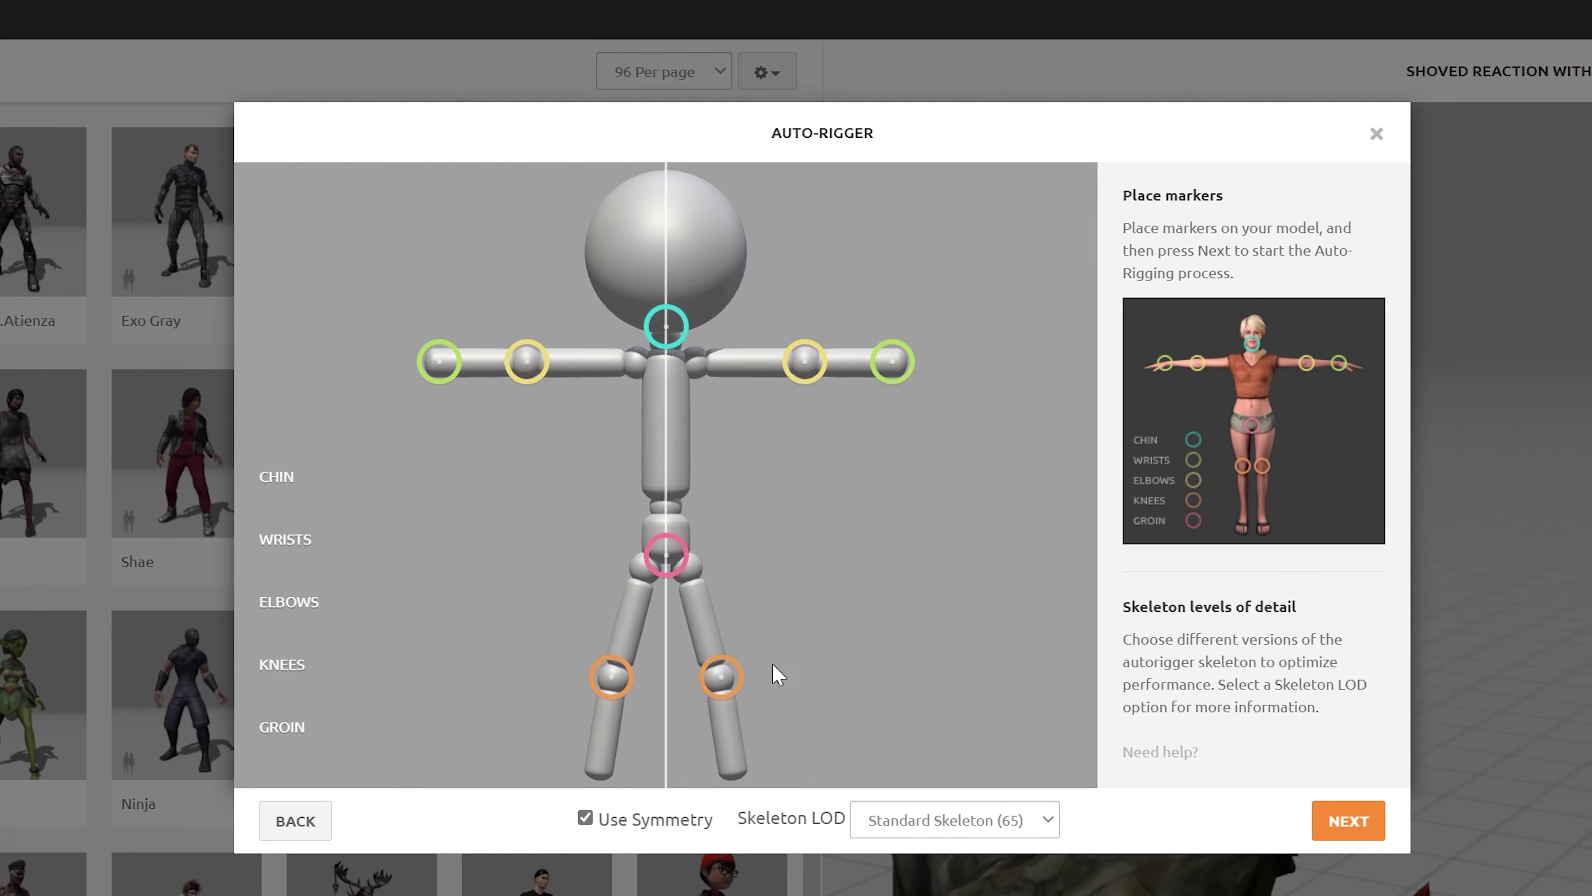